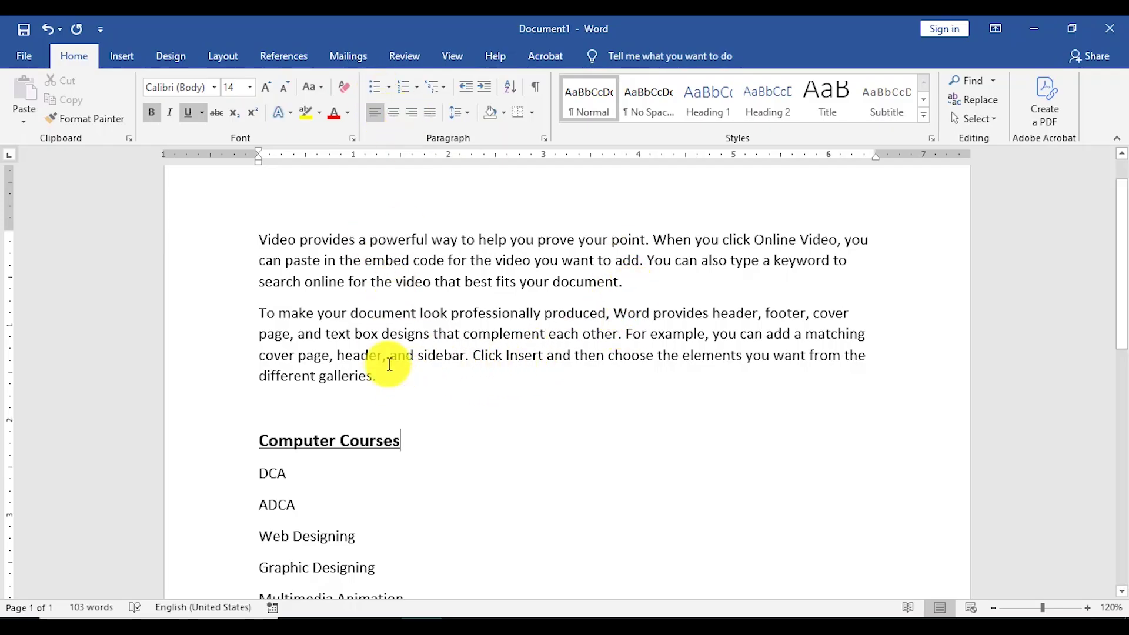
# - Right-align the two body paragraphs above the Computer Courses heading
pyautogui.moveTo(381, 382); pyautogui.dragTo(264, 245)
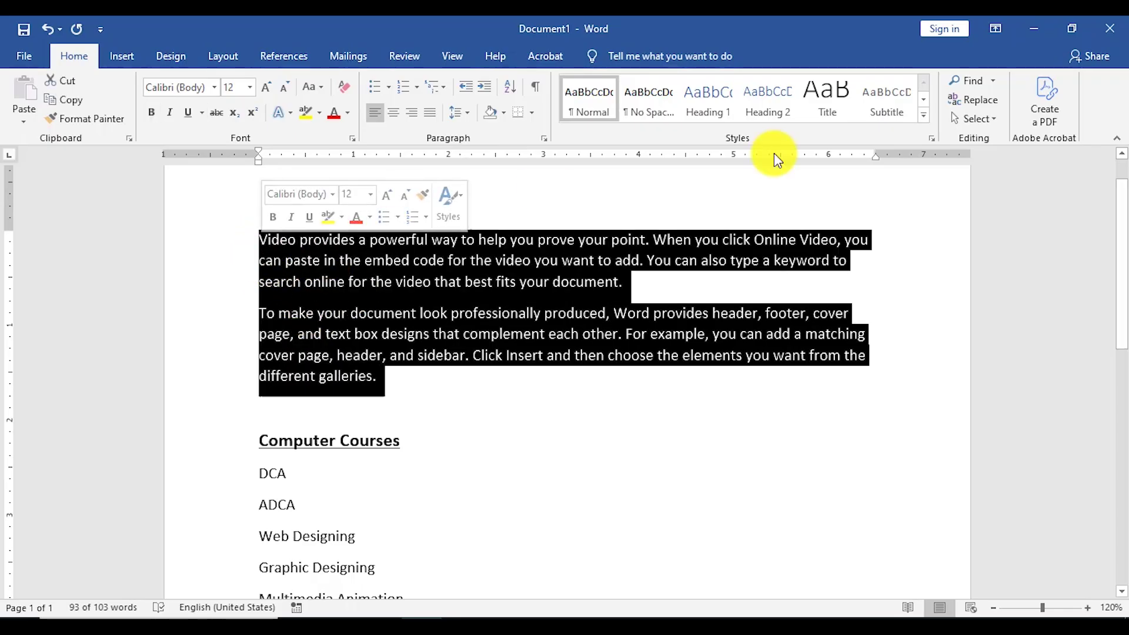
pyautogui.click(413, 113)
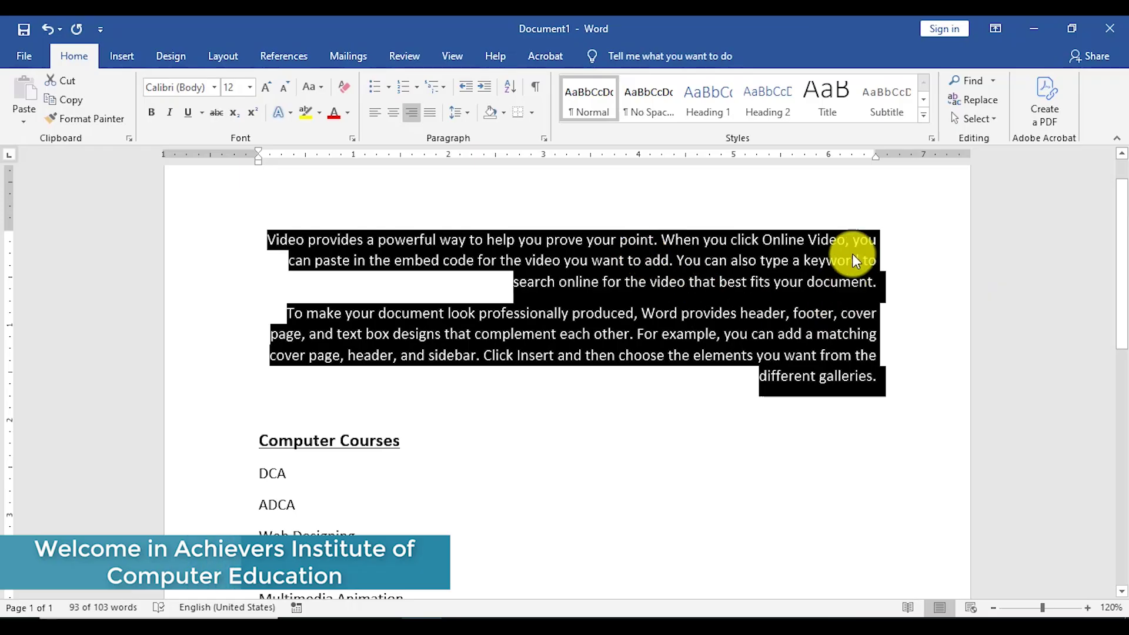
pyautogui.click(866, 376)
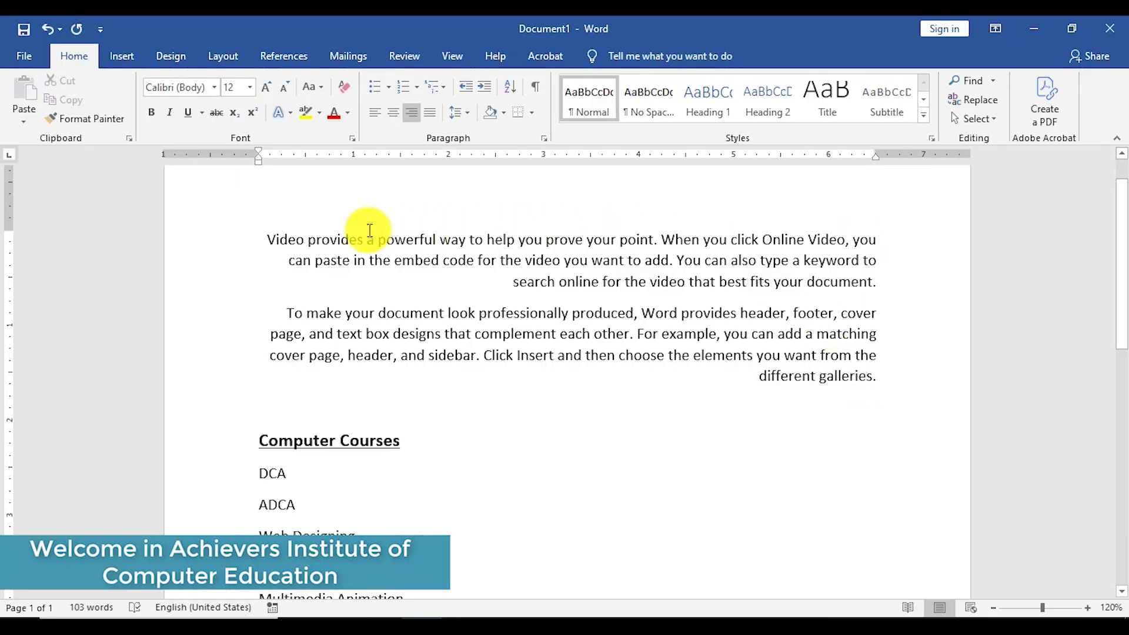
# - Try right, left and center alignment on the Computer Courses heading, returning it to left alignment
pyautogui.click(376, 440)
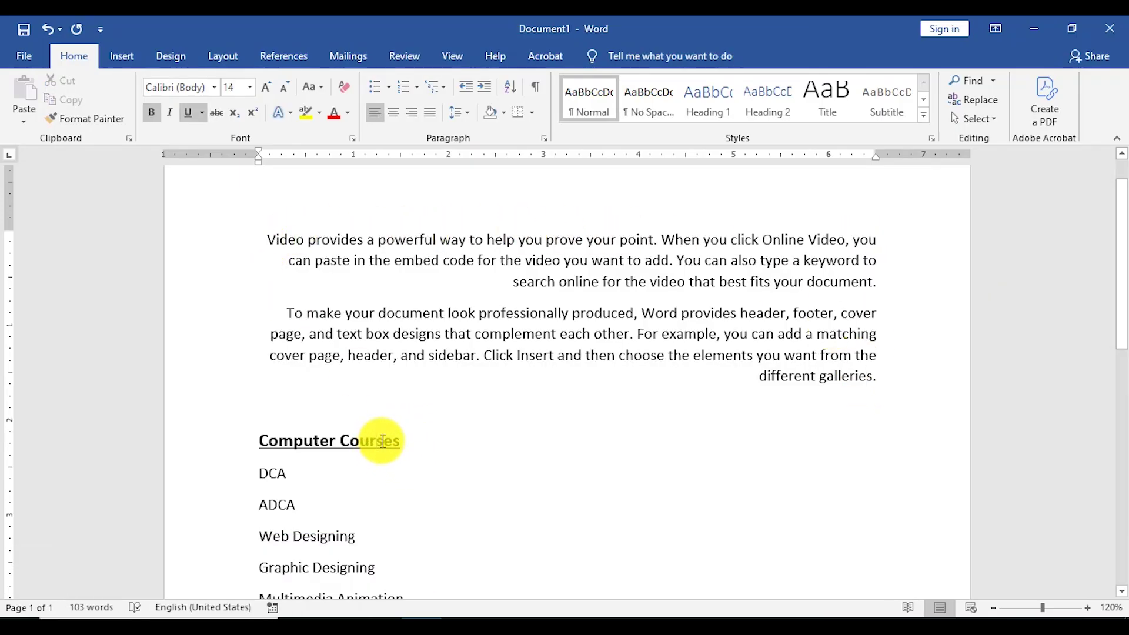
pyautogui.click(413, 112)
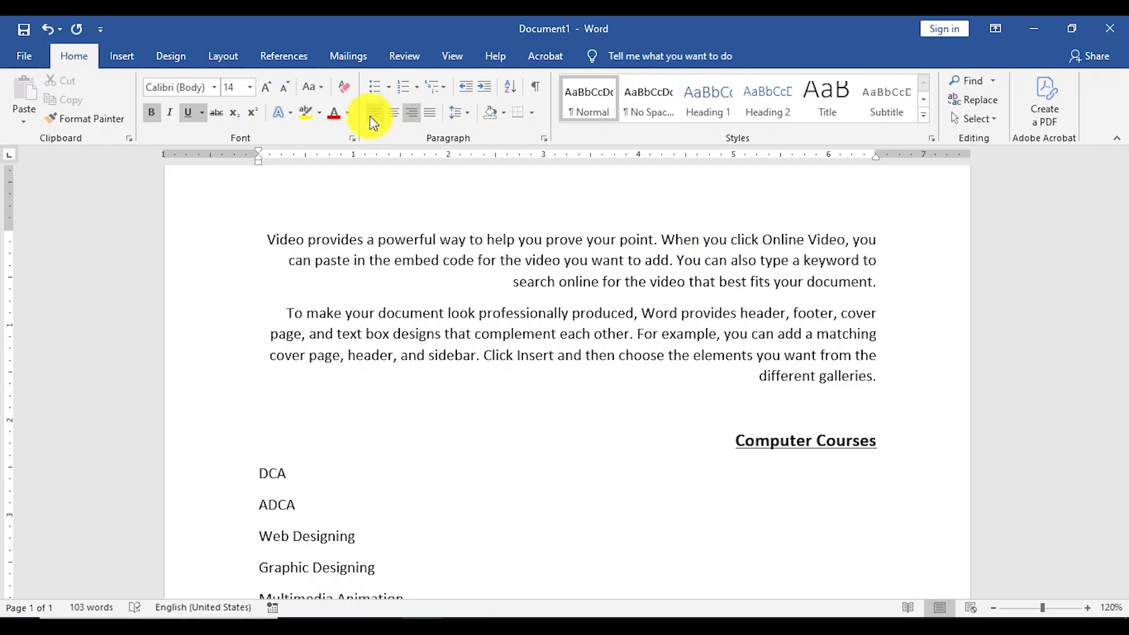
pyautogui.click(371, 115)
pyautogui.click(394, 113)
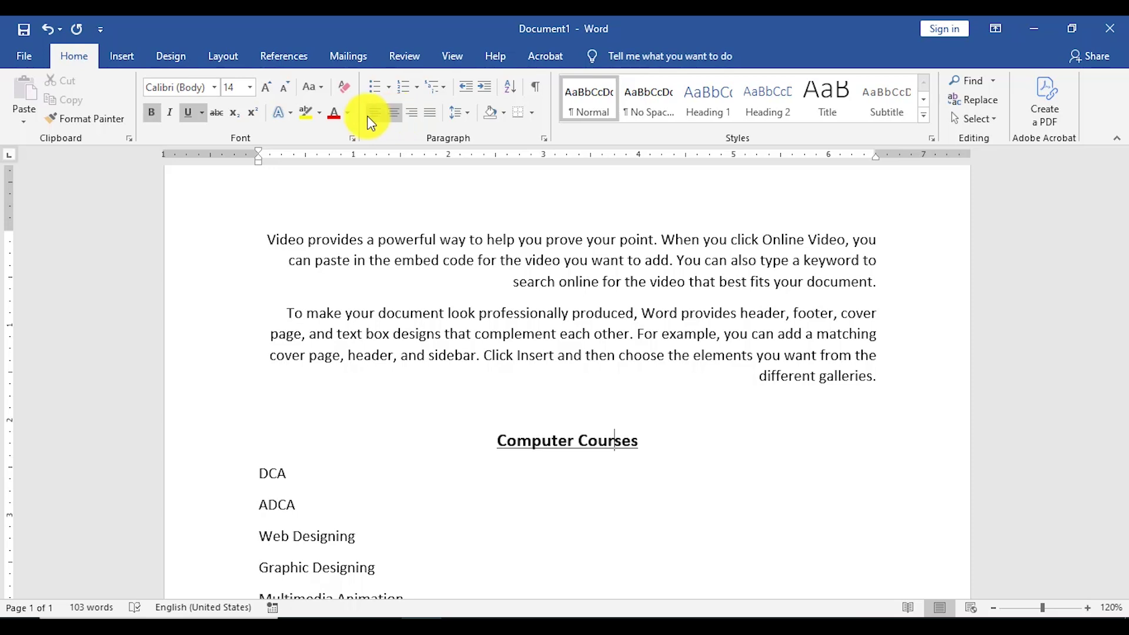
pyautogui.click(375, 111)
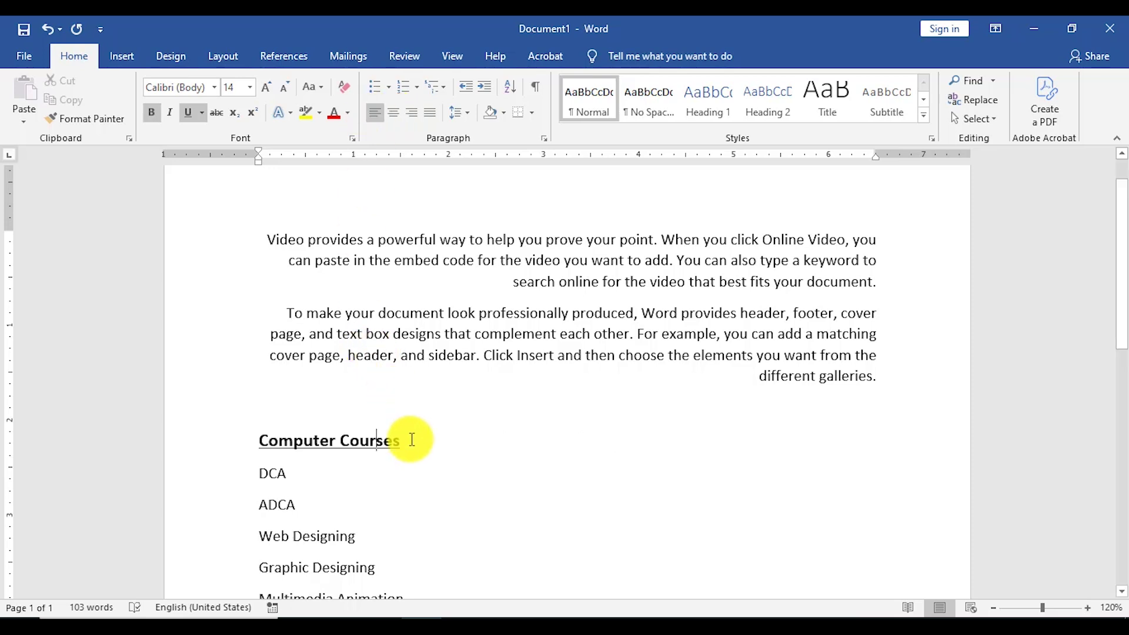
# - Cycle the Computer Courses heading through right and left alignment, finishing with it centered
pyautogui.hotkey('ctrl', 'r')
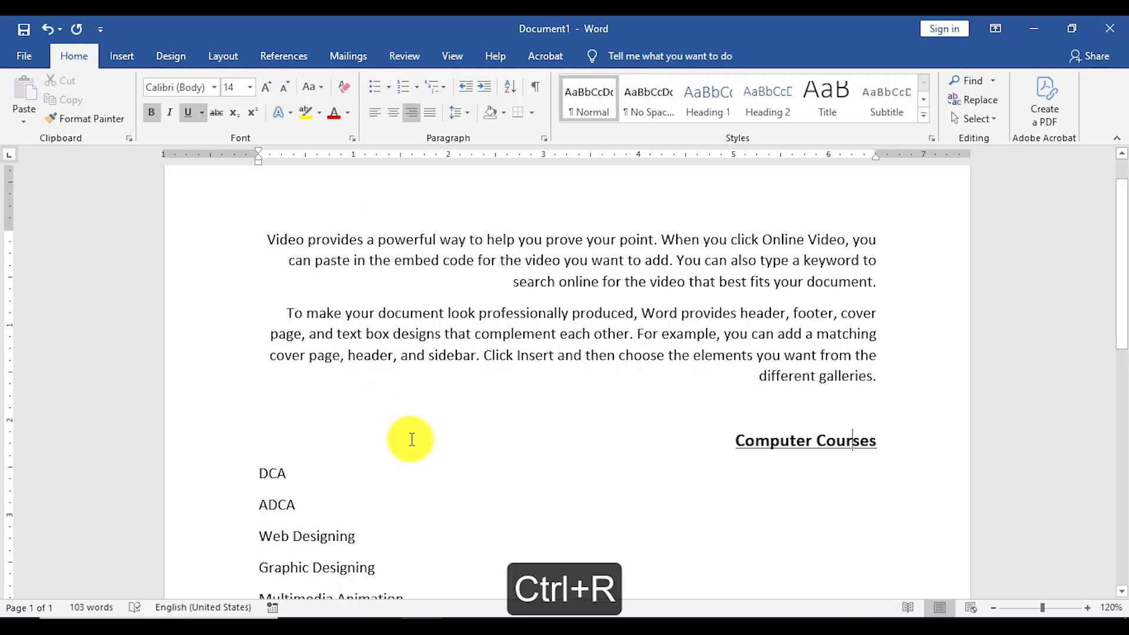
pyautogui.hotkey('ctrl', 'l')
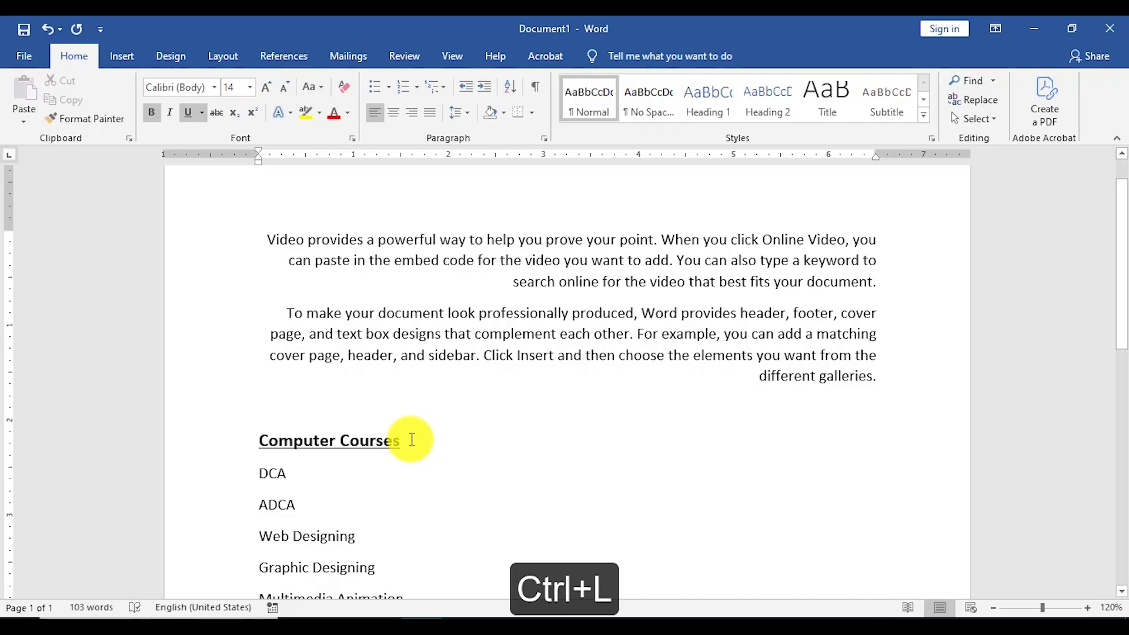
pyautogui.hotkey('ctrl', 'e')
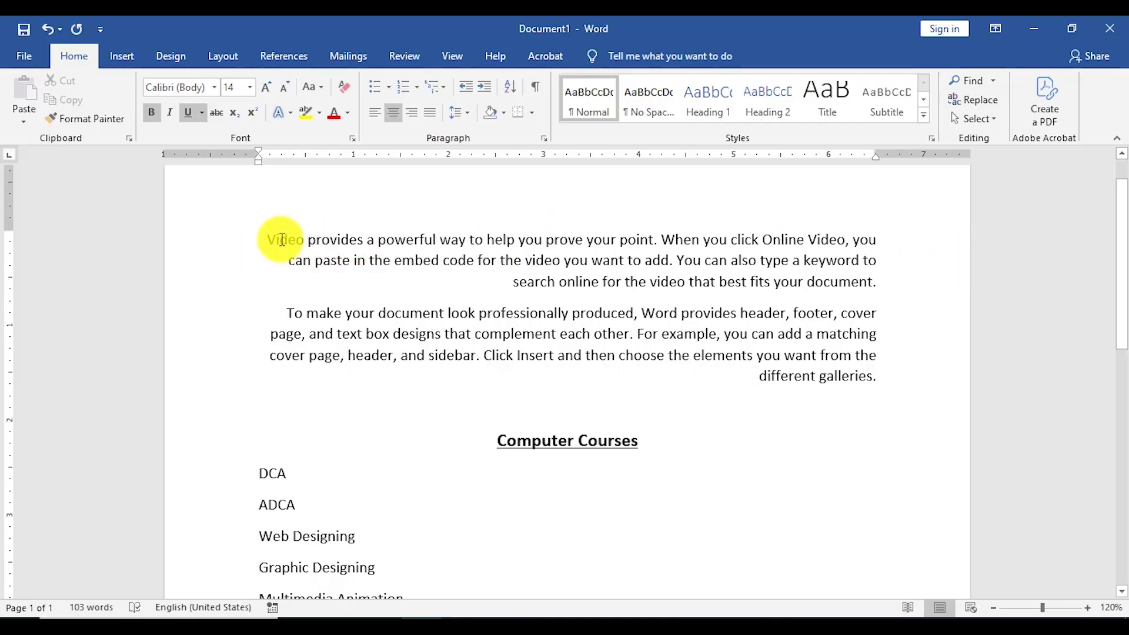
# - Left-align both body paragraphs and merge the second one into the first
pyautogui.moveTo(882, 378); pyautogui.dragTo(227, 229)
pyautogui.hotkey('ctrl', 'l')
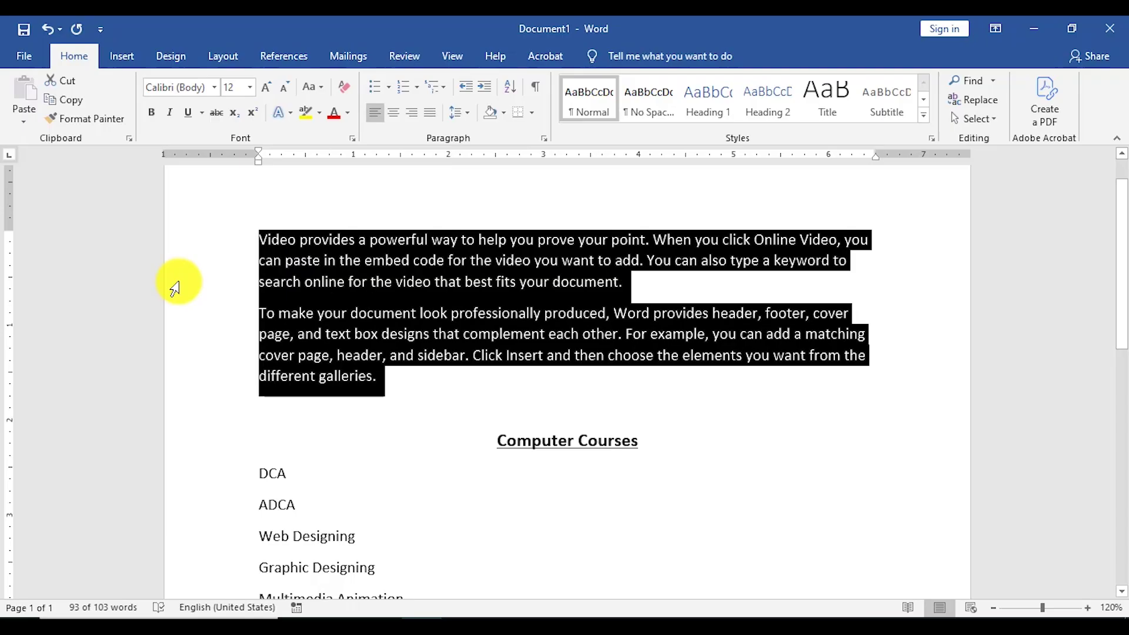
pyautogui.click(258, 315)
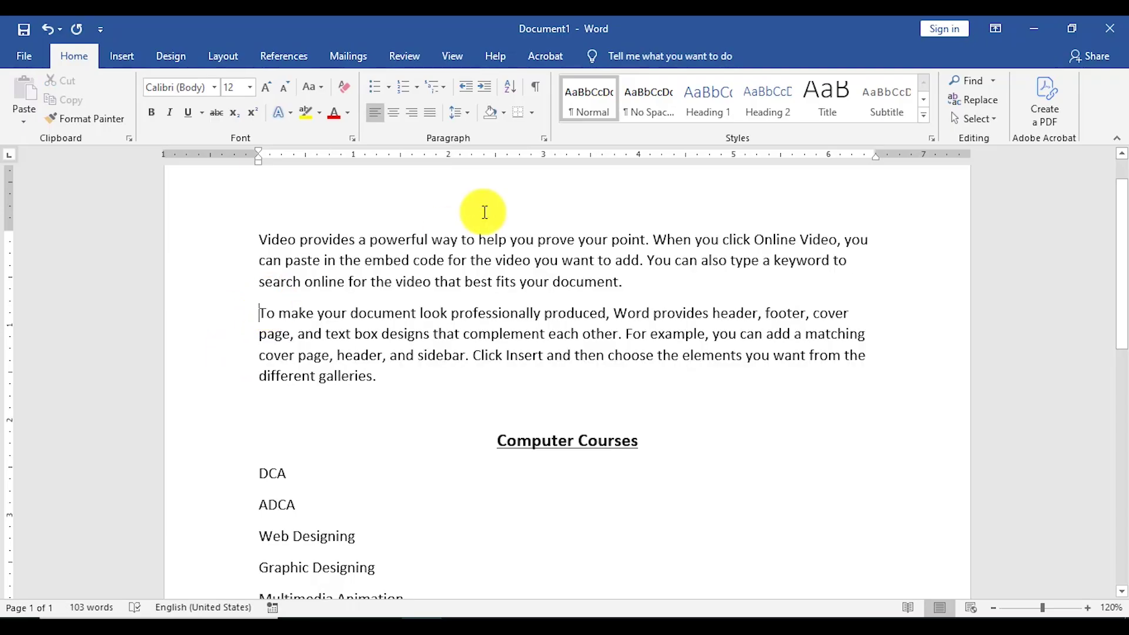
pyautogui.press('BackSpace')
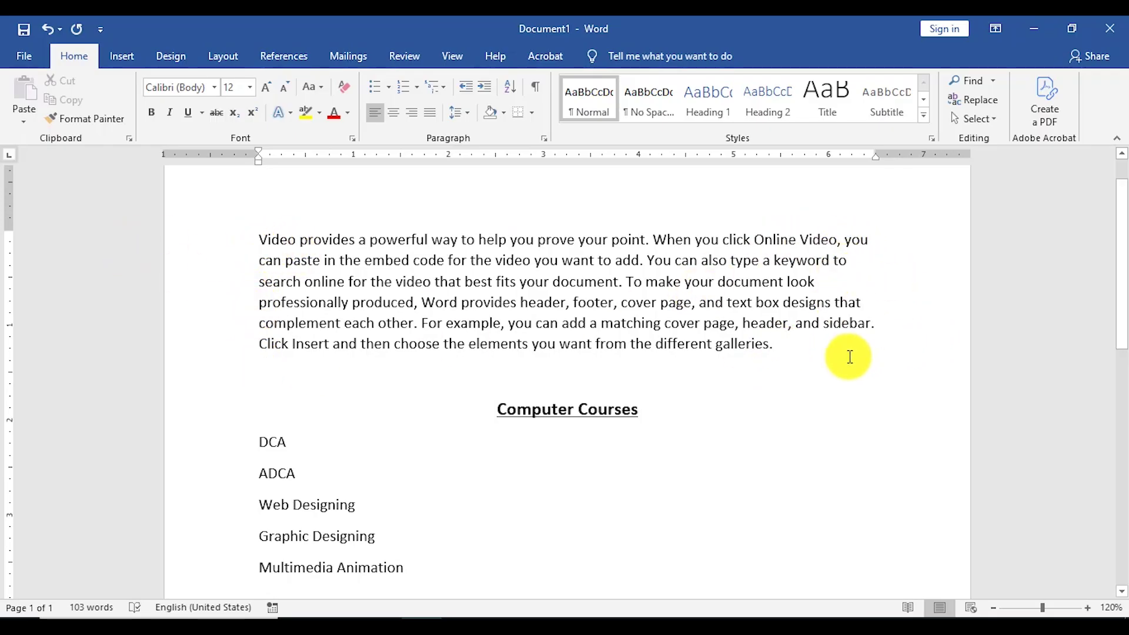
# - Justify the whole body paragraph above the Computer Courses heading
pyautogui.moveTo(784, 342); pyautogui.dragTo(239, 227)
pyautogui.click(431, 113)
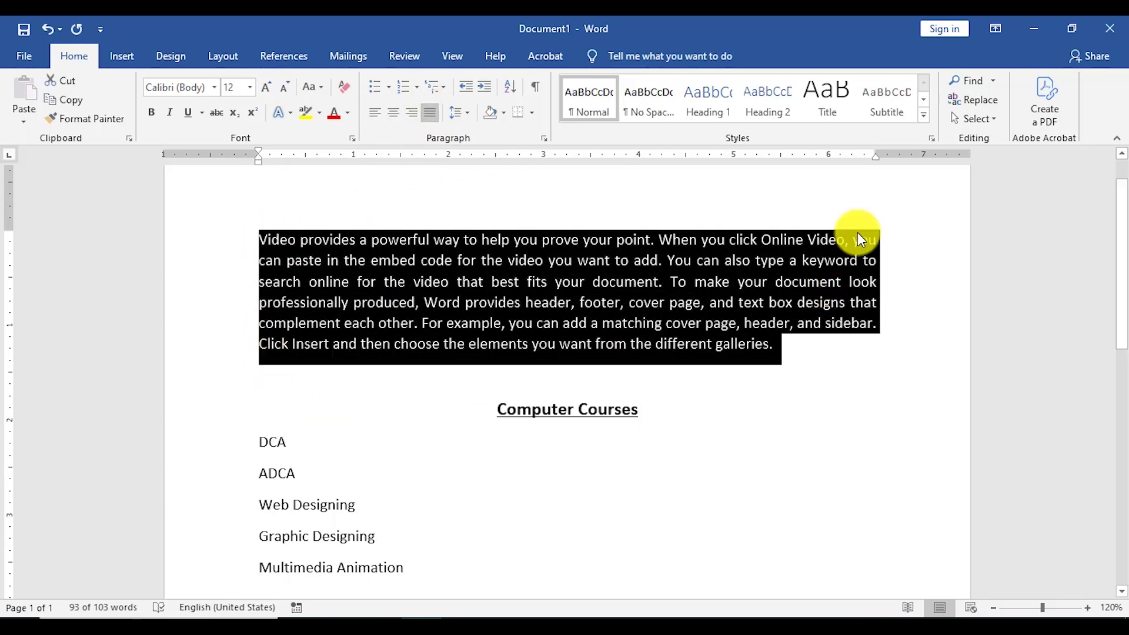
pyautogui.click(856, 327)
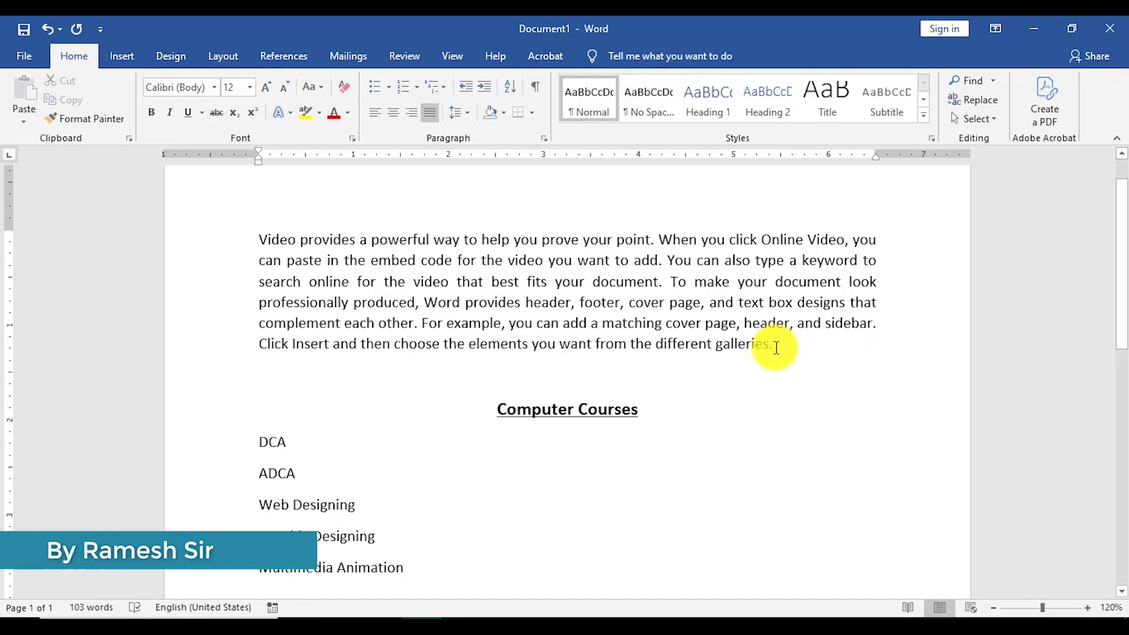
# - Toggle the body paragraph's justified alignment off and back on
pyautogui.hotkey('ctrl', 'j')
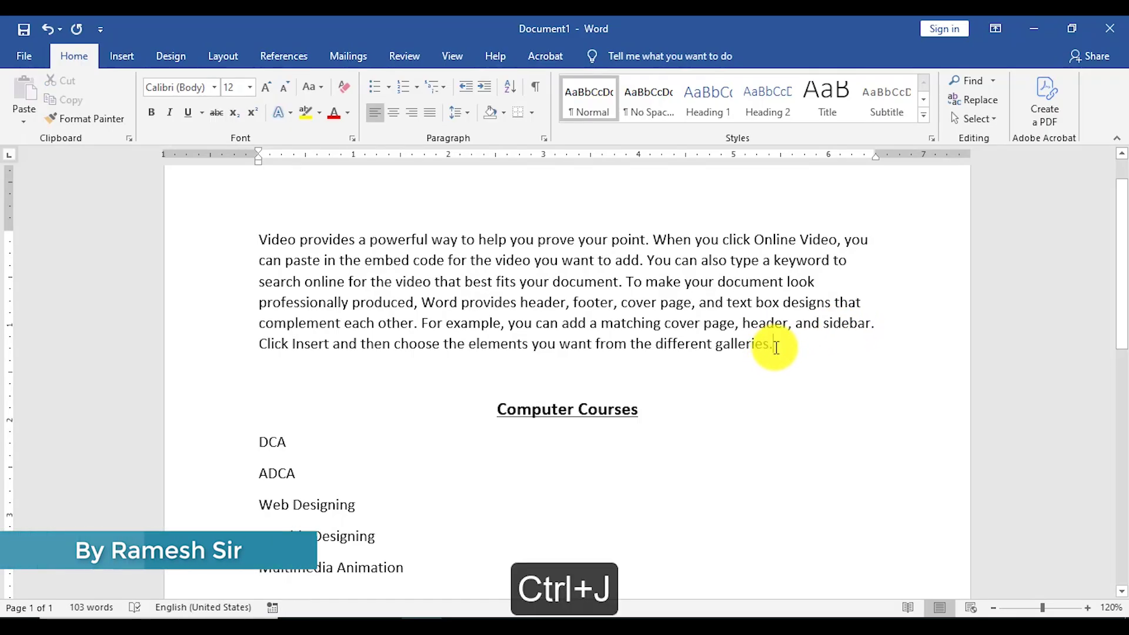
pyautogui.hotkey('ctrl', 'j')
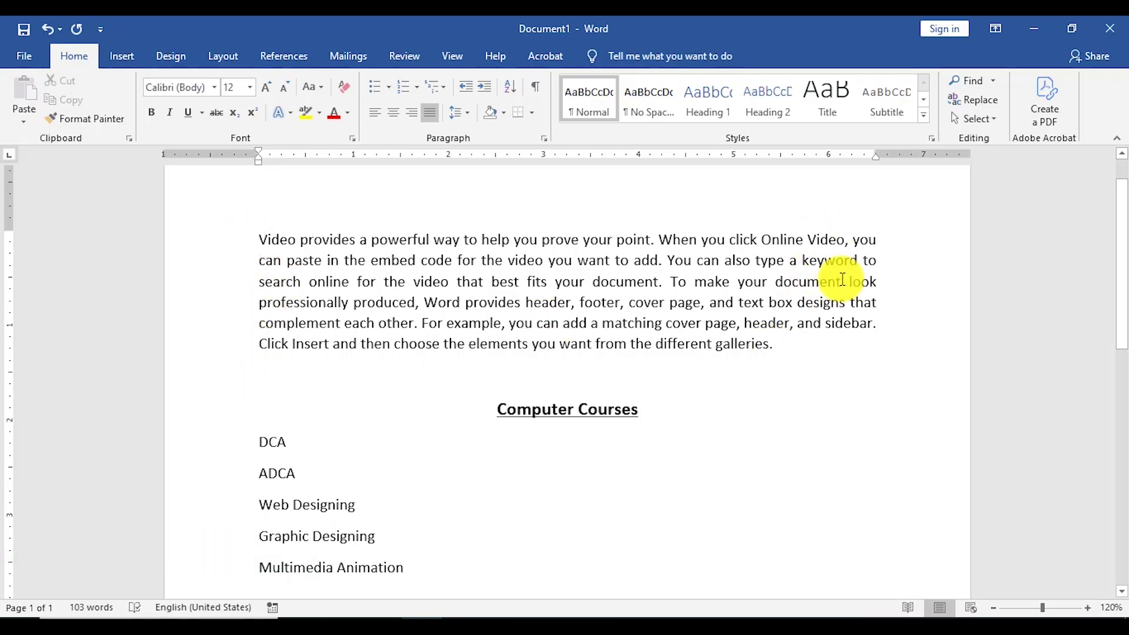
pyautogui.click(849, 346)
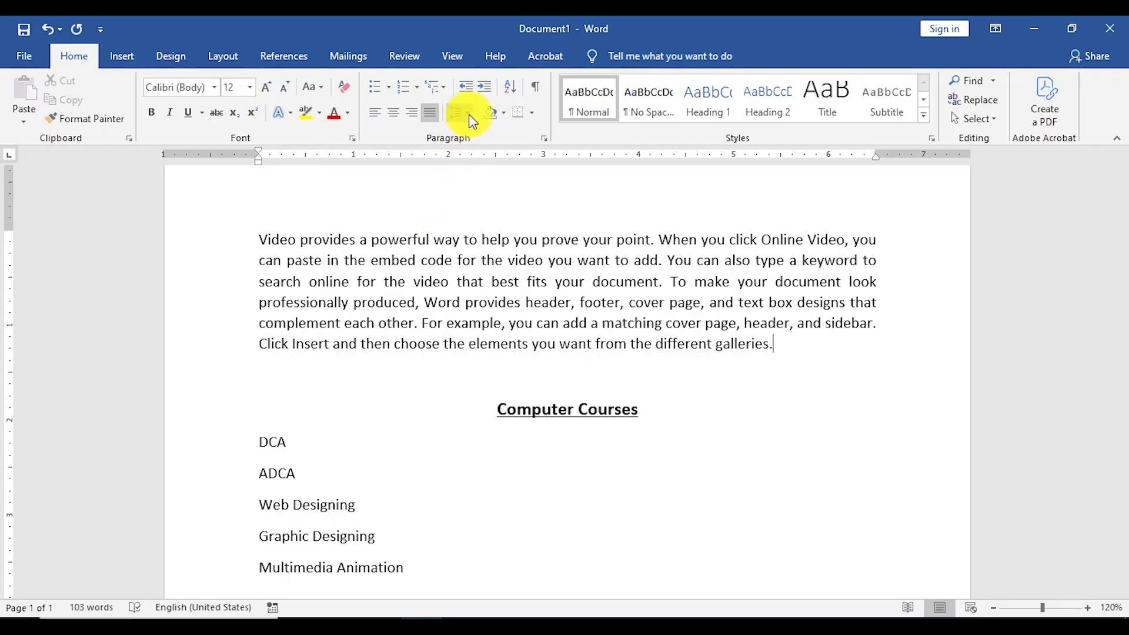
# - Set the body paragraph's left indentation to 0.5" through the line spacing options
pyautogui.click(506, 365)
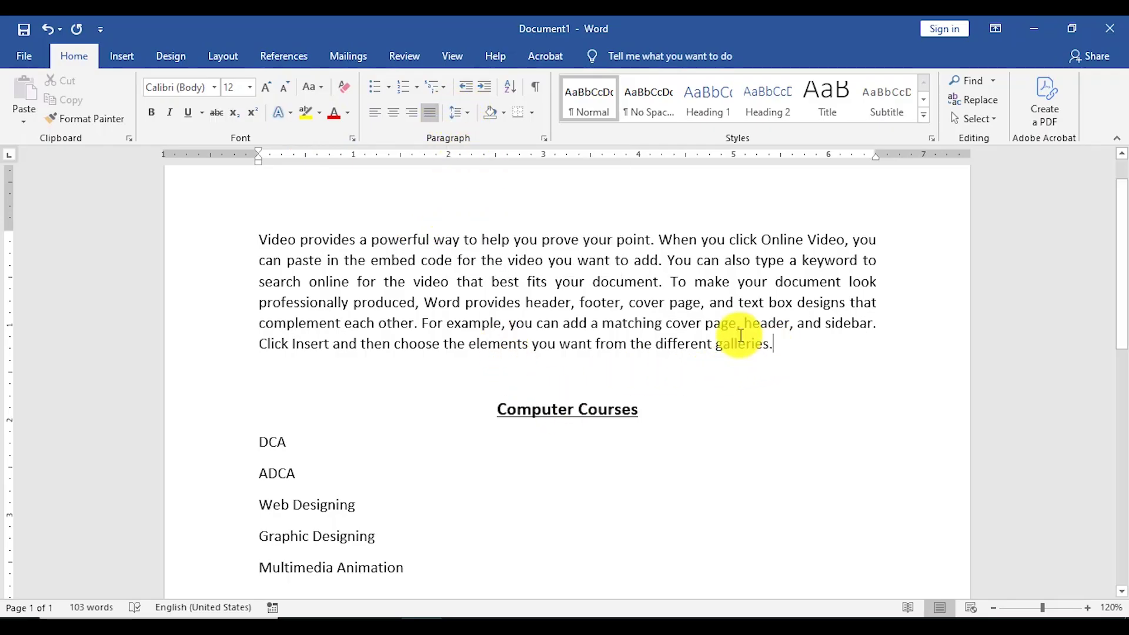
pyautogui.moveTo(767, 343); pyautogui.dragTo(420, 222)
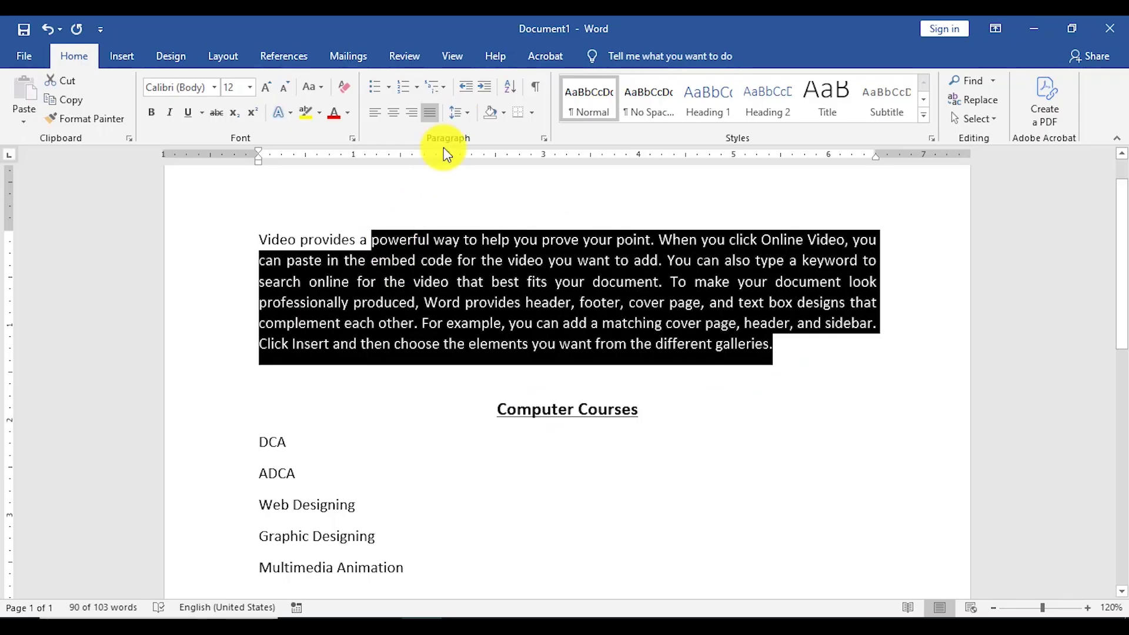
pyautogui.click(467, 112)
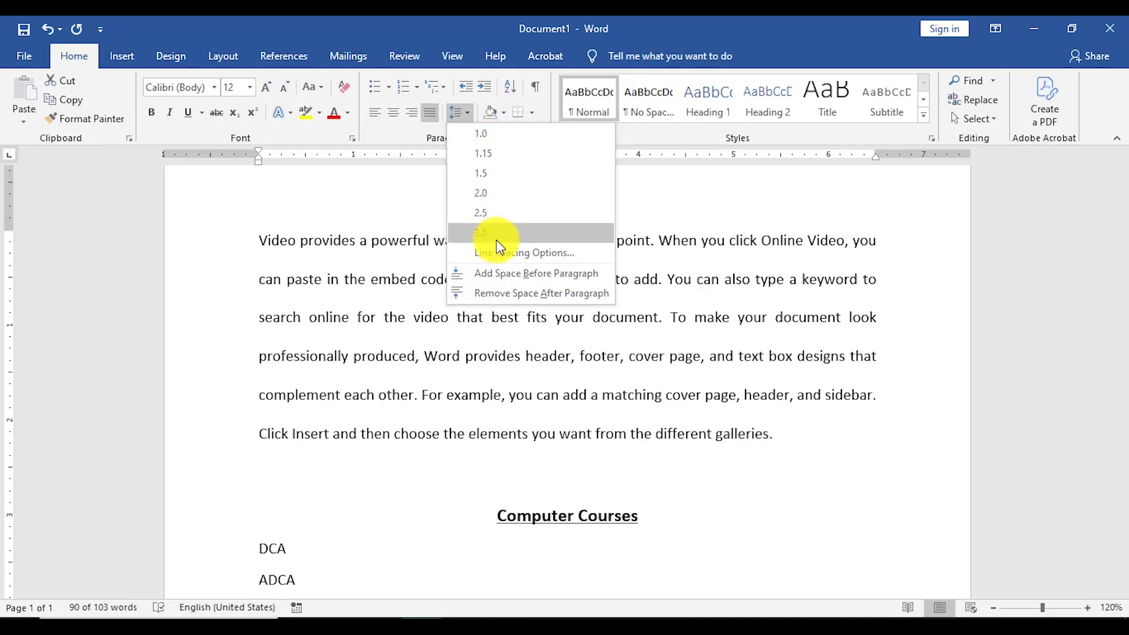
pyautogui.click(515, 253)
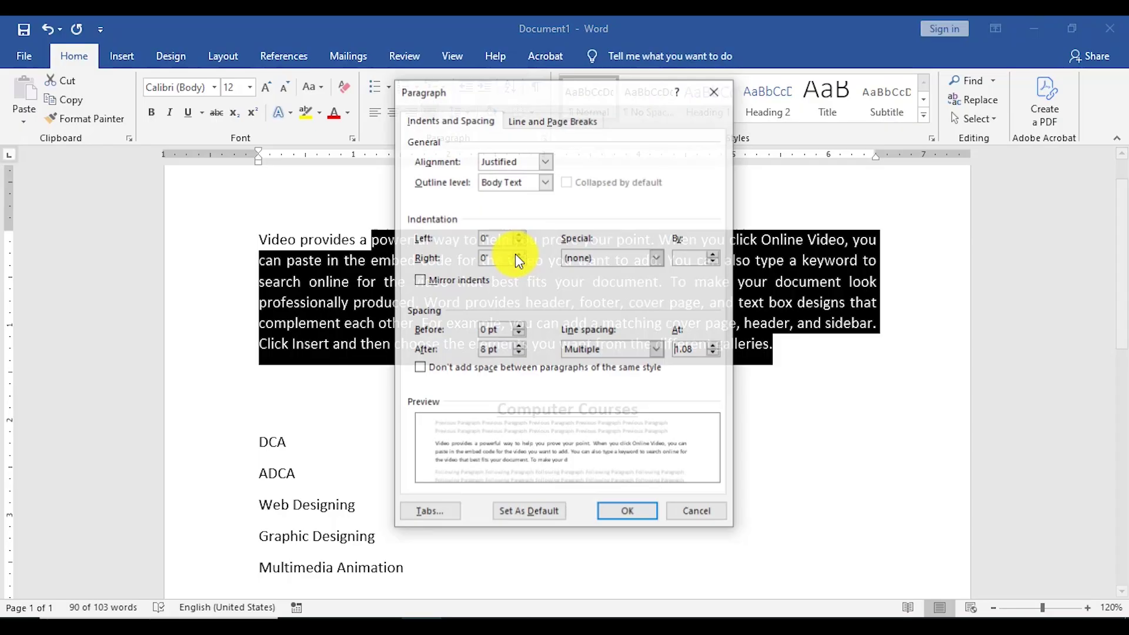
pyautogui.moveTo(573, 99); pyautogui.dragTo(755, 148)
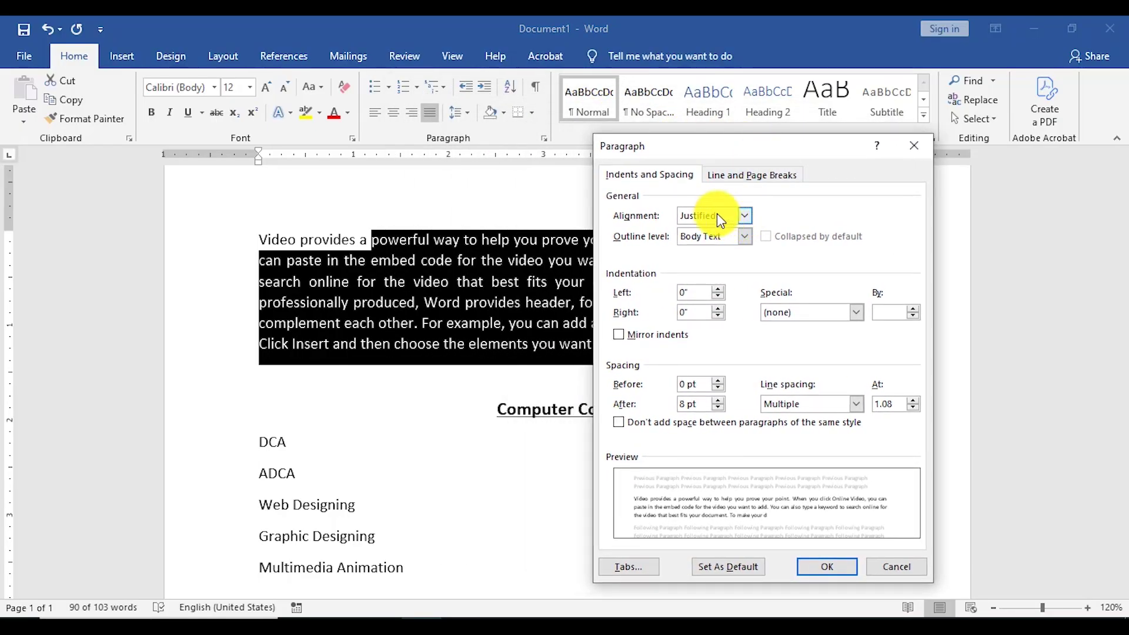
pyautogui.click(717, 289)
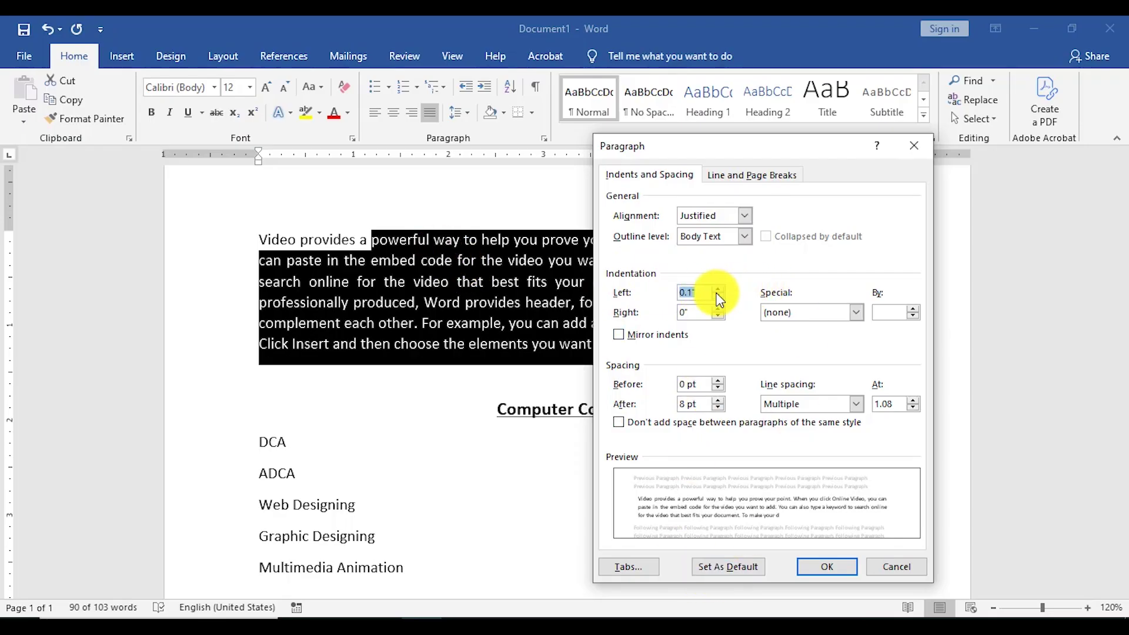
pyautogui.click(718, 288)
pyautogui.click(719, 288)
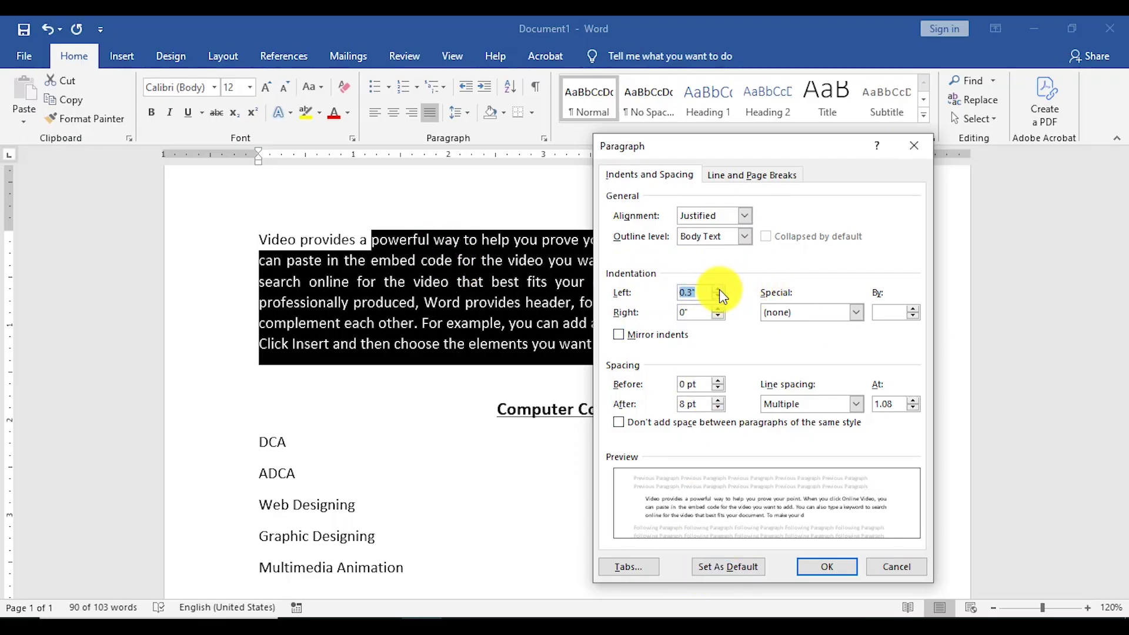
pyautogui.click(718, 288)
pyautogui.click(718, 289)
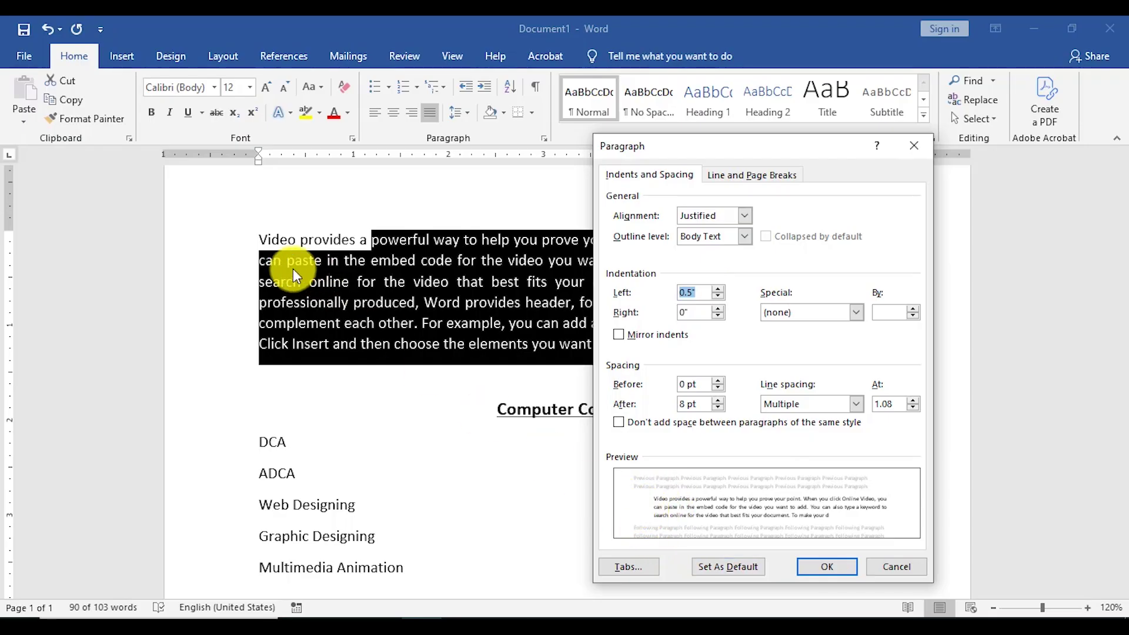
pyautogui.click(825, 566)
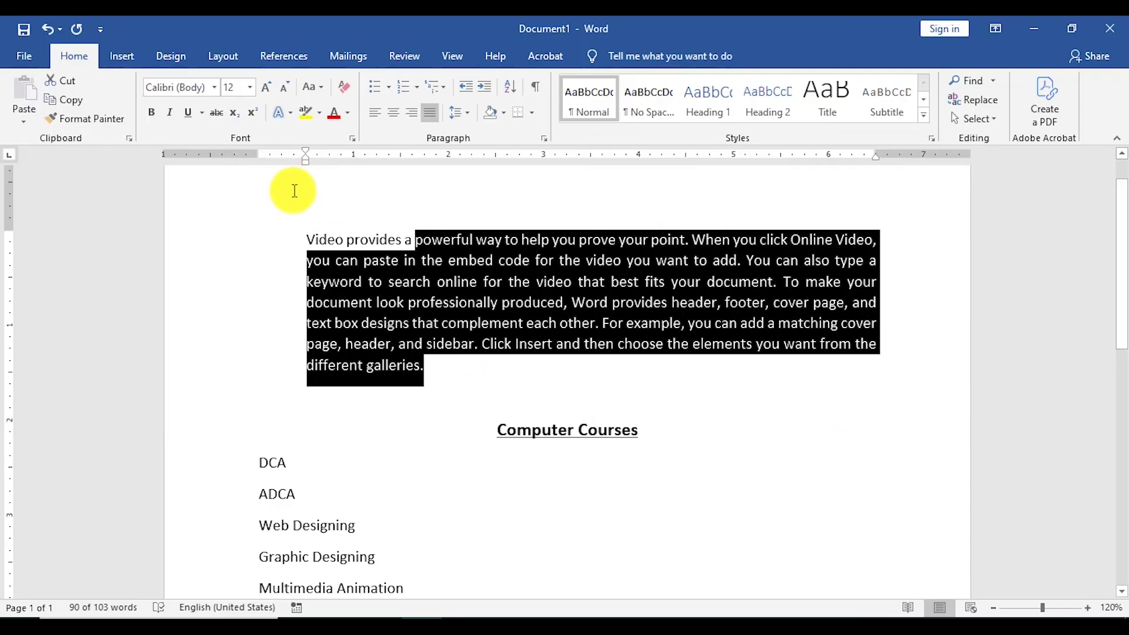
# - Decrease and increase the body paragraph's indent in turn, ending with no left indent
pyautogui.click(464, 87)
pyautogui.click(492, 89)
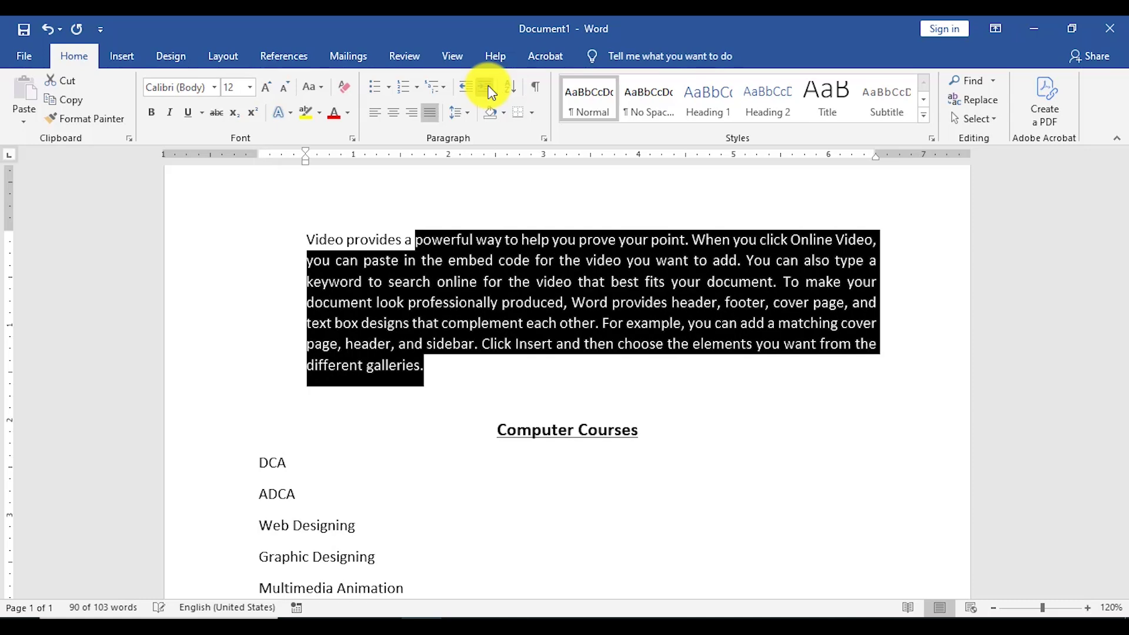
pyautogui.click(492, 89)
pyautogui.click(464, 87)
pyautogui.click(464, 87)
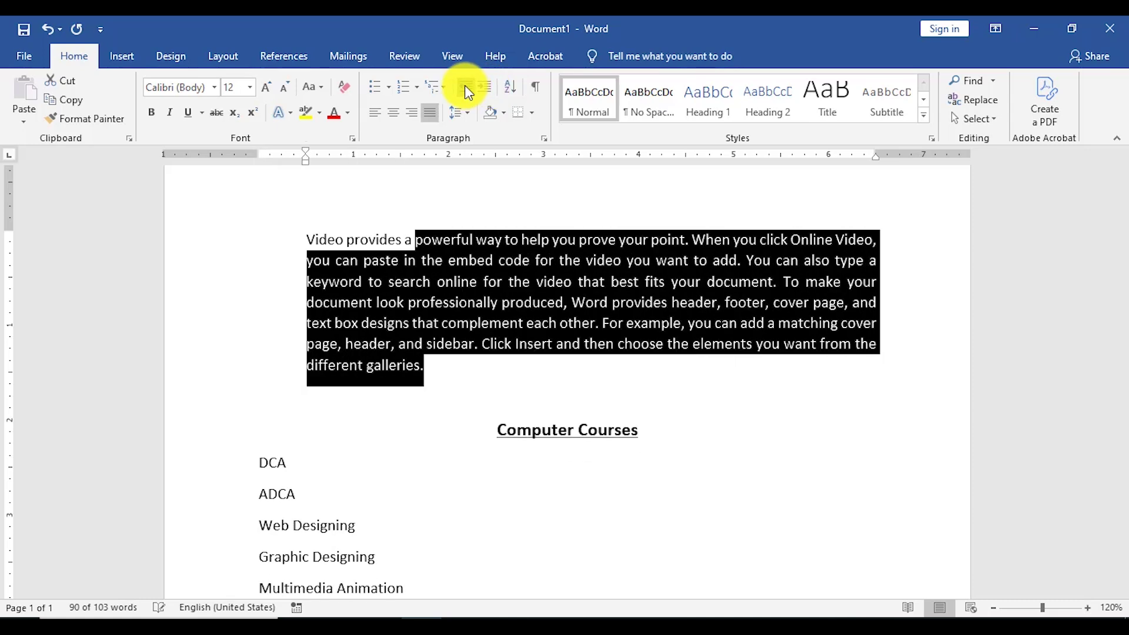
pyautogui.click(465, 87)
# - Examine the selected paragraph's indent and spacing settings and the line spacing choices without applying any change
pyautogui.click(469, 112)
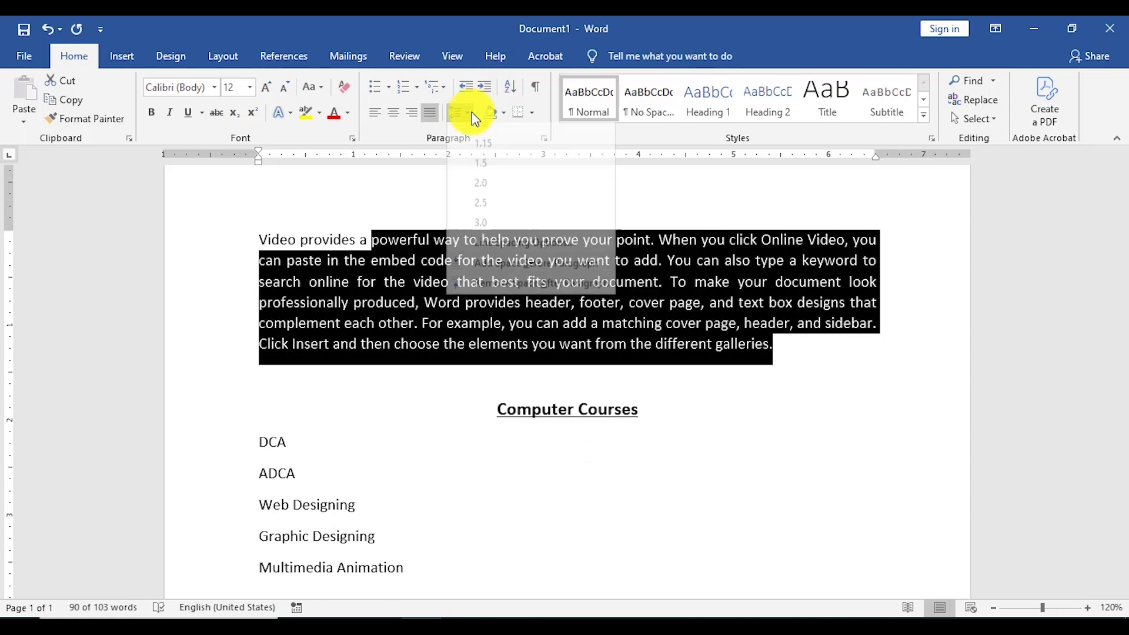
pyautogui.click(509, 255)
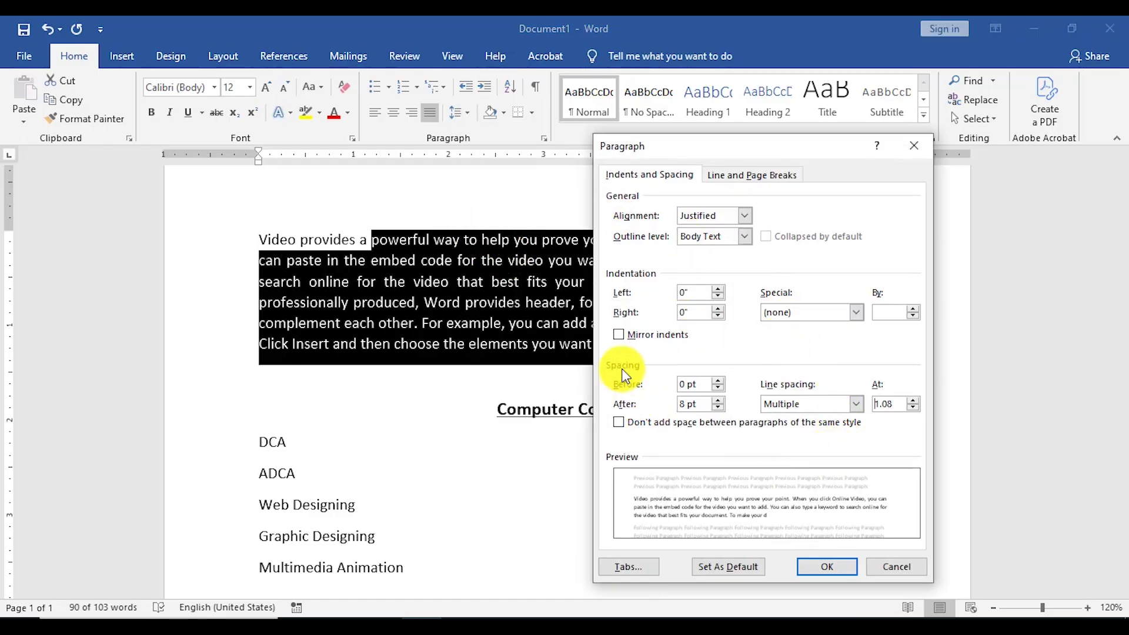
pyautogui.click(894, 566)
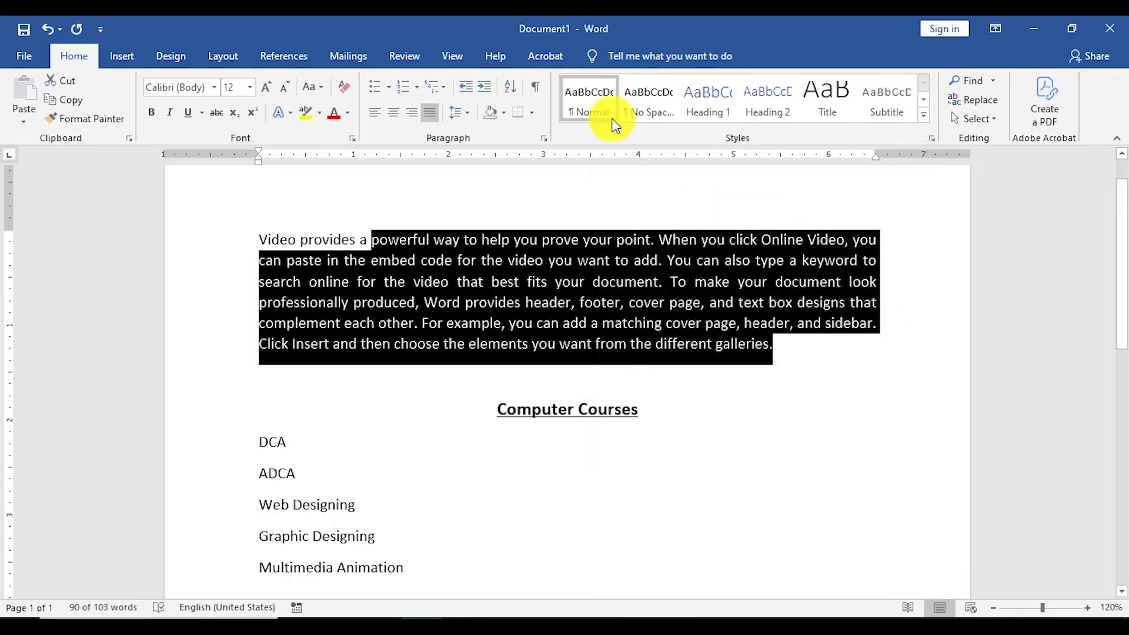
pyautogui.click(464, 113)
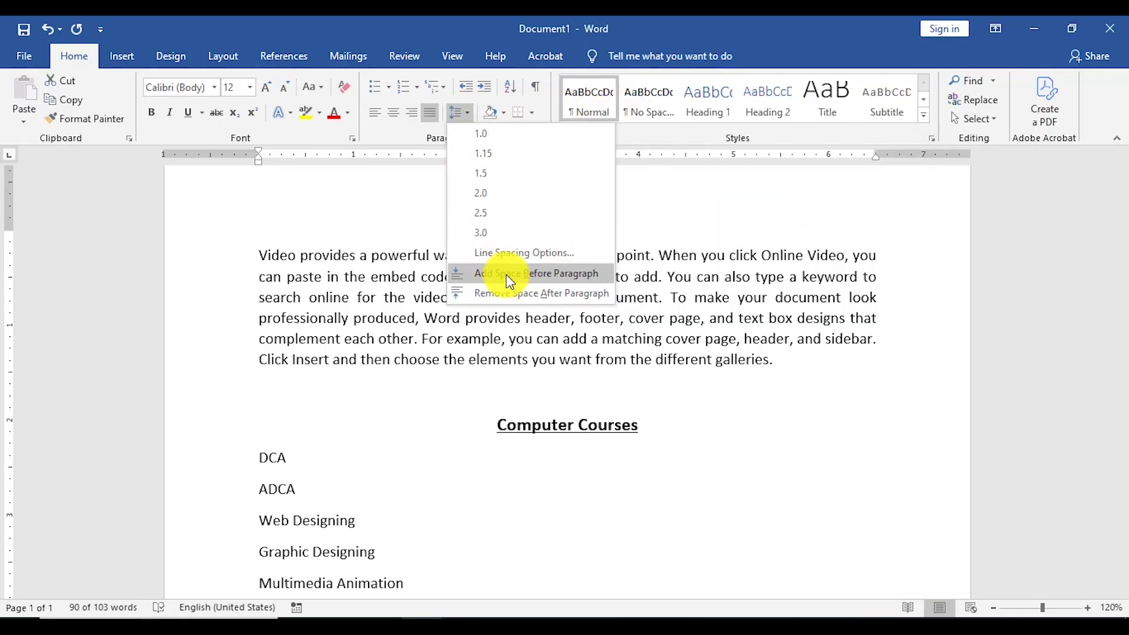
pyautogui.click(400, 315)
# - Split the body text into two paragraphs before the sentence starting "To make your document look"
pyautogui.click(663, 347)
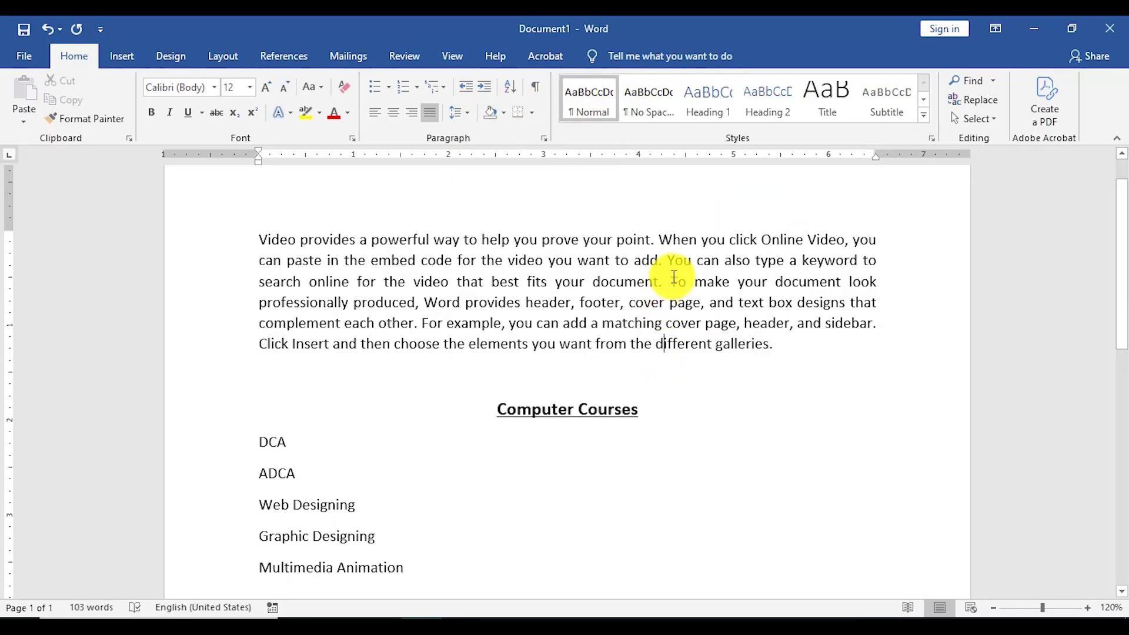
pyautogui.click(670, 283)
pyautogui.press('Return')
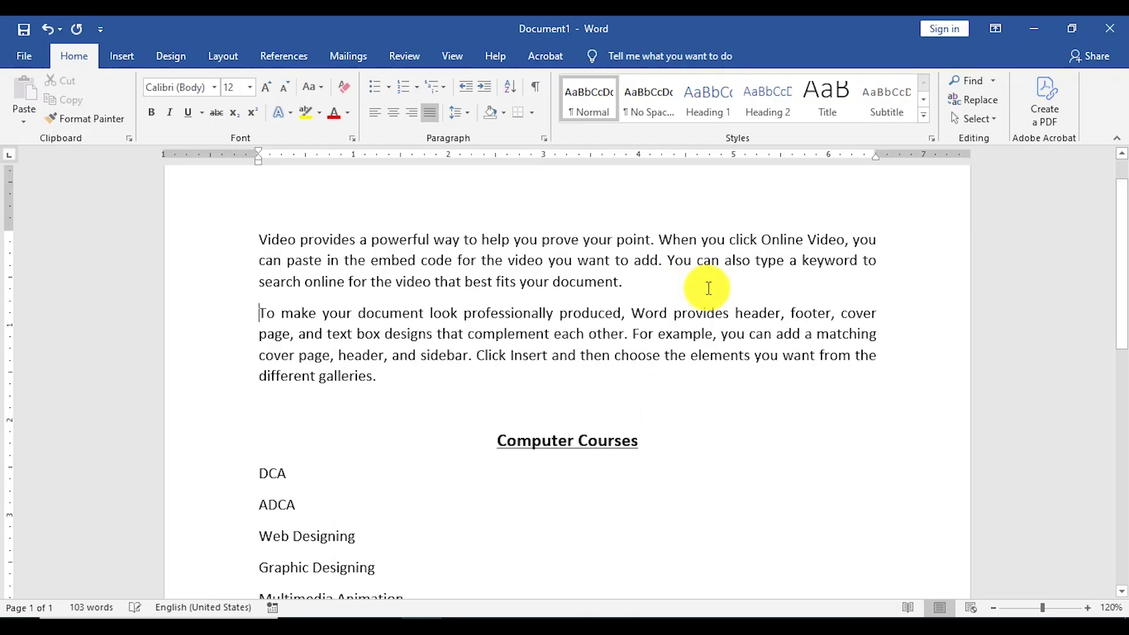
# - Split the second body paragraph into two before the sentence starting "For example, you can add"
pyautogui.click(634, 332)
pyautogui.press('Return')
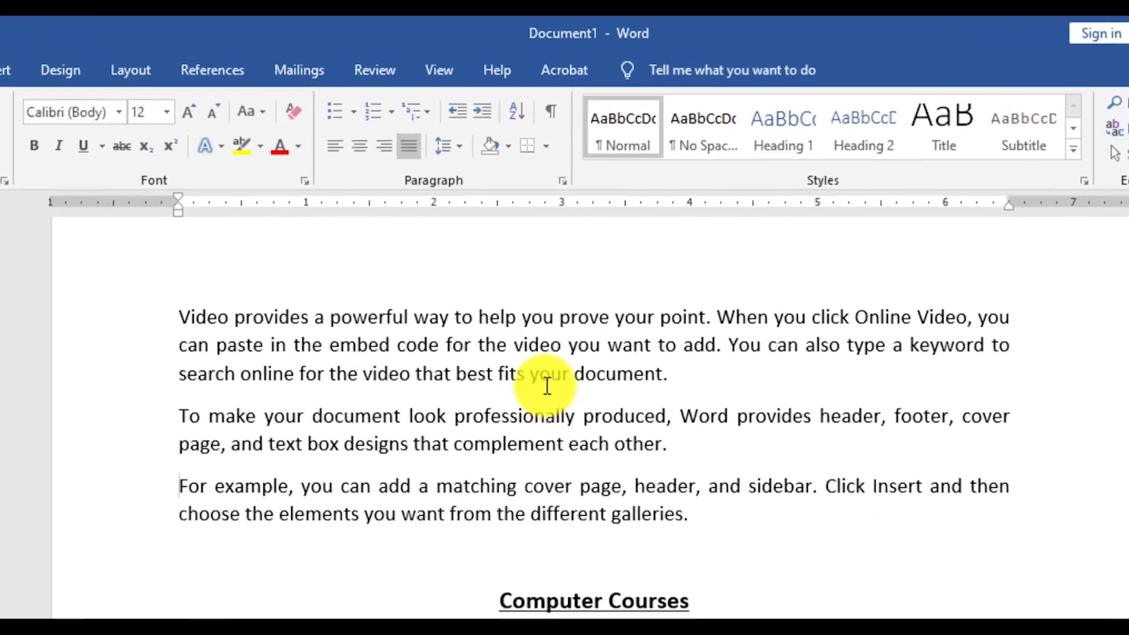
pyautogui.moveTo(294, 321); pyautogui.dragTo(373, 443)
pyautogui.click(374, 444)
pyautogui.click(372, 524)
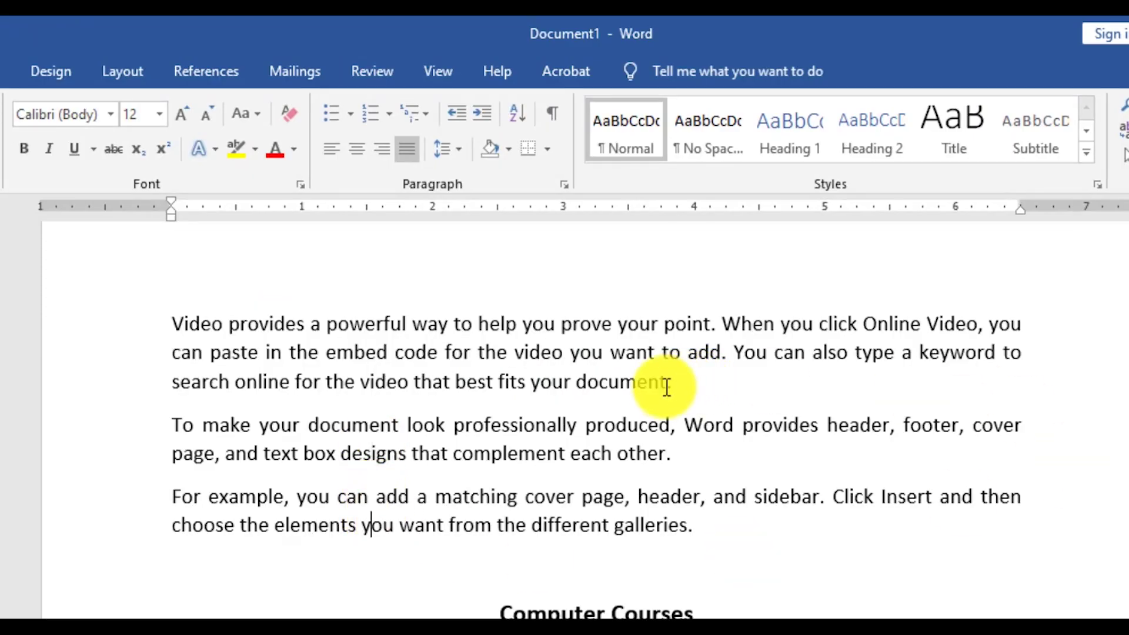
# - Add space before the paragraph starting "To make your document look"
pyautogui.click(460, 151)
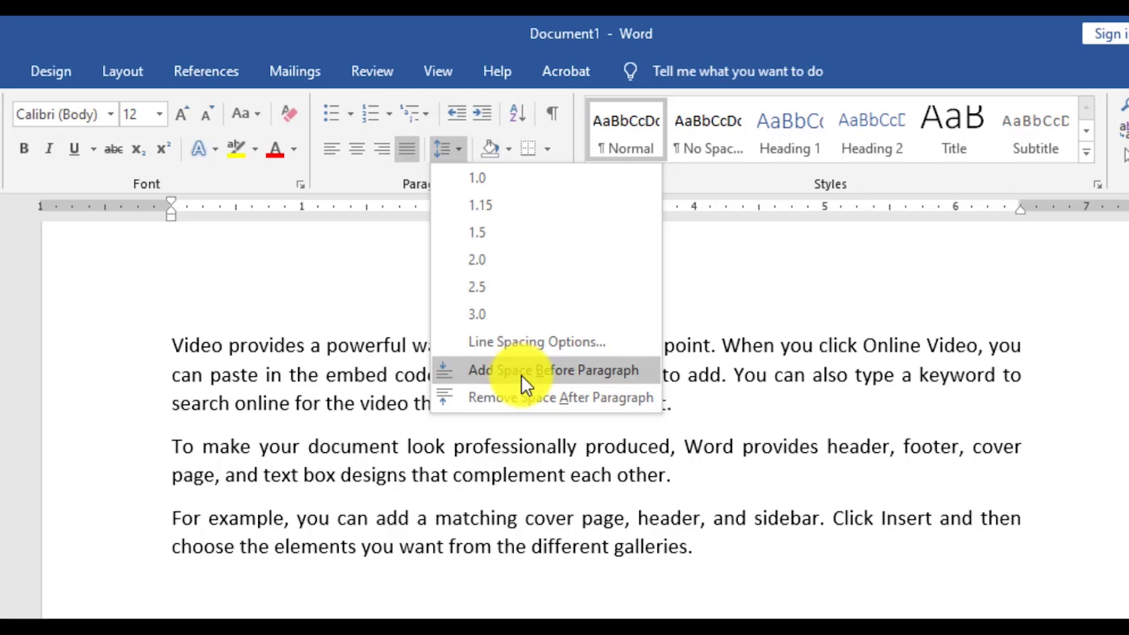
pyautogui.click(318, 433)
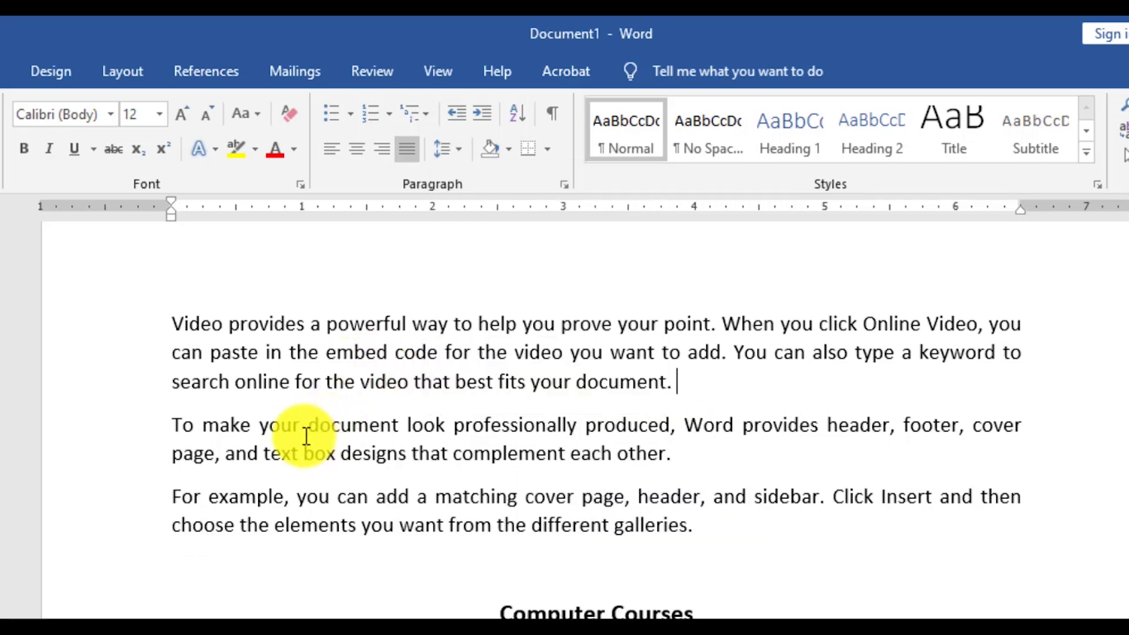
pyautogui.click(175, 423)
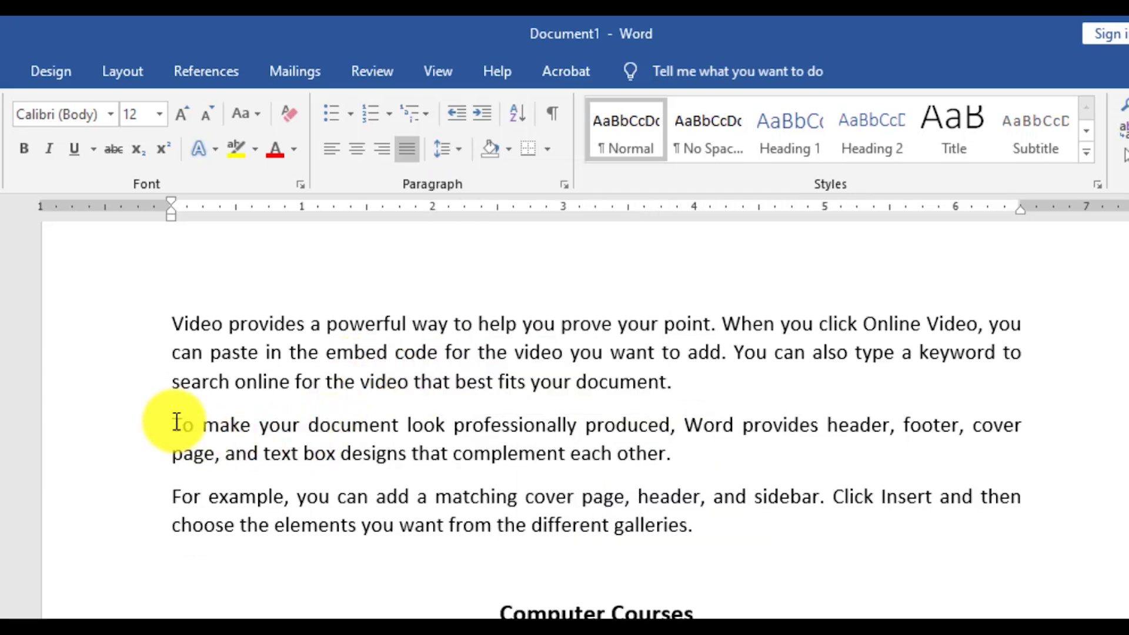
pyautogui.click(462, 147)
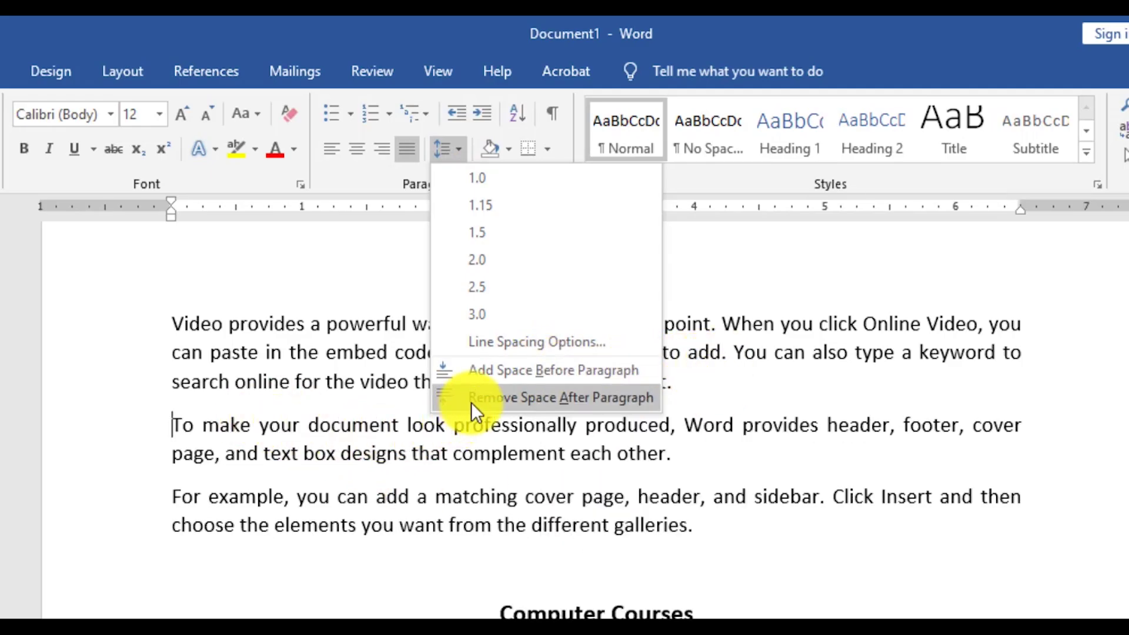
pyautogui.click(486, 369)
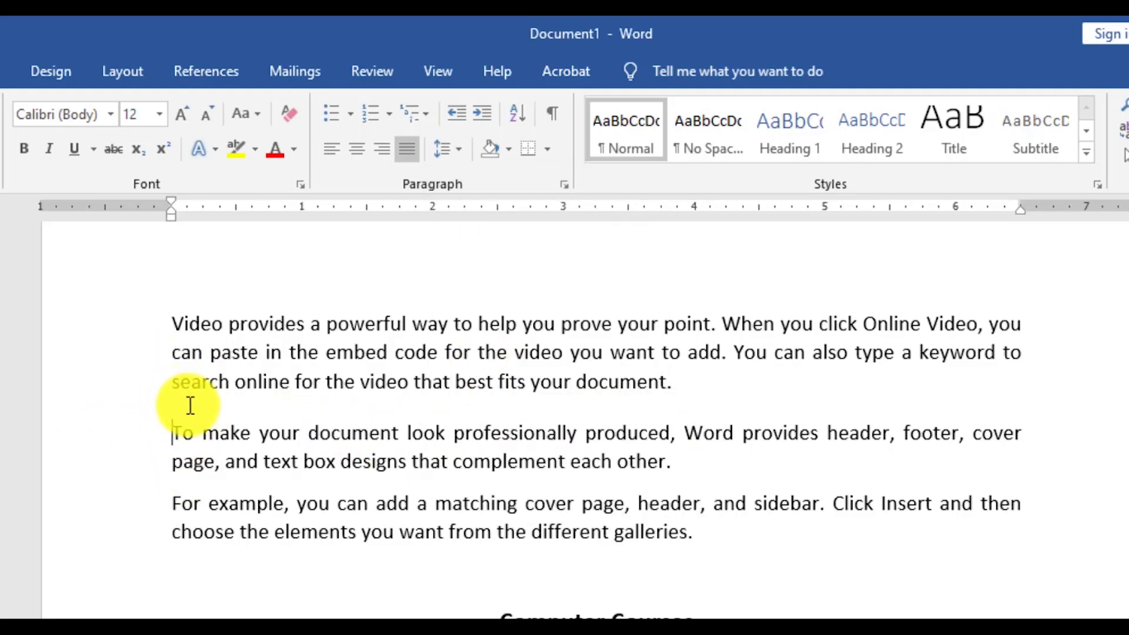
# - Remove the added space before the paragraph starting "To make your document look"
pyautogui.click(457, 157)
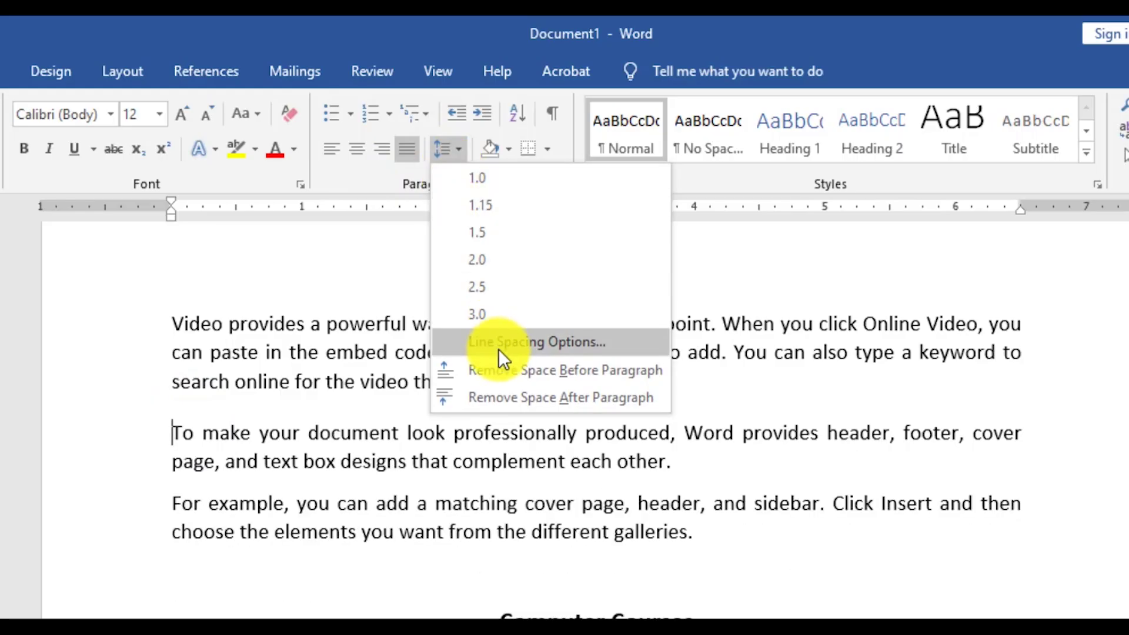
pyautogui.click(504, 368)
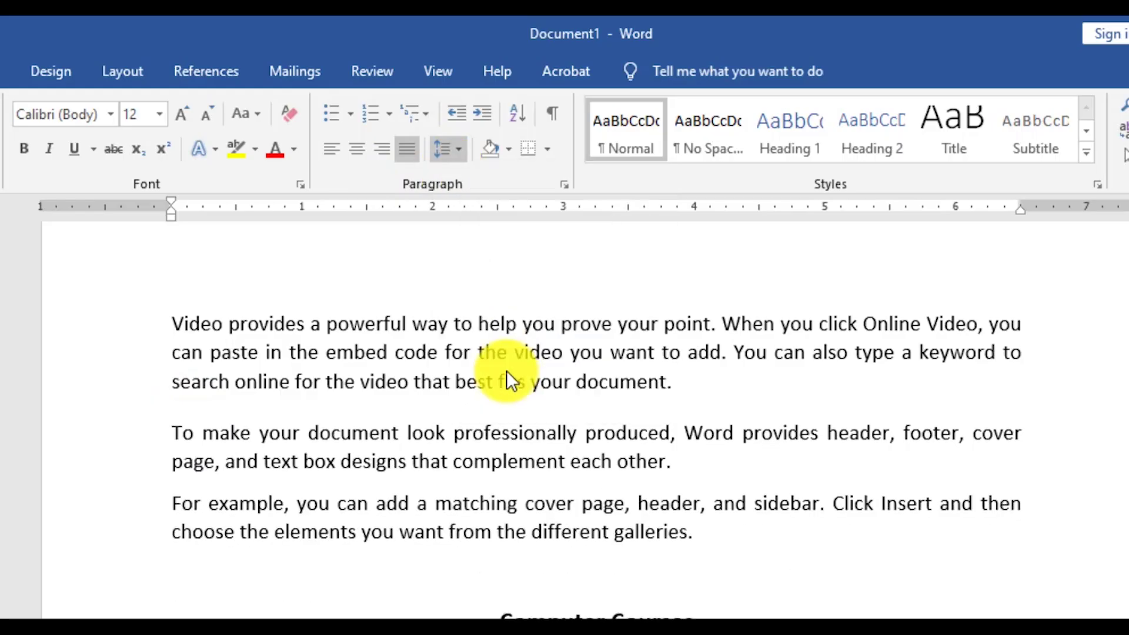
pyautogui.click(447, 152)
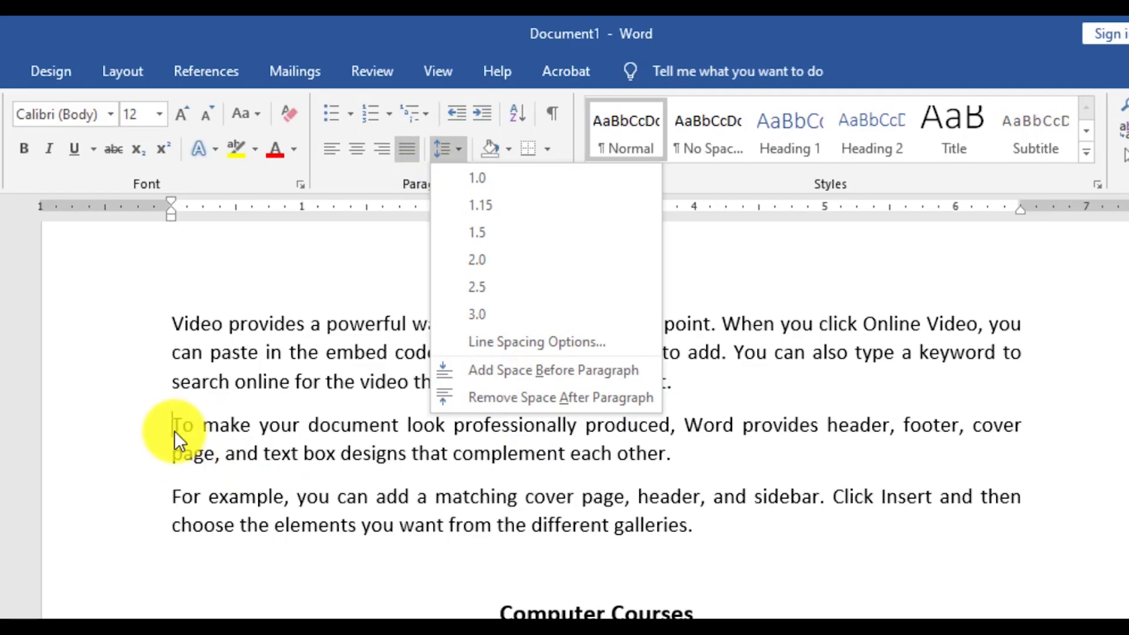
pyautogui.click(175, 434)
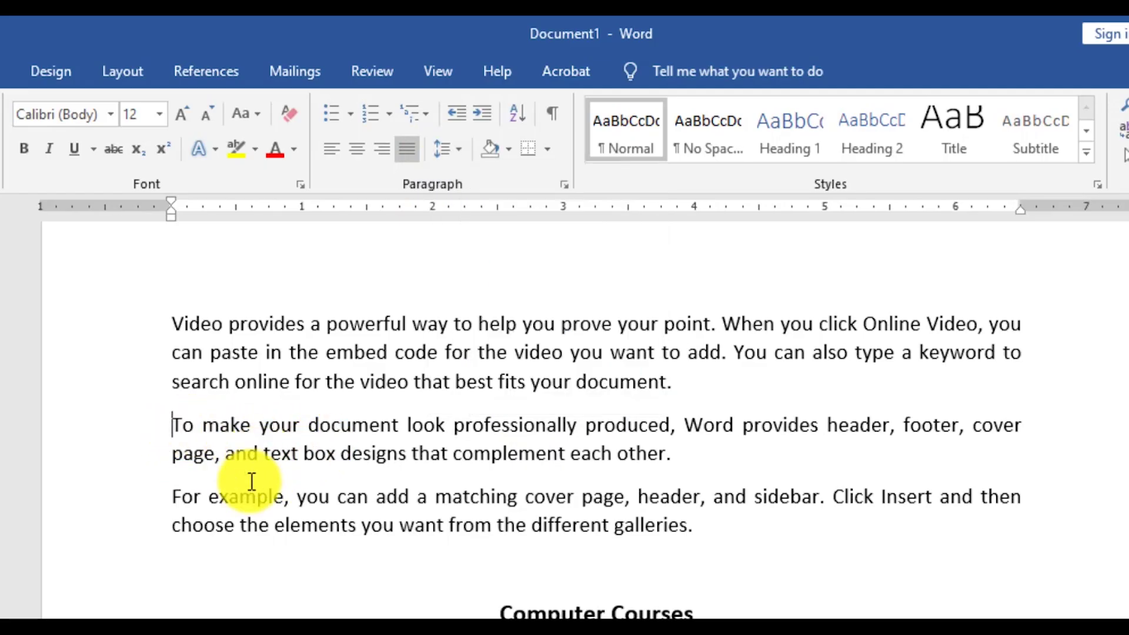
# - Remove the space after the paragraph starting "To make your document look" and add it back
pyautogui.click(460, 152)
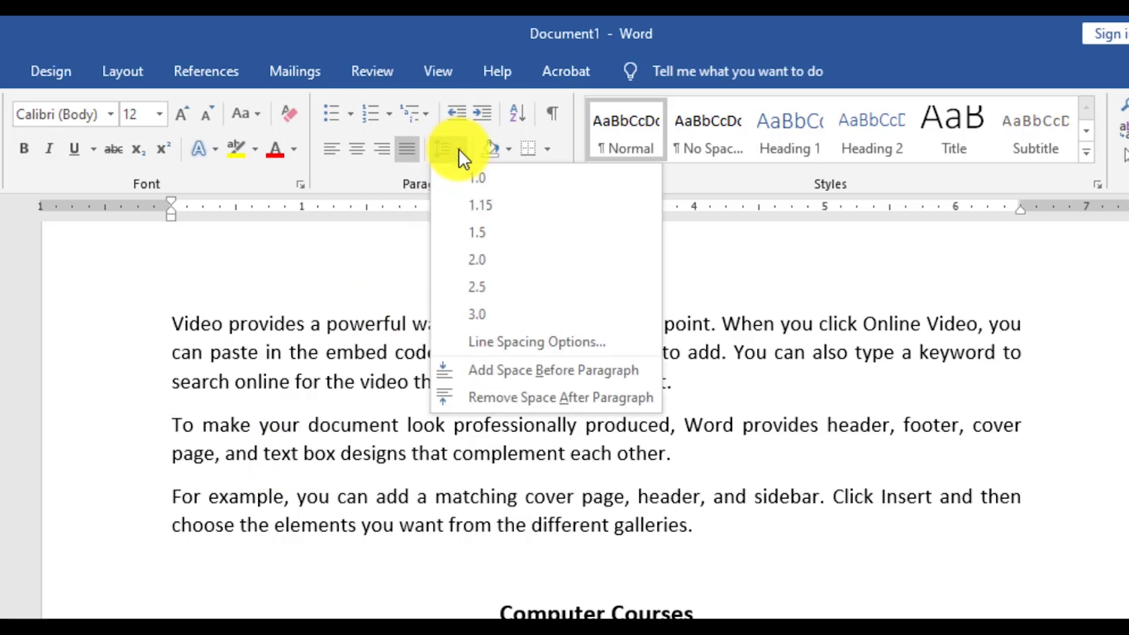
pyautogui.click(531, 395)
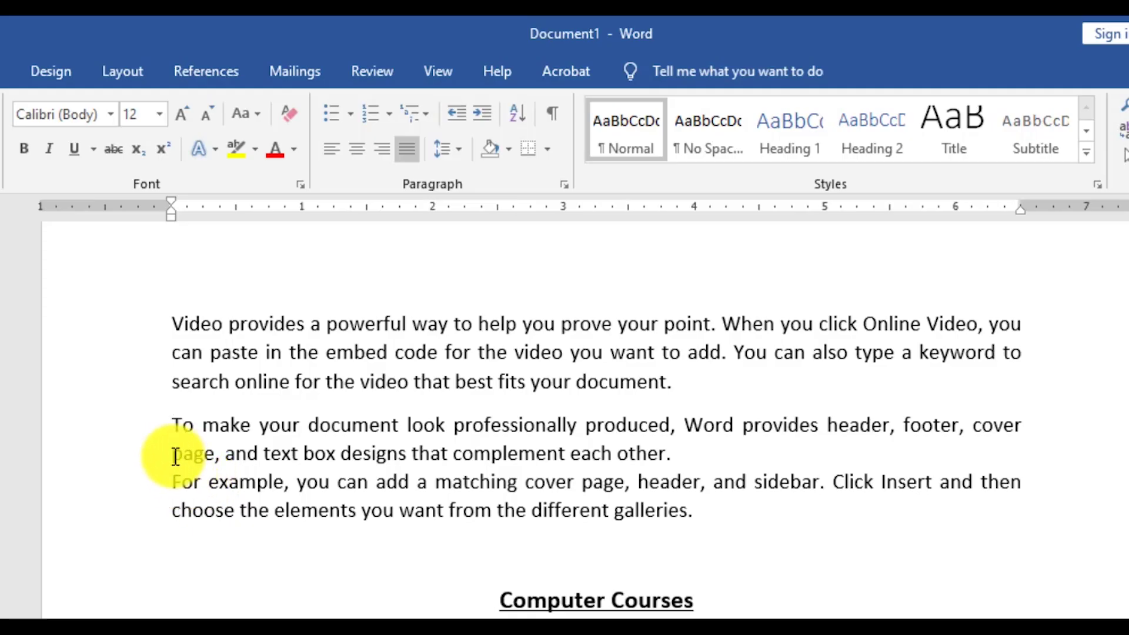
pyautogui.click(461, 154)
pyautogui.click(511, 398)
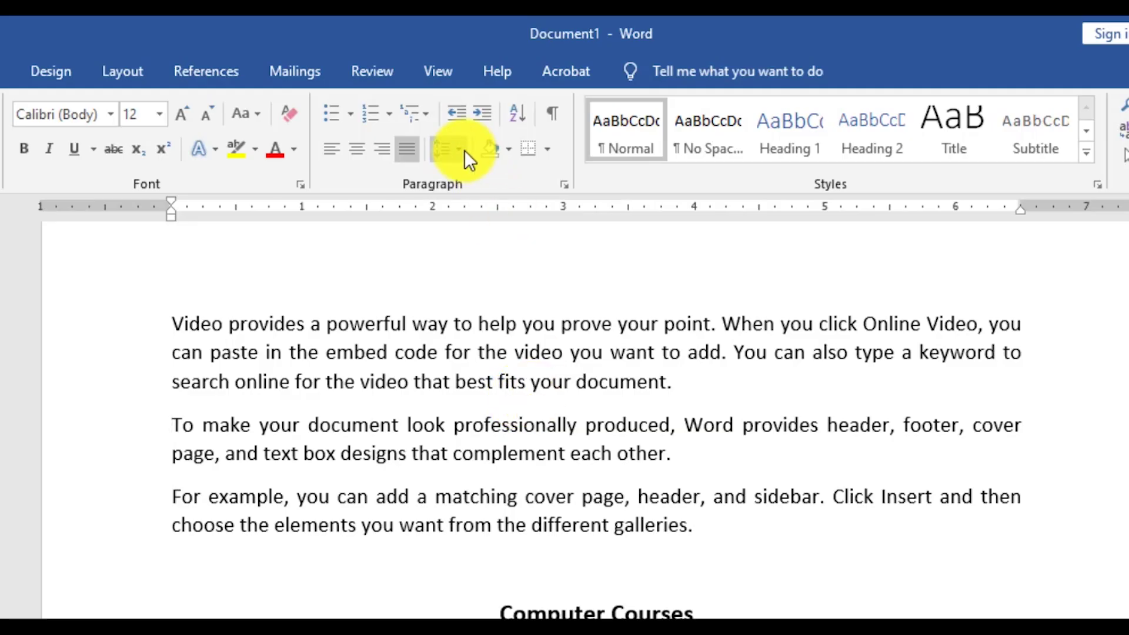
# - Remove the space after the paragraph starting "To make your document look"
pyautogui.click(461, 148)
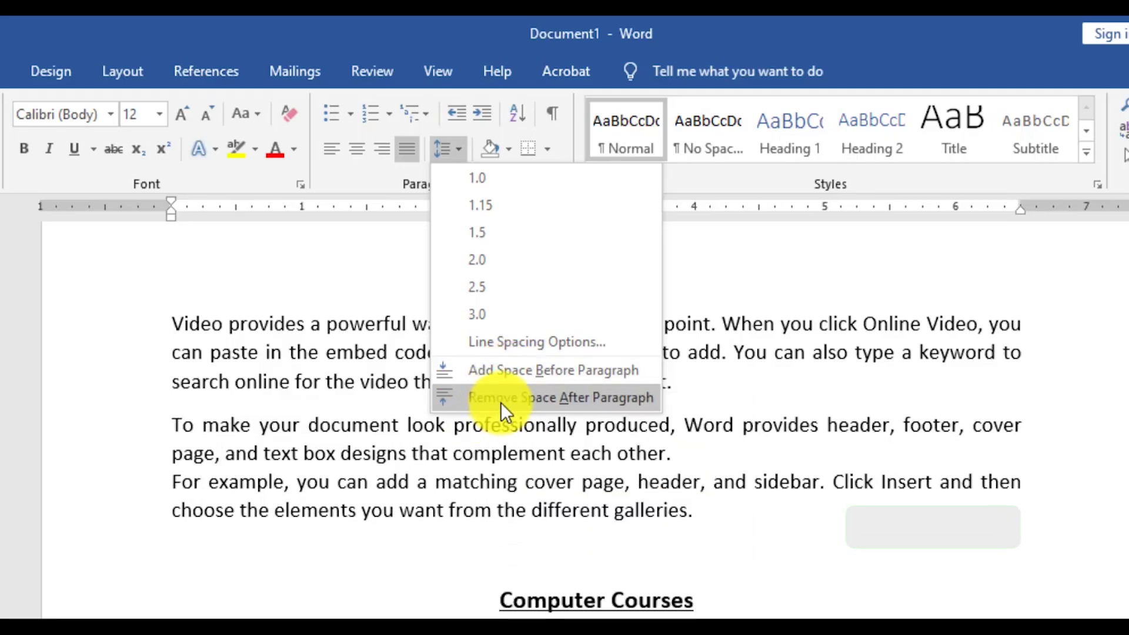
pyautogui.click(500, 402)
pyautogui.click(458, 151)
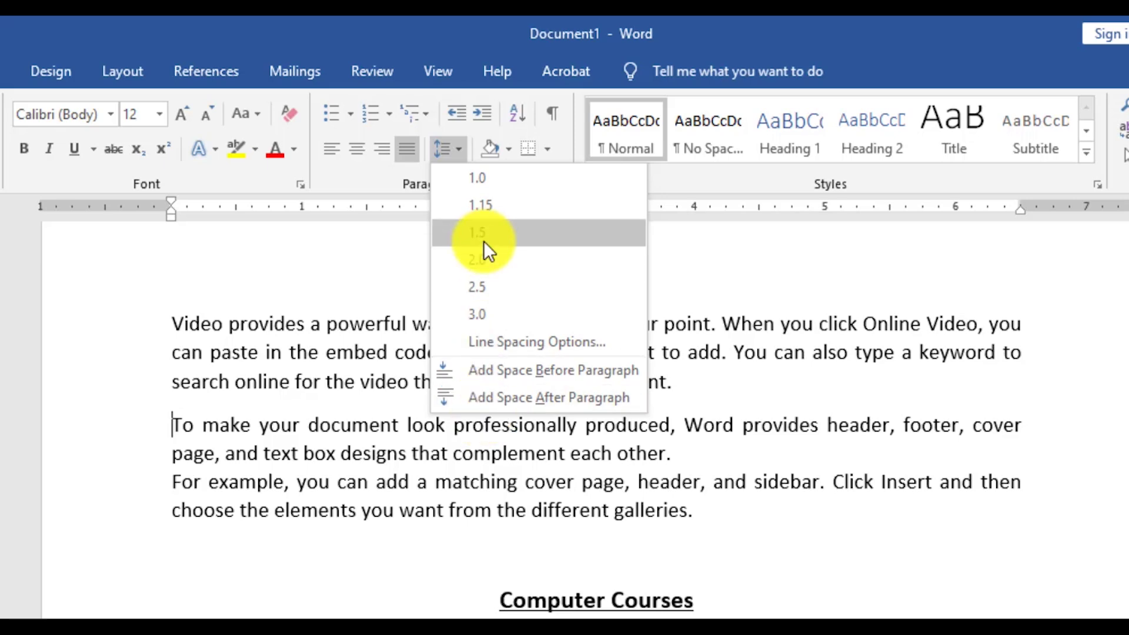
pyautogui.click(455, 151)
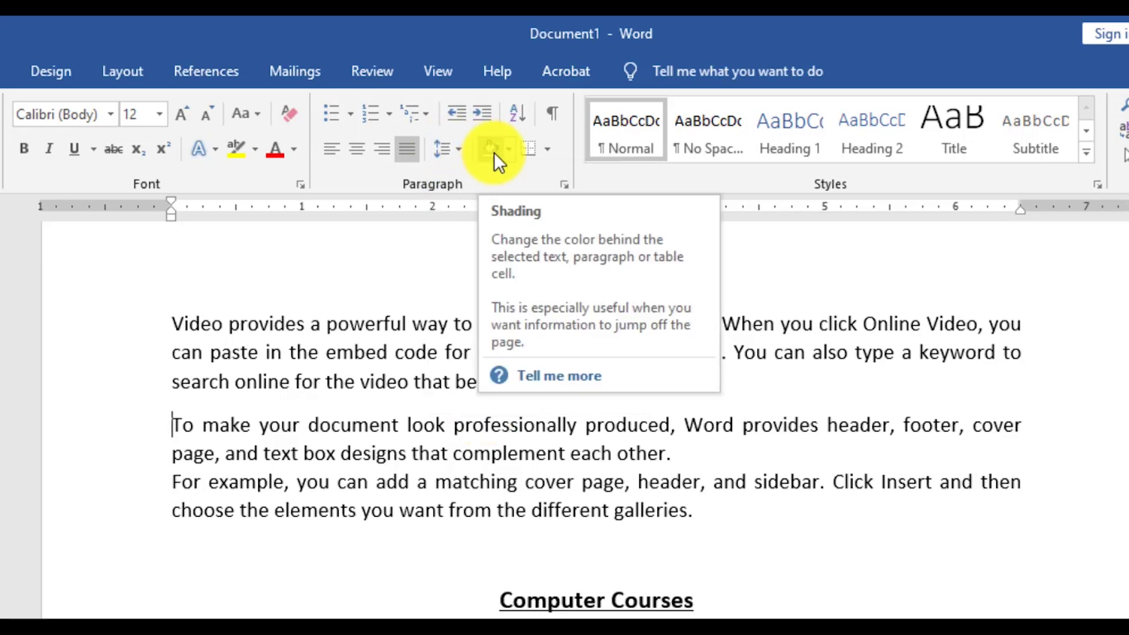
# - Try a yellow text highlight on part of the "Computer Courses" heading and undo it
pyautogui.click(594, 600)
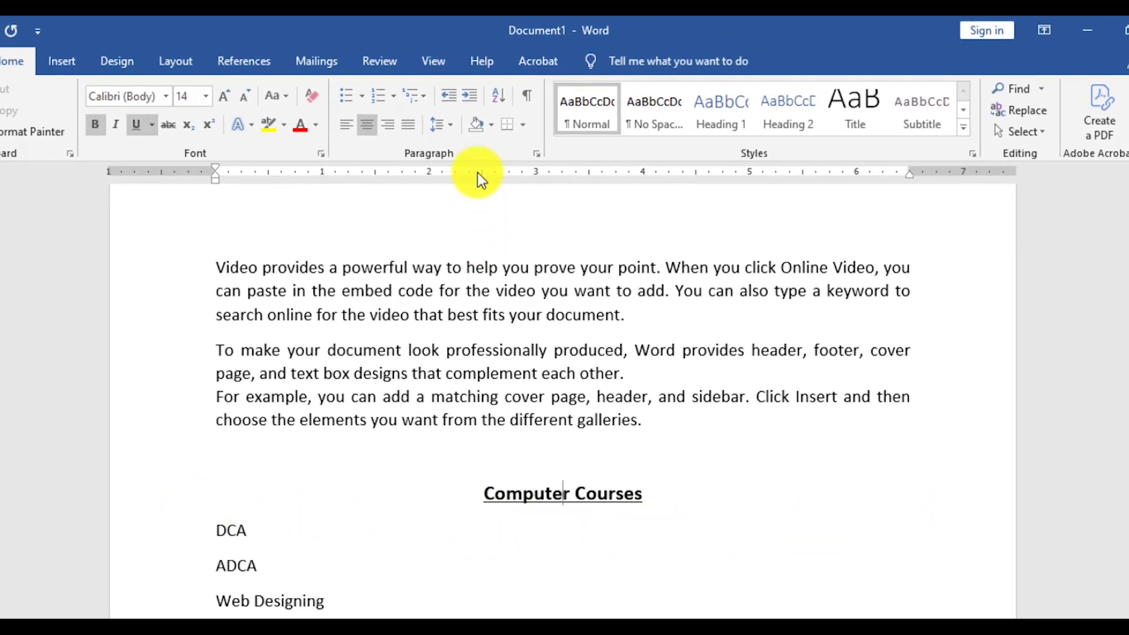
pyautogui.click(492, 125)
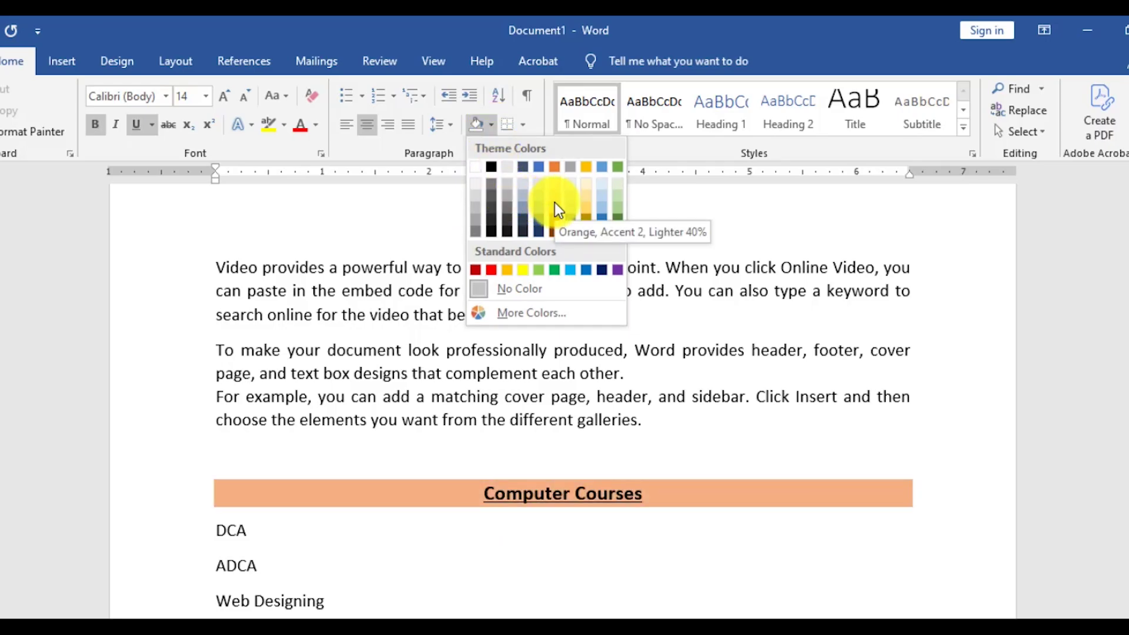
pyautogui.click(484, 493)
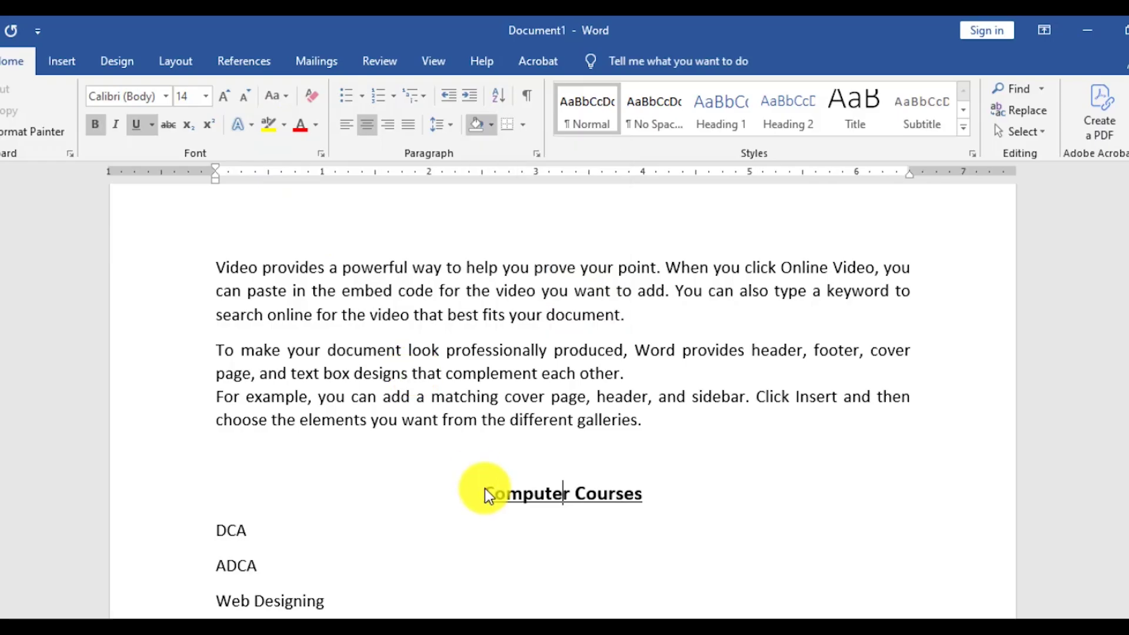
pyautogui.moveTo(485, 492); pyautogui.dragTo(596, 494)
pyautogui.click(267, 126)
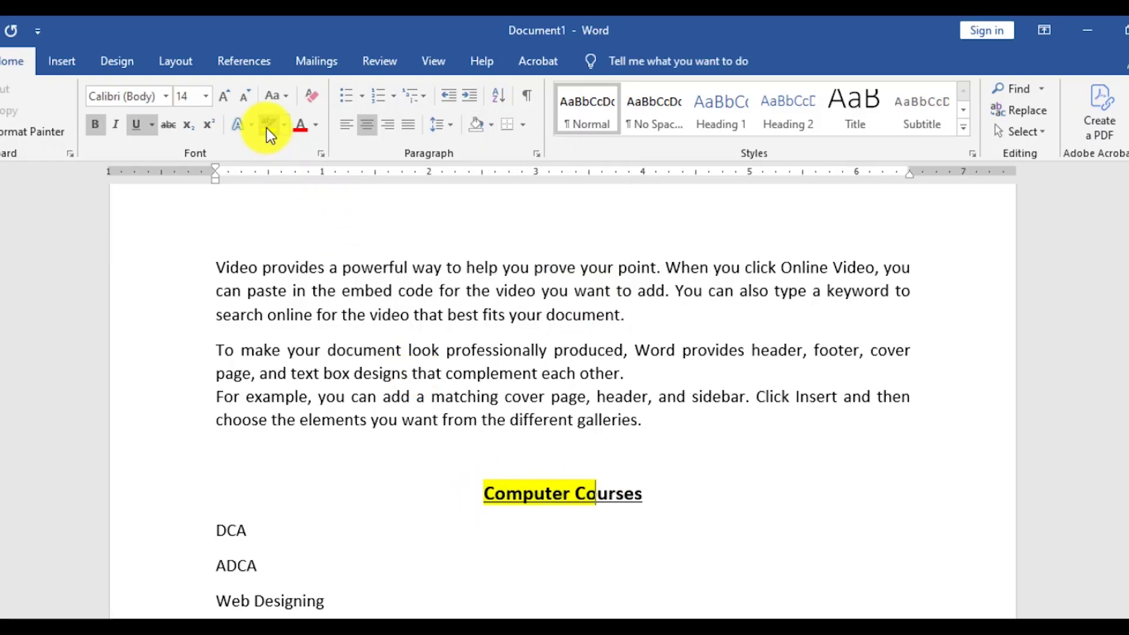
pyautogui.hotkey('ctrl', 'z')
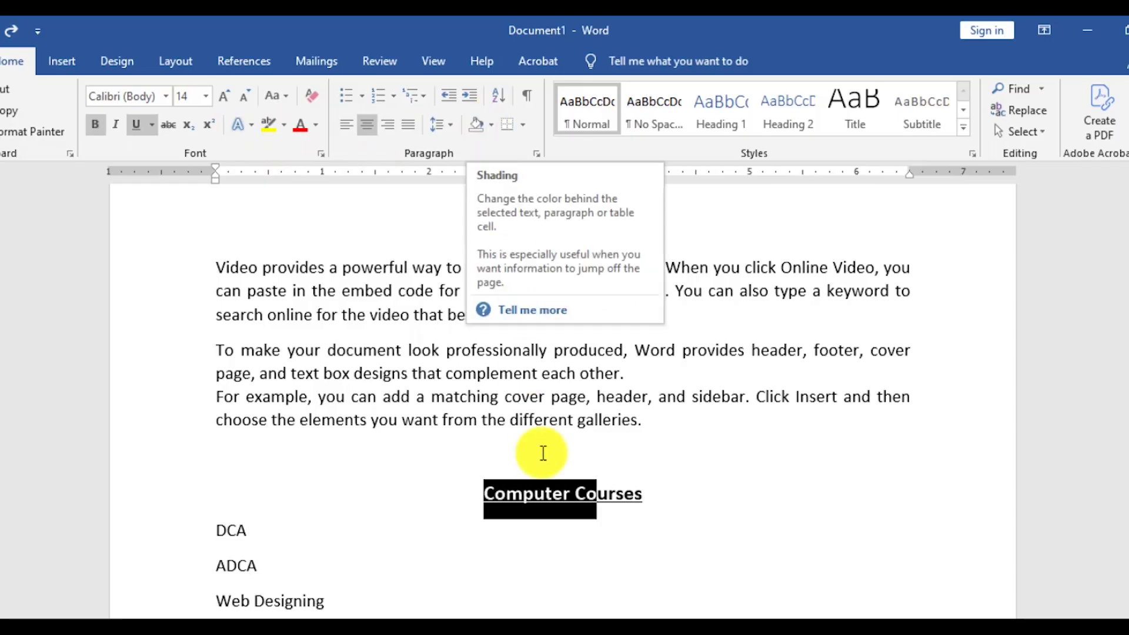
# - Apply a light gold theme colour as shading behind the "Computer Courses" heading
pyautogui.click(546, 489)
pyautogui.moveTo(486, 499); pyautogui.dragTo(640, 493)
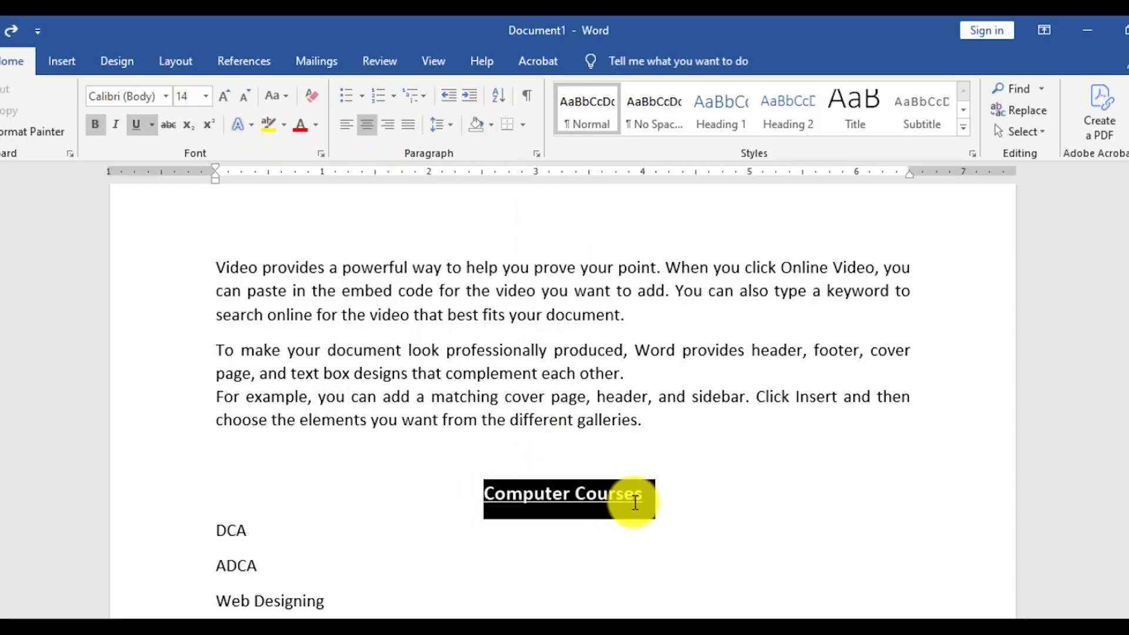
pyautogui.click(490, 126)
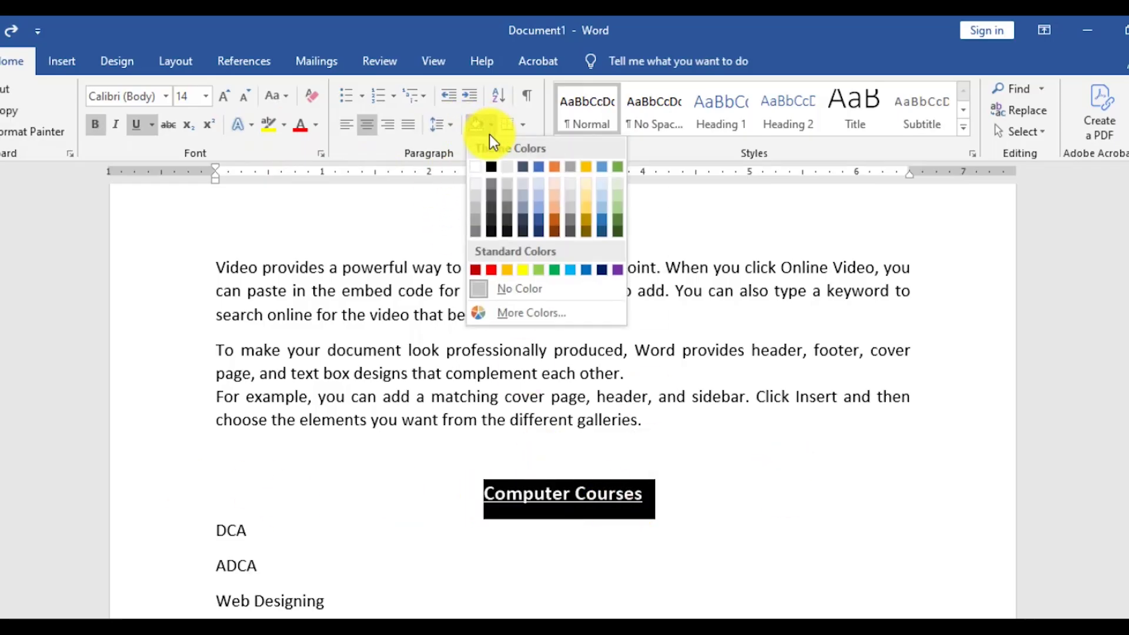
pyautogui.click(587, 206)
pyautogui.click(685, 471)
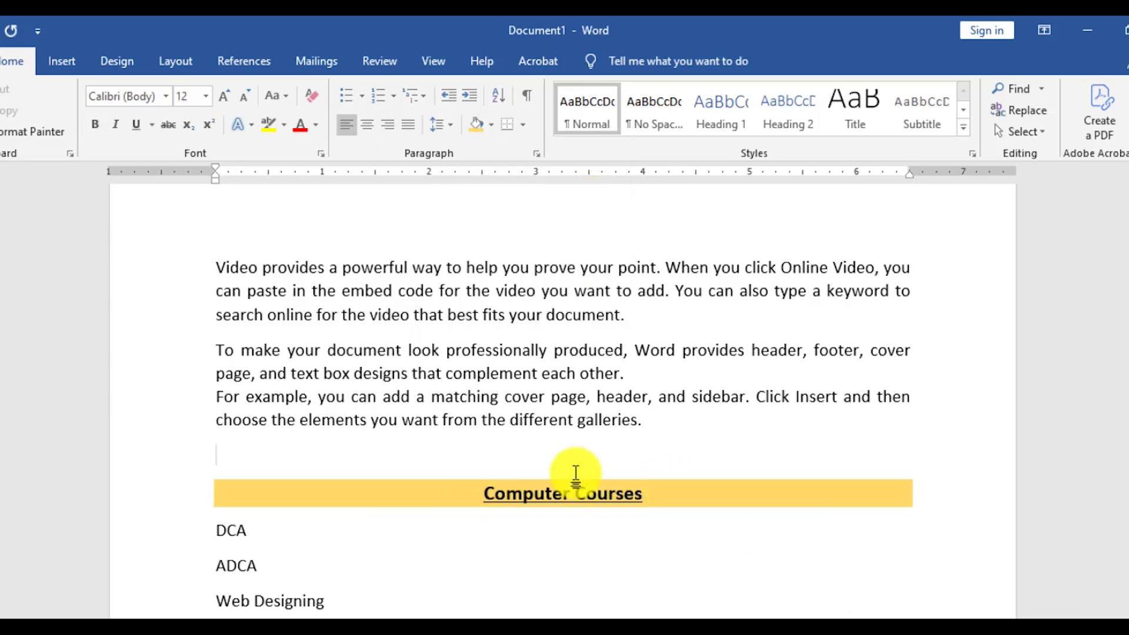
# - Align the shaded "Computer Courses" heading left, then right, and finish with it left-aligned
pyautogui.click(570, 493)
pyautogui.click(351, 122)
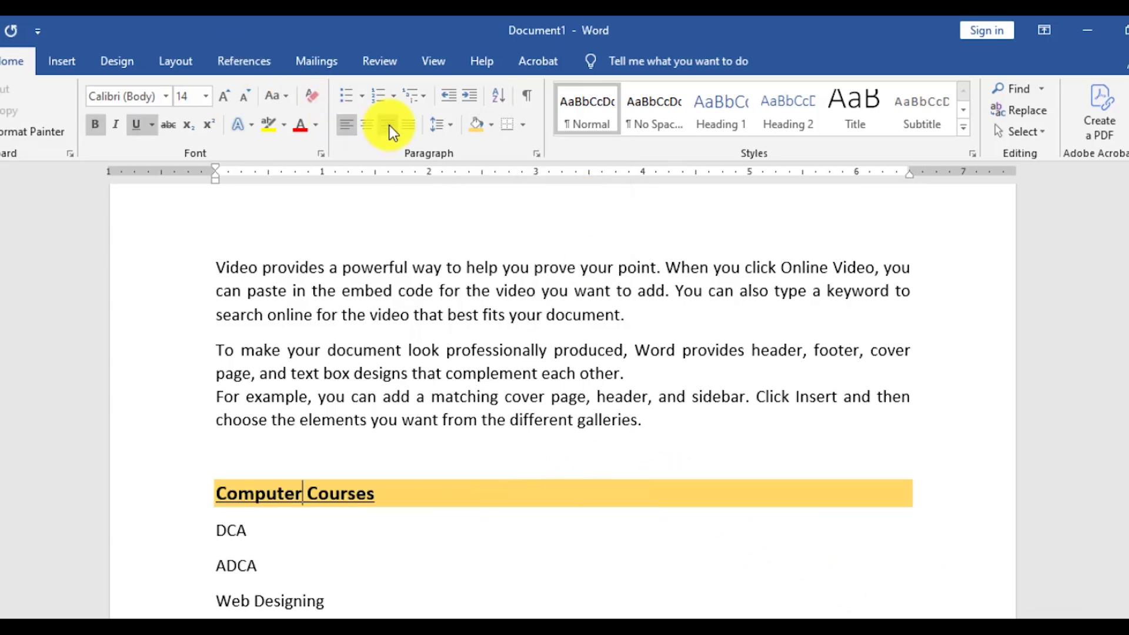
pyautogui.click(388, 124)
pyautogui.click(346, 125)
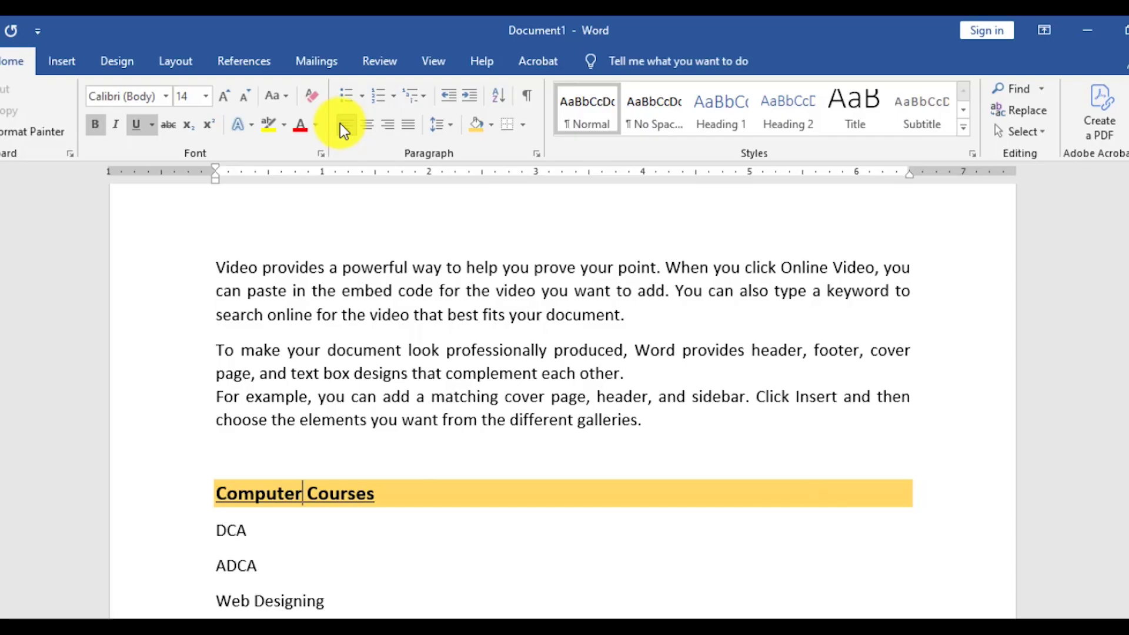
pyautogui.click(491, 124)
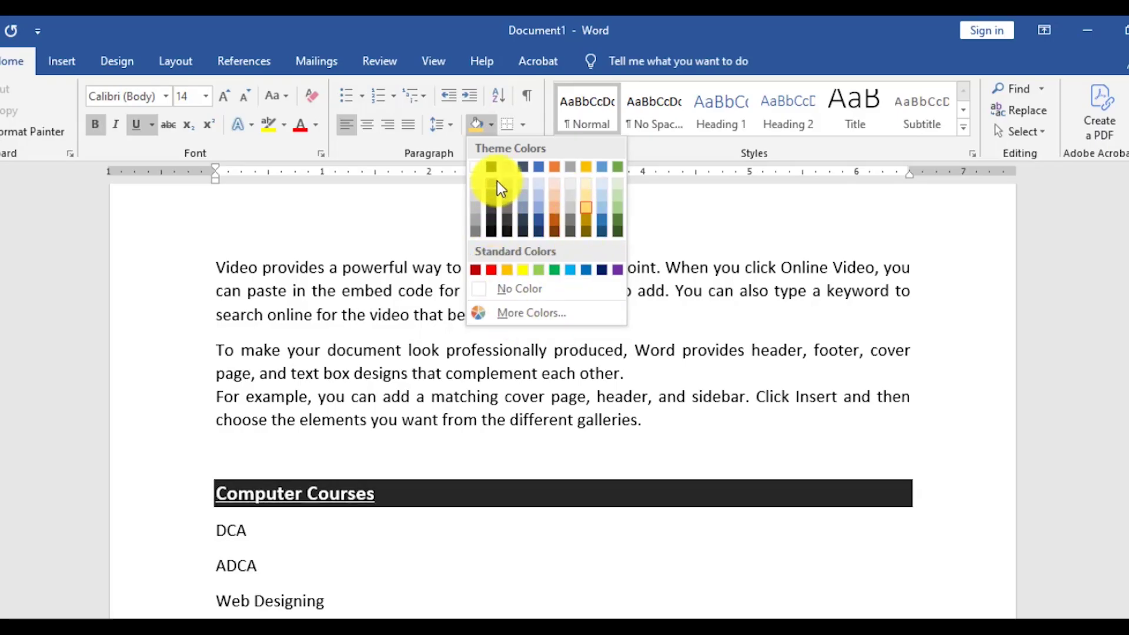
pyautogui.click(490, 124)
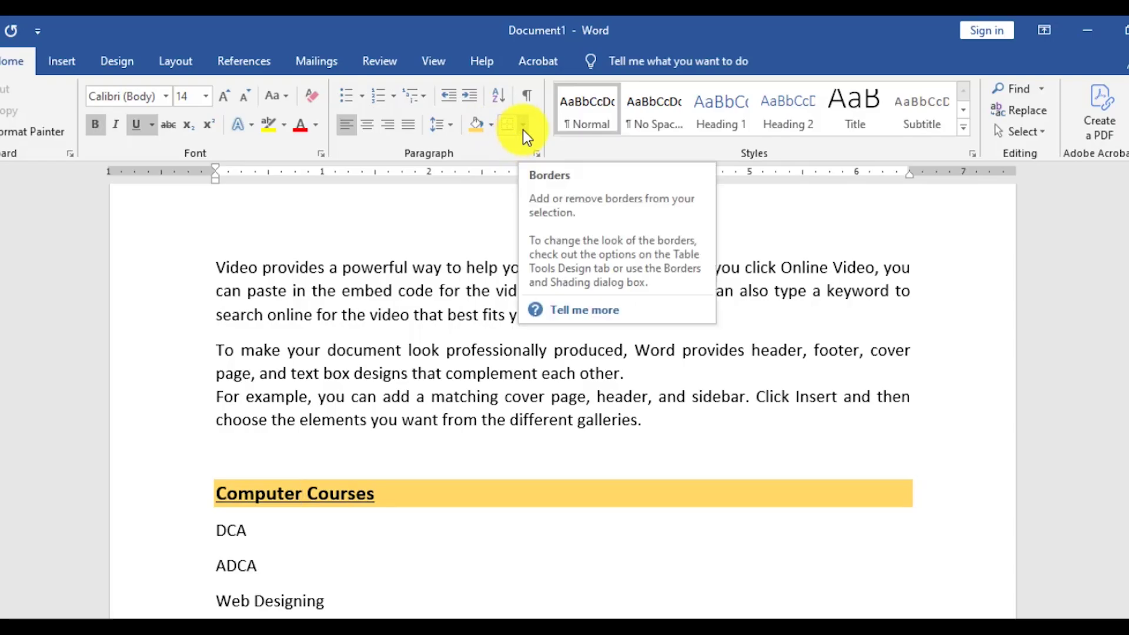
# - Add a bottom border to the three body paragraphs above the "Computer Courses" heading
pyautogui.click(283, 403)
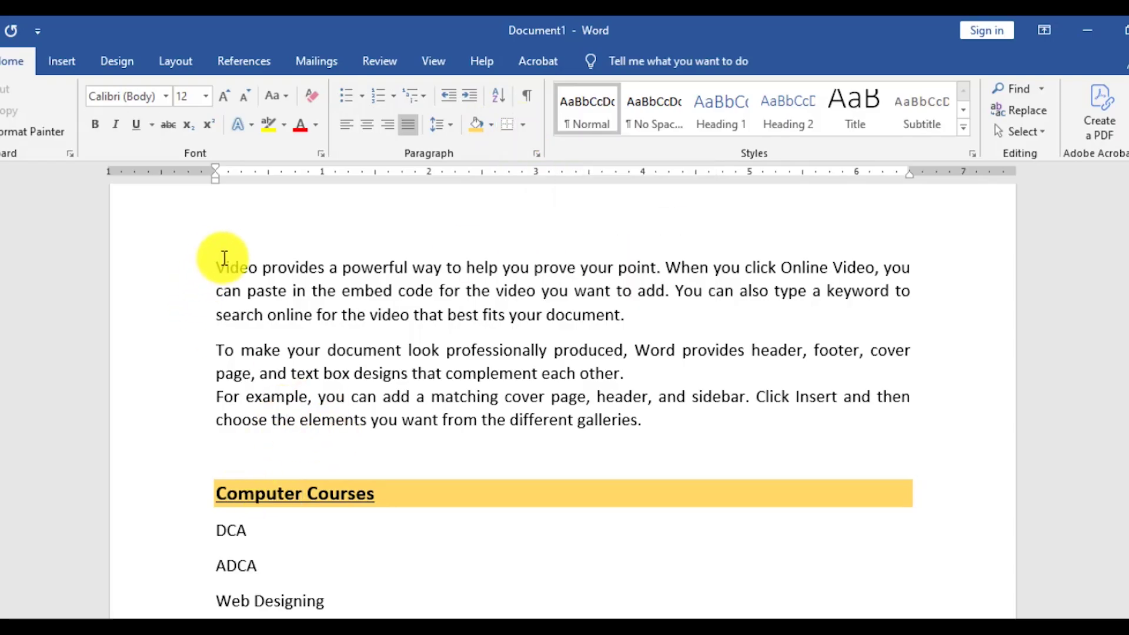
pyautogui.moveTo(224, 258)
pyautogui.mouseDown()
pyautogui.moveTo(619, 378)
pyautogui.moveTo(650, 423)
pyautogui.mouseUp()
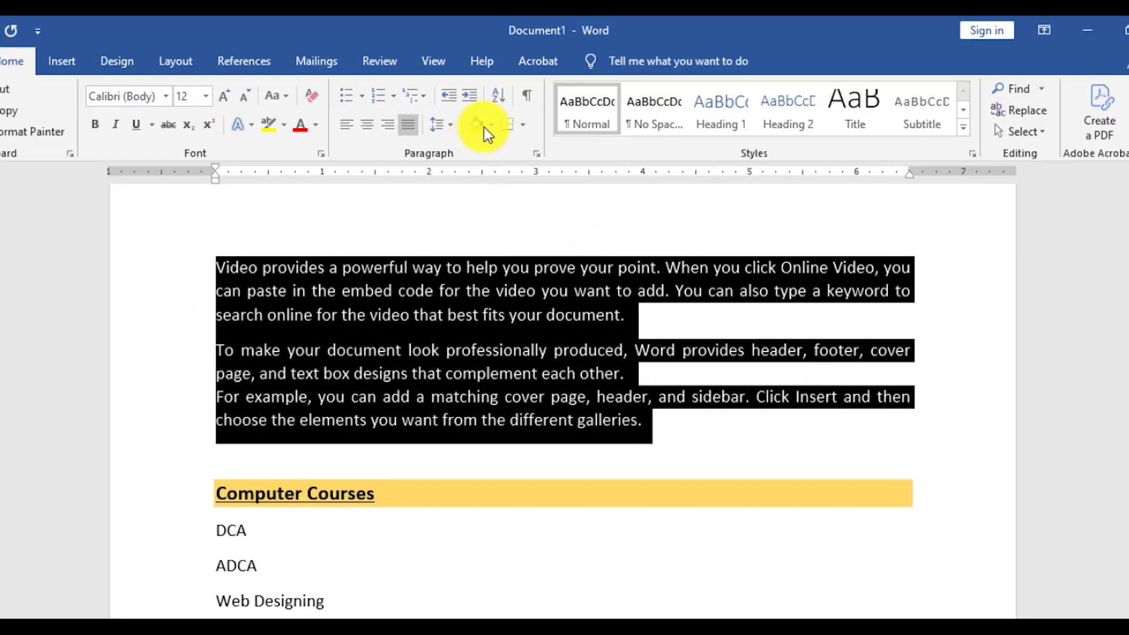
pyautogui.click(521, 126)
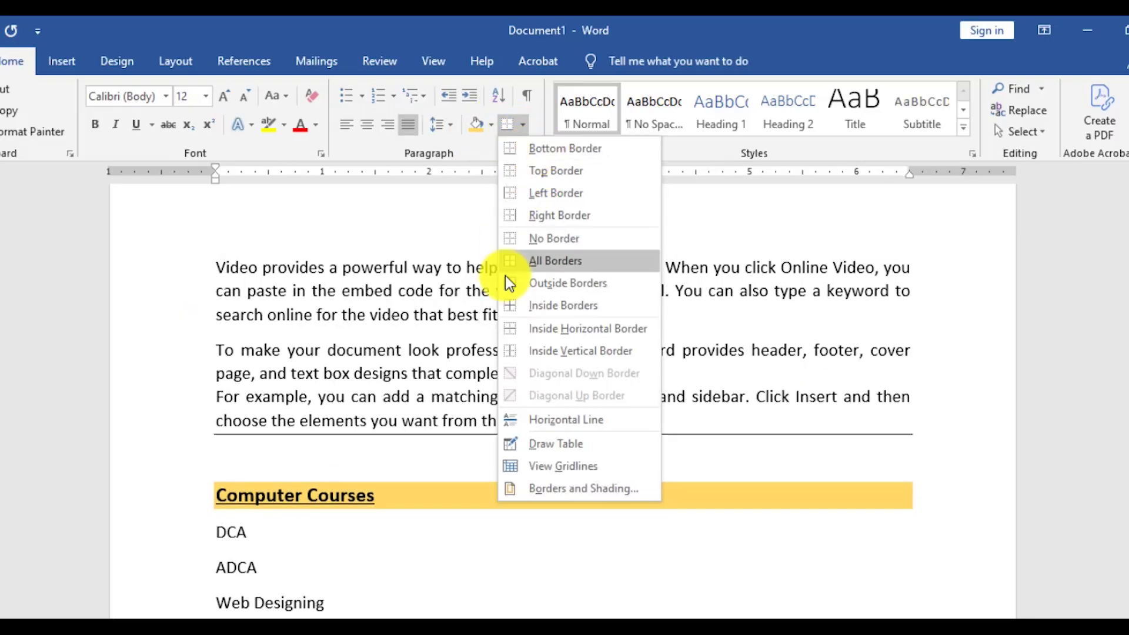
pyautogui.click(572, 151)
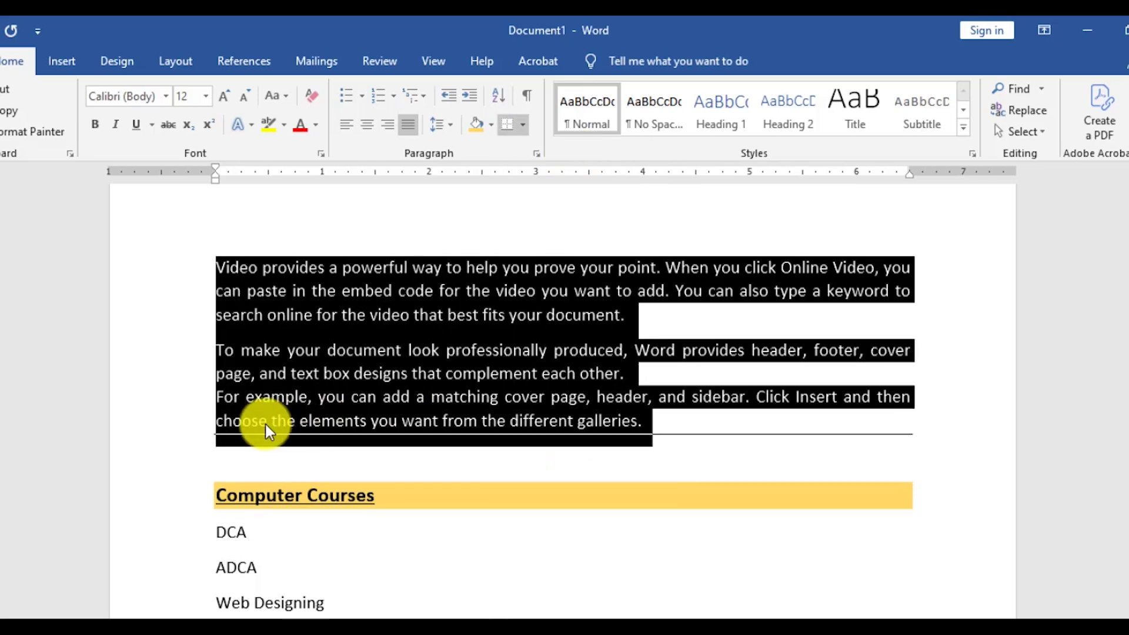
pyautogui.click(238, 440)
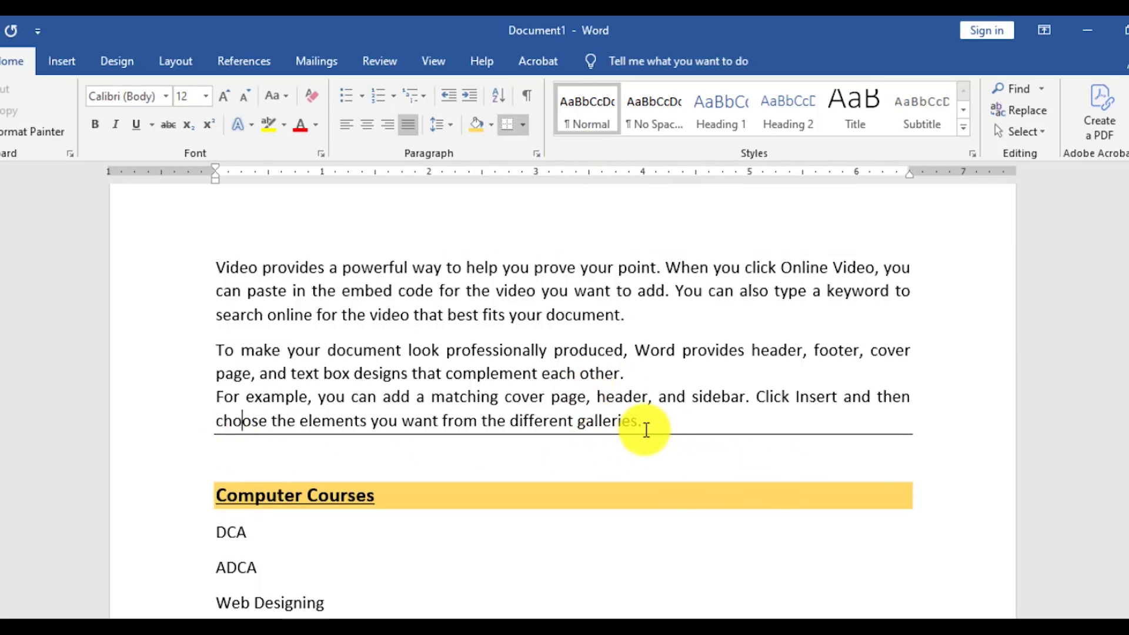
# - Remove all borders from the three body paragraphs above the "Computer Courses" heading
pyautogui.moveTo(620, 418); pyautogui.dragTo(365, 233)
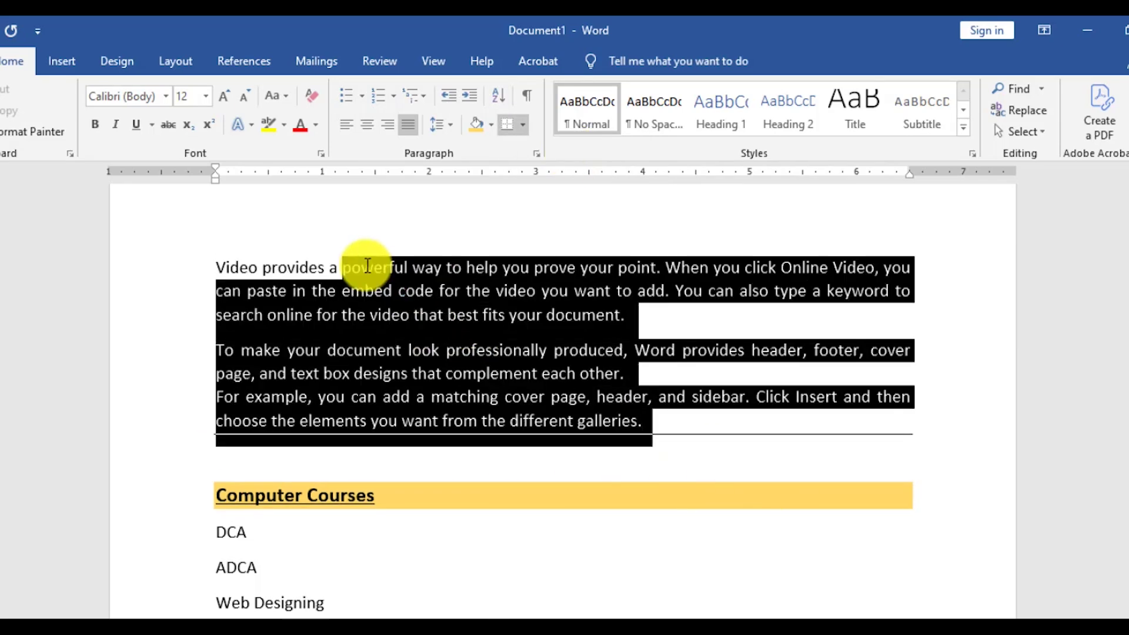
pyautogui.click(521, 124)
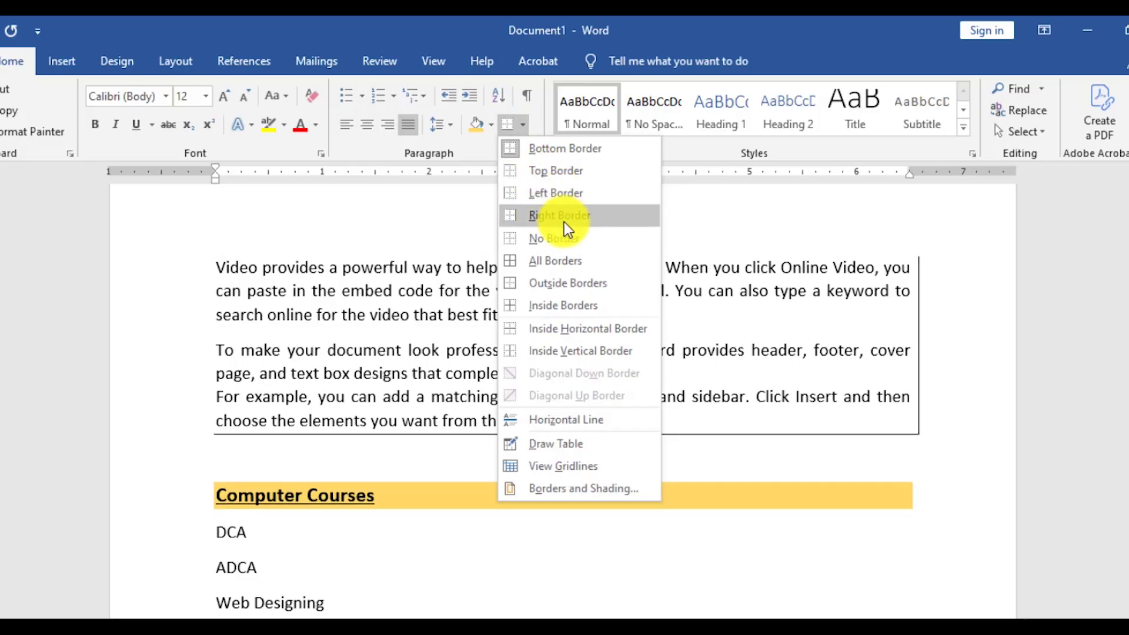
pyautogui.click(569, 241)
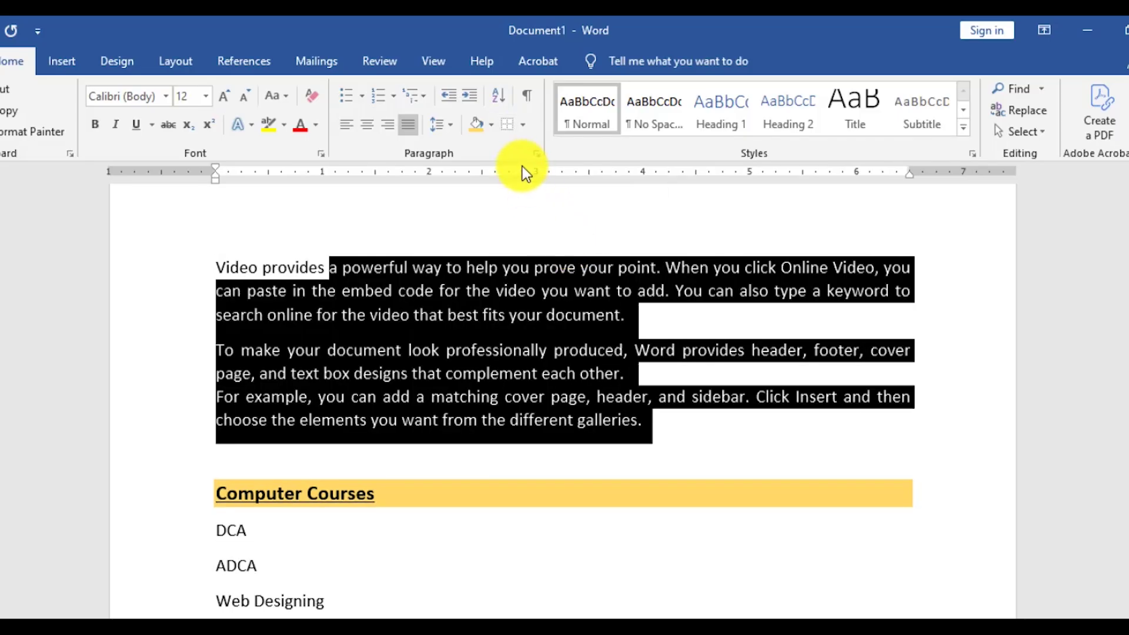
# - Apply outside borders around the three body paragraphs and add dividing lines between them with the All Borders option
pyautogui.click(528, 127)
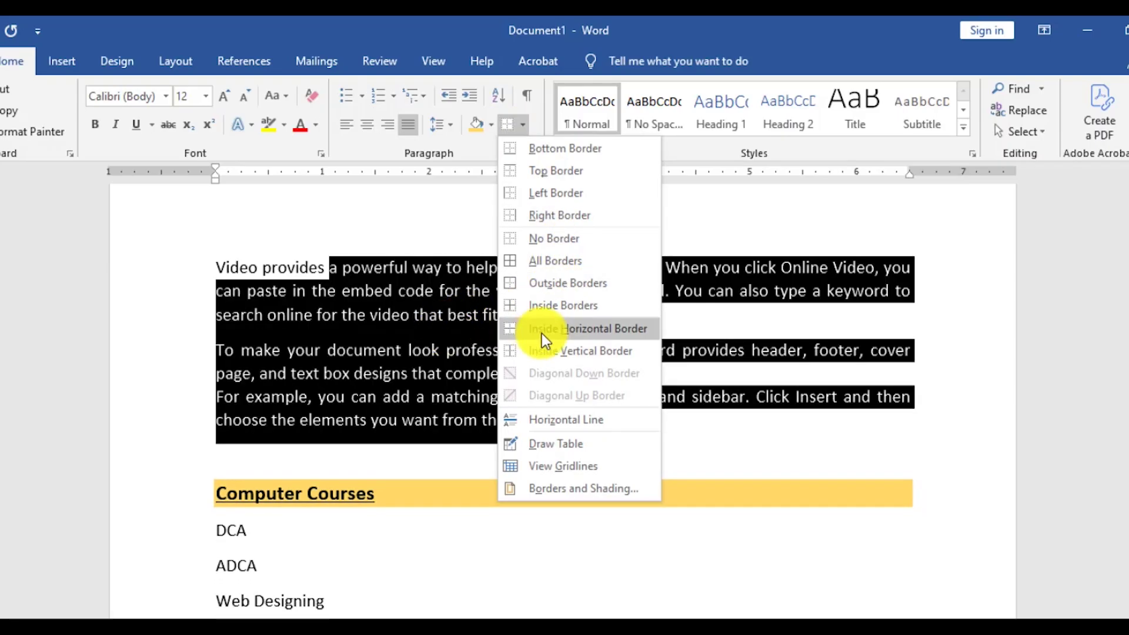
pyautogui.click(555, 285)
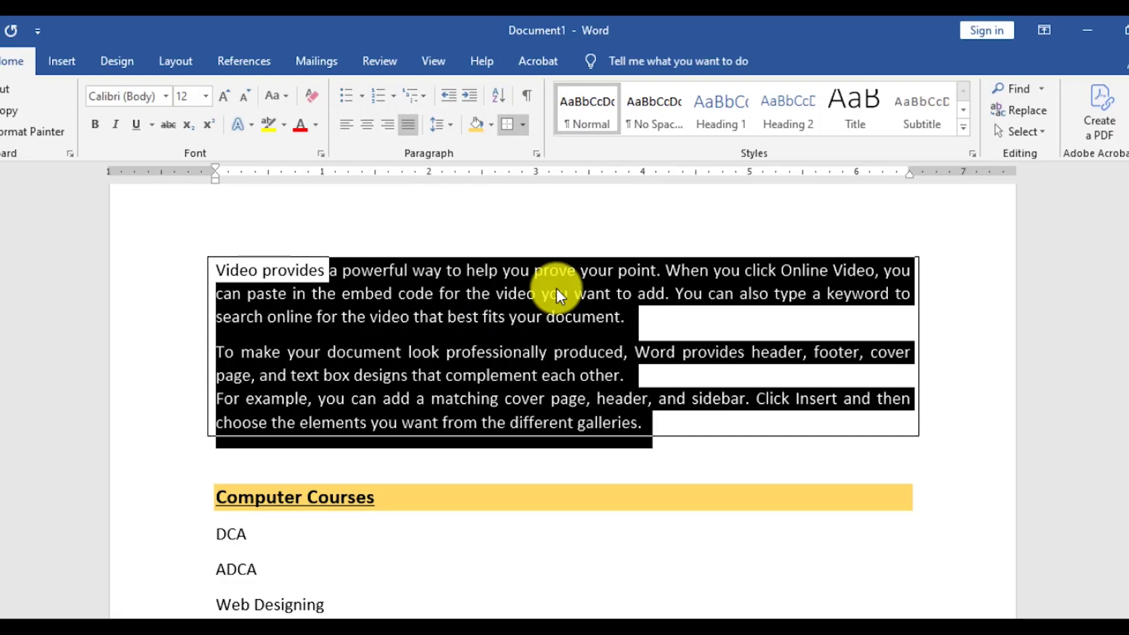
pyautogui.click(344, 343)
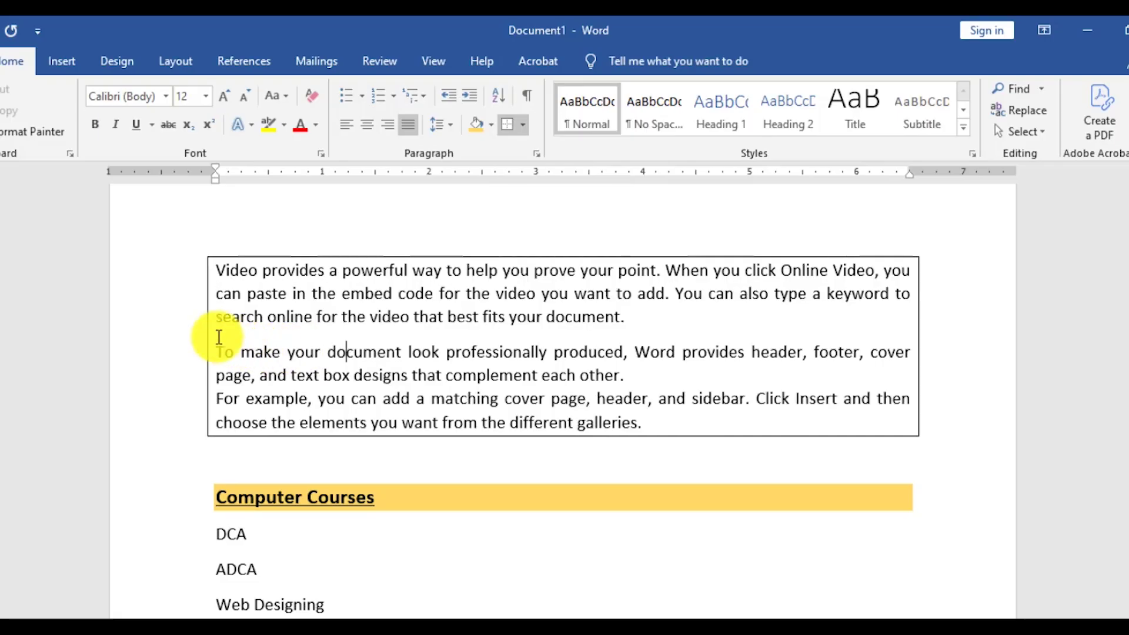
pyautogui.click(523, 126)
pyautogui.click(549, 261)
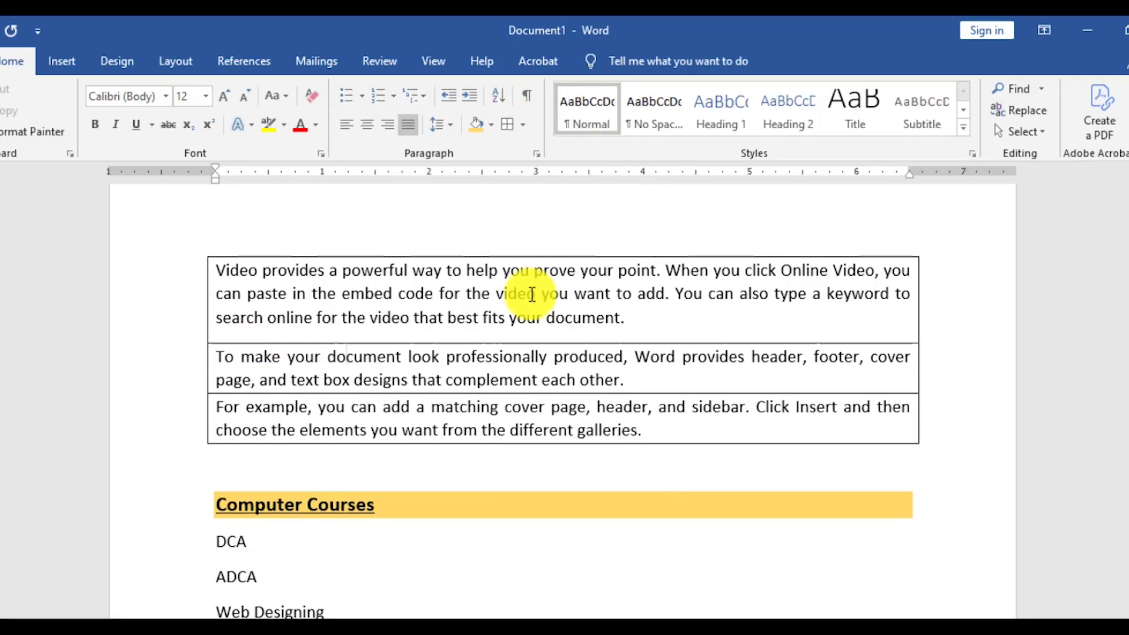
pyautogui.click(521, 125)
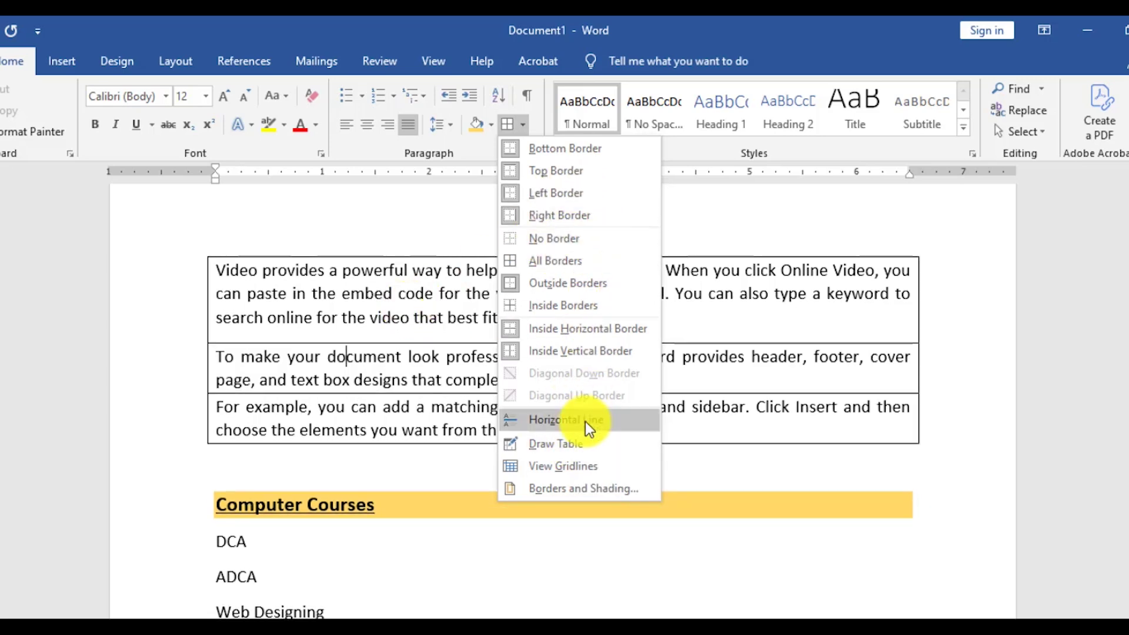
pyautogui.click(581, 495)
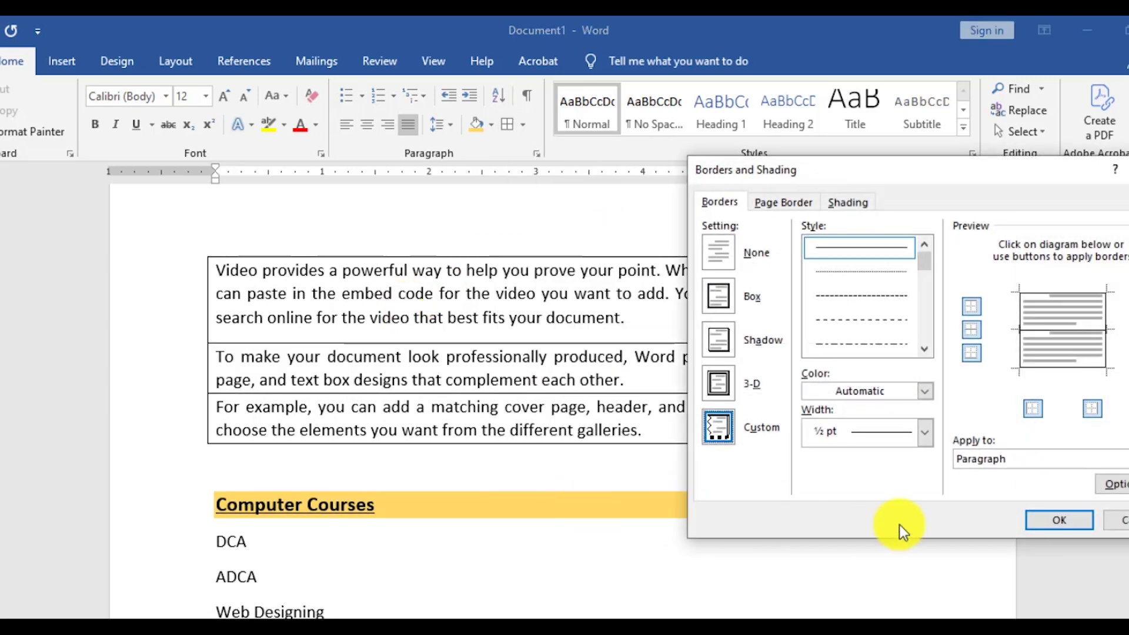
pyautogui.click(863, 272)
pyautogui.click(861, 293)
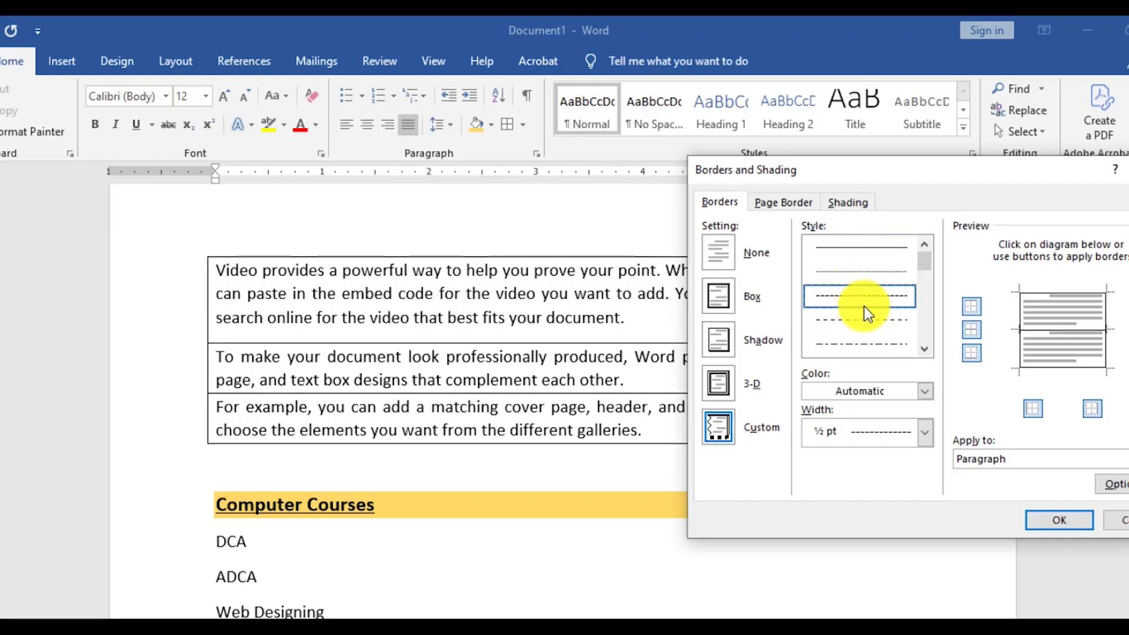
pyautogui.click(924, 390)
pyautogui.click(929, 389)
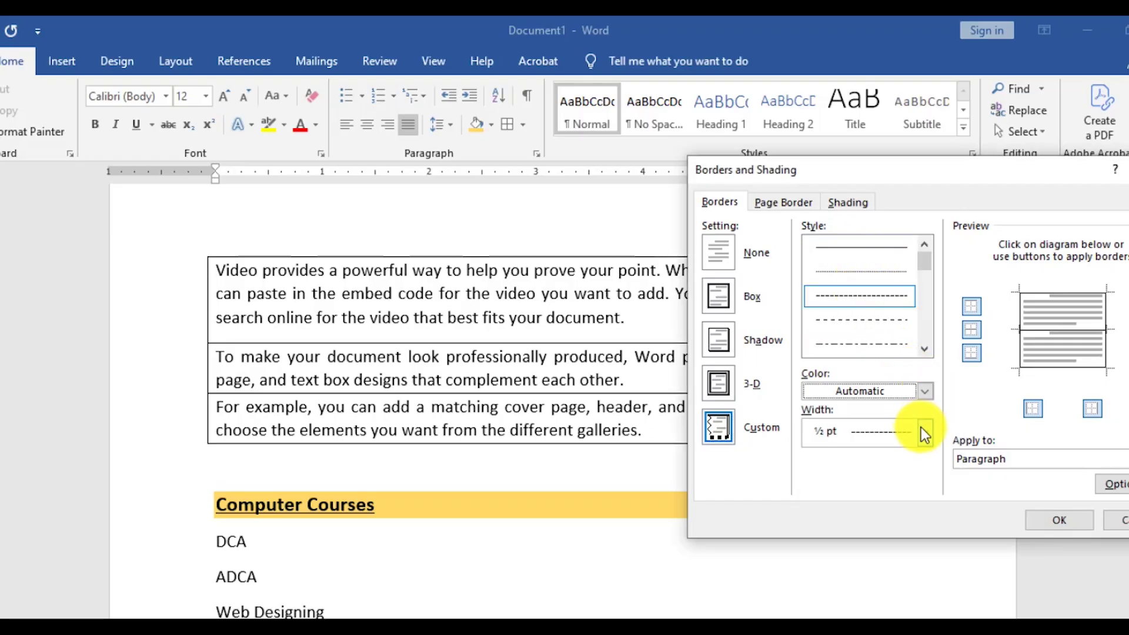
pyautogui.click(1113, 520)
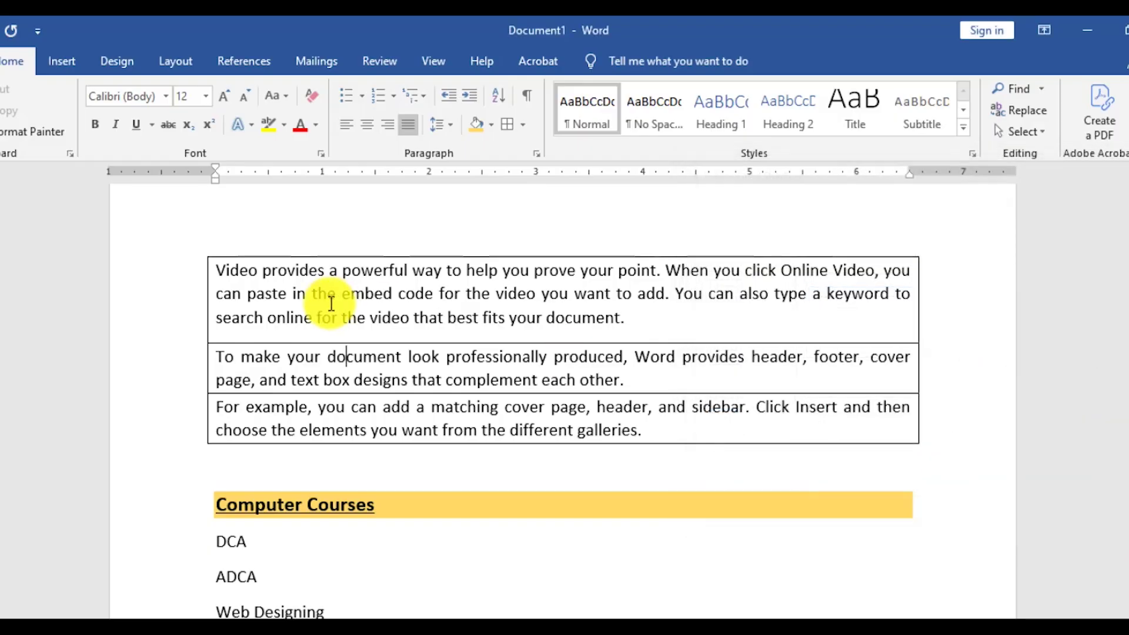
# - Choose a dashed, green, 1½ pt line as the custom border format for the three body paragraphs
pyautogui.moveTo(218, 269); pyautogui.dragTo(641, 430)
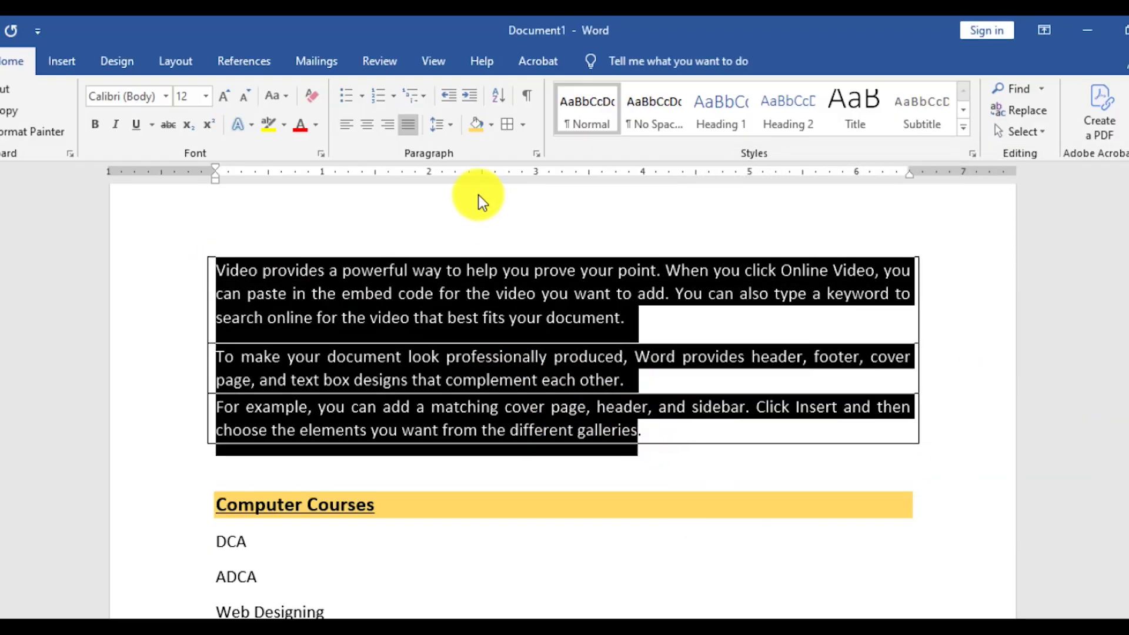
pyautogui.click(523, 125)
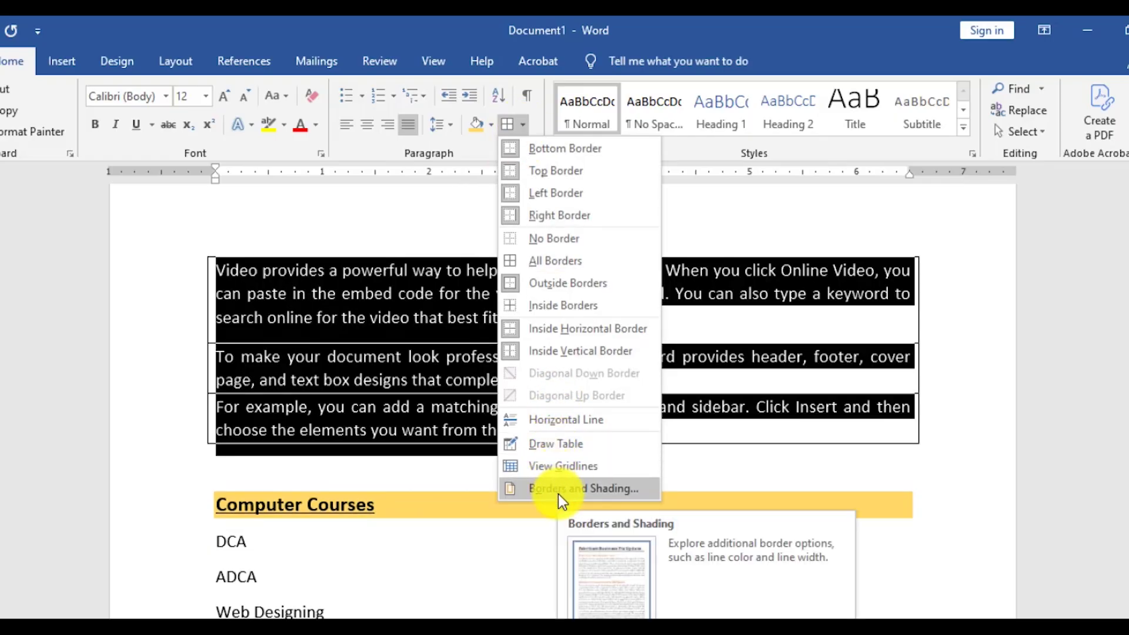
pyautogui.click(559, 490)
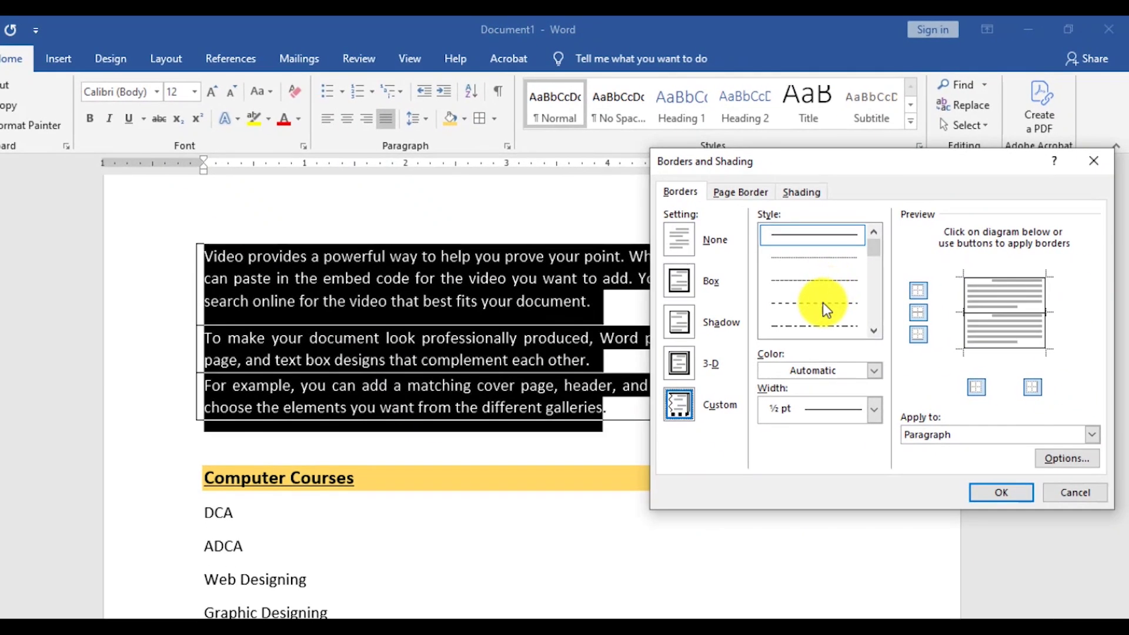
pyautogui.click(827, 305)
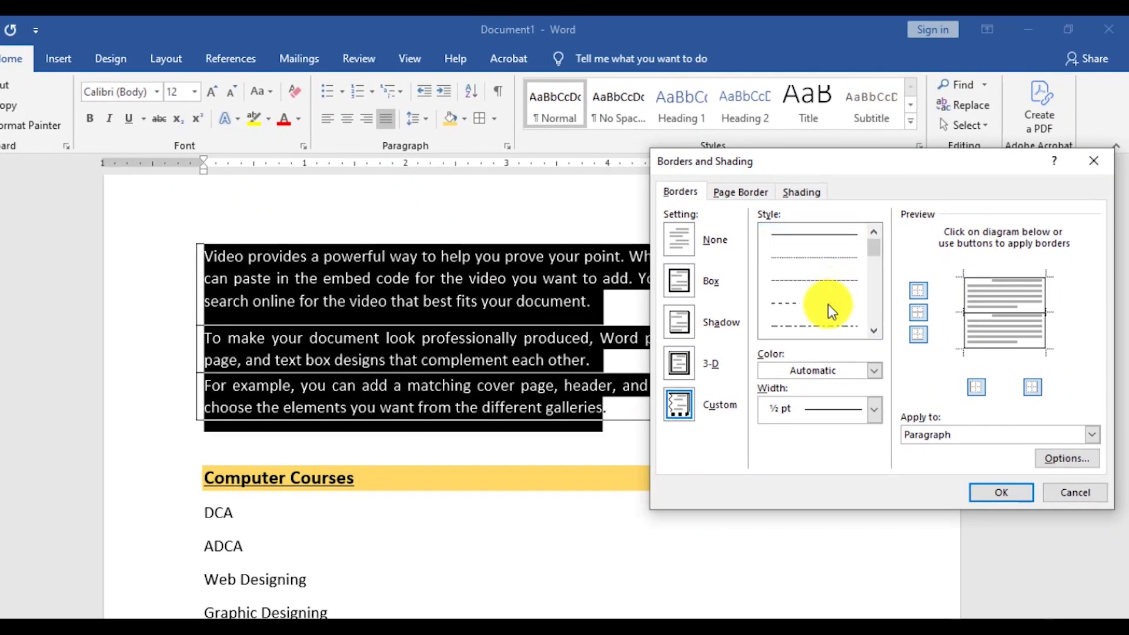
pyautogui.click(876, 371)
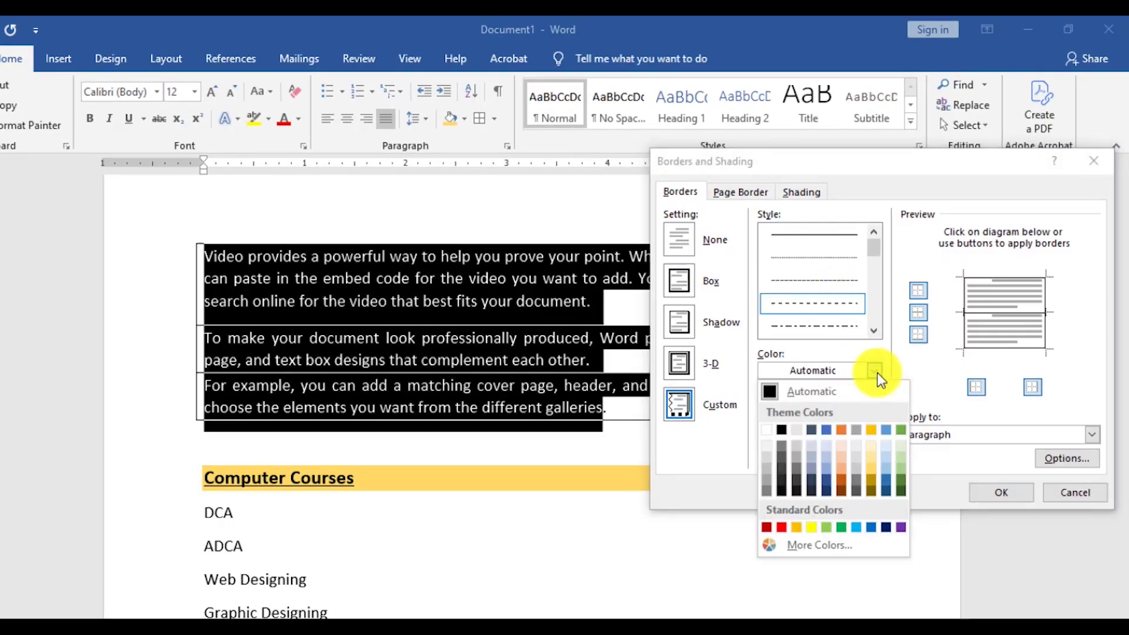
pyautogui.click(840, 526)
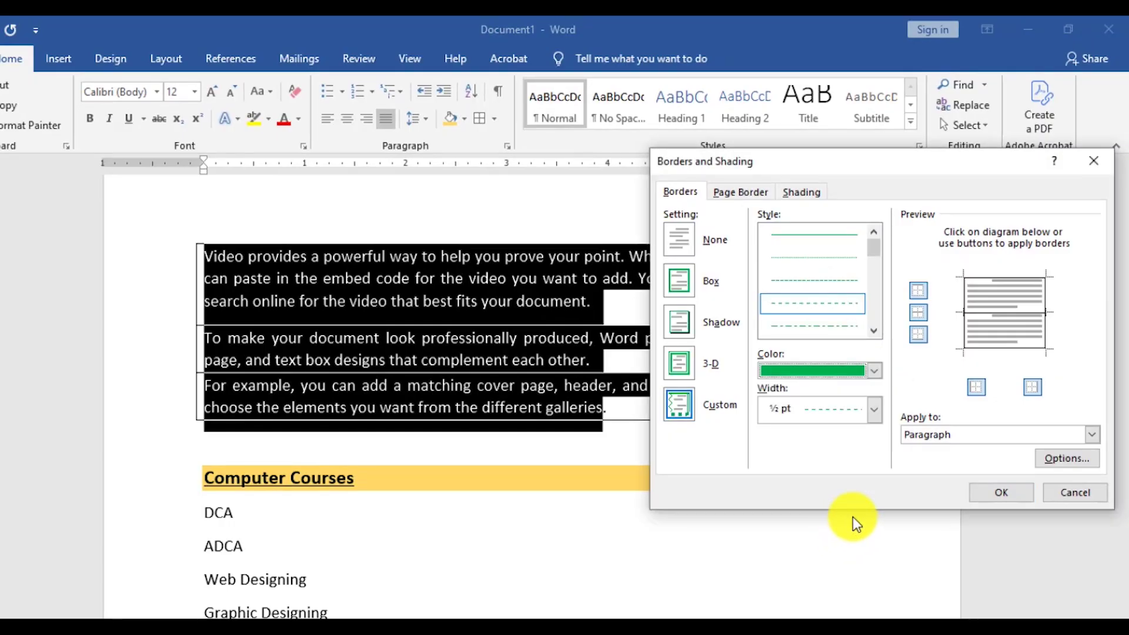
pyautogui.click(876, 412)
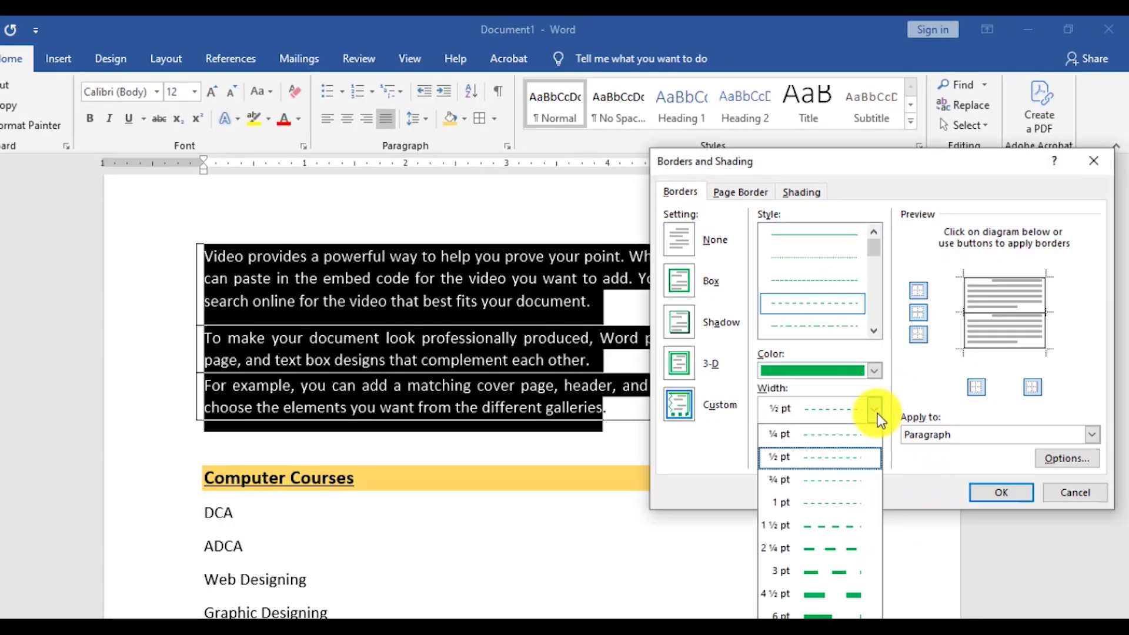
pyautogui.click(831, 523)
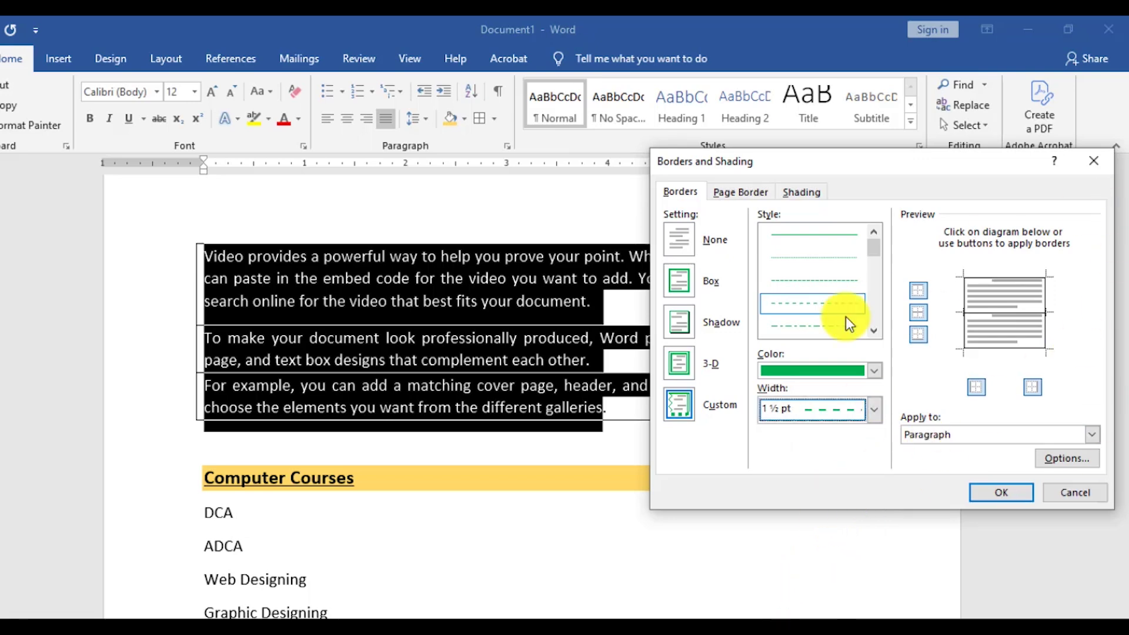
# - Clear the existing top, inner, bottom, left and right borders in the border preview
pyautogui.click(922, 296)
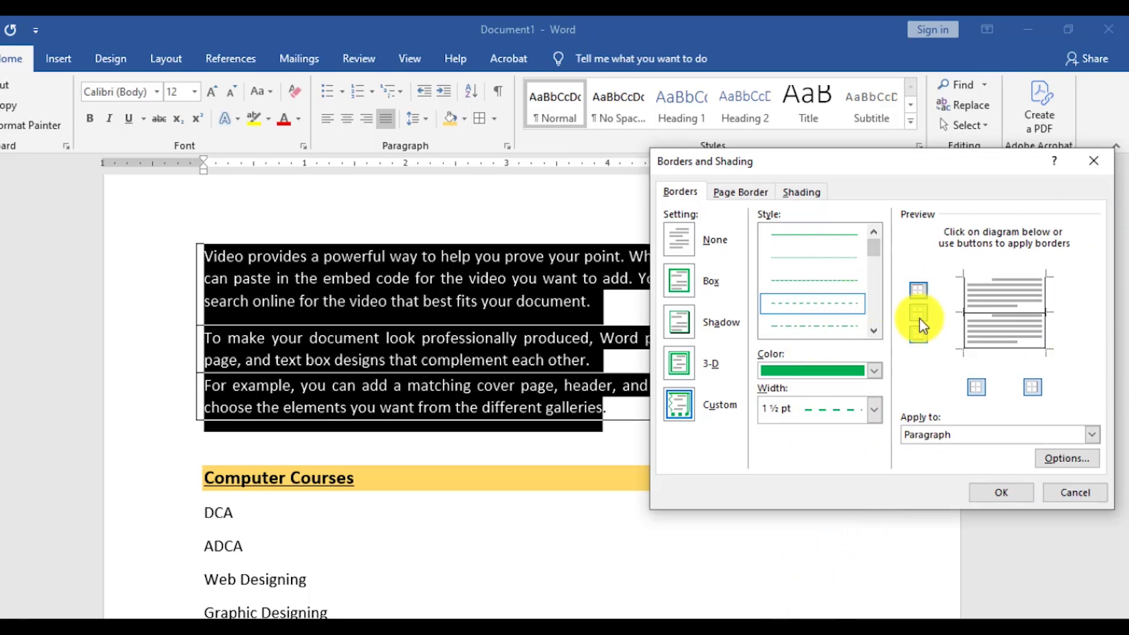
pyautogui.click(919, 317)
pyautogui.click(913, 335)
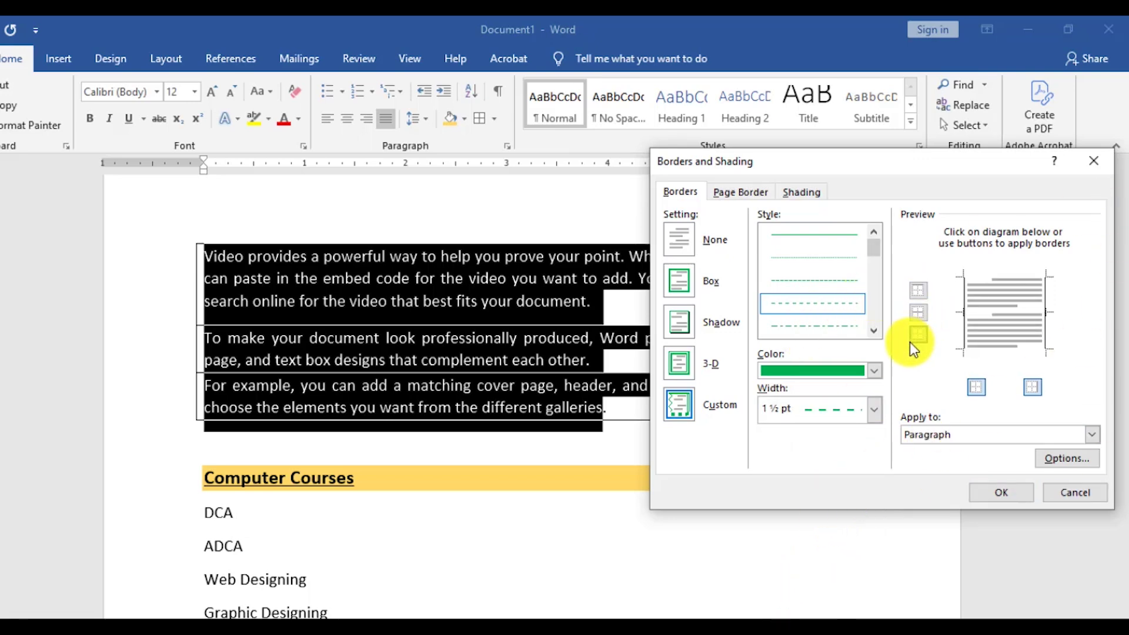
pyautogui.click(978, 387)
pyautogui.click(1035, 395)
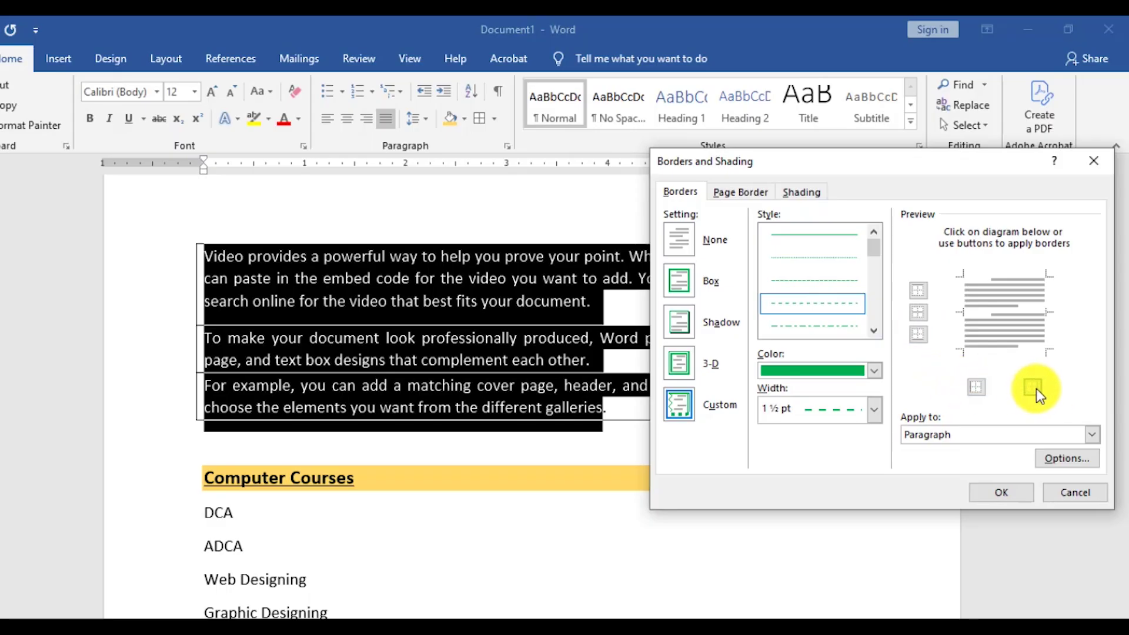
# - Apply the green dashed line to all outer edges and the inner dividers of the three paragraphs and confirm the borders
pyautogui.click(1035, 389)
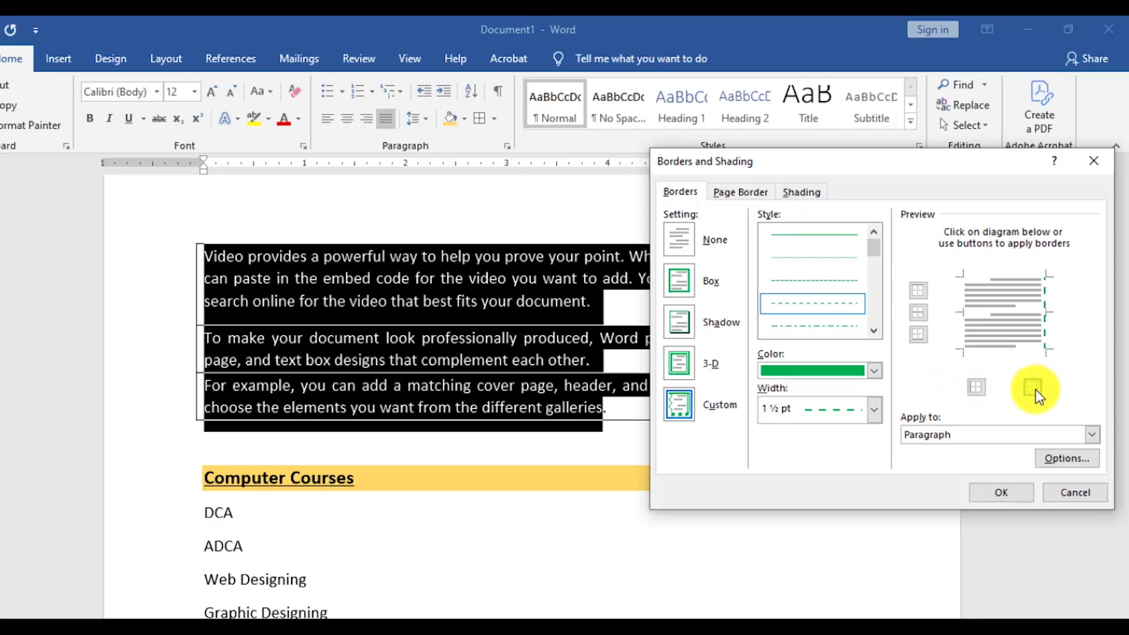
pyautogui.click(975, 388)
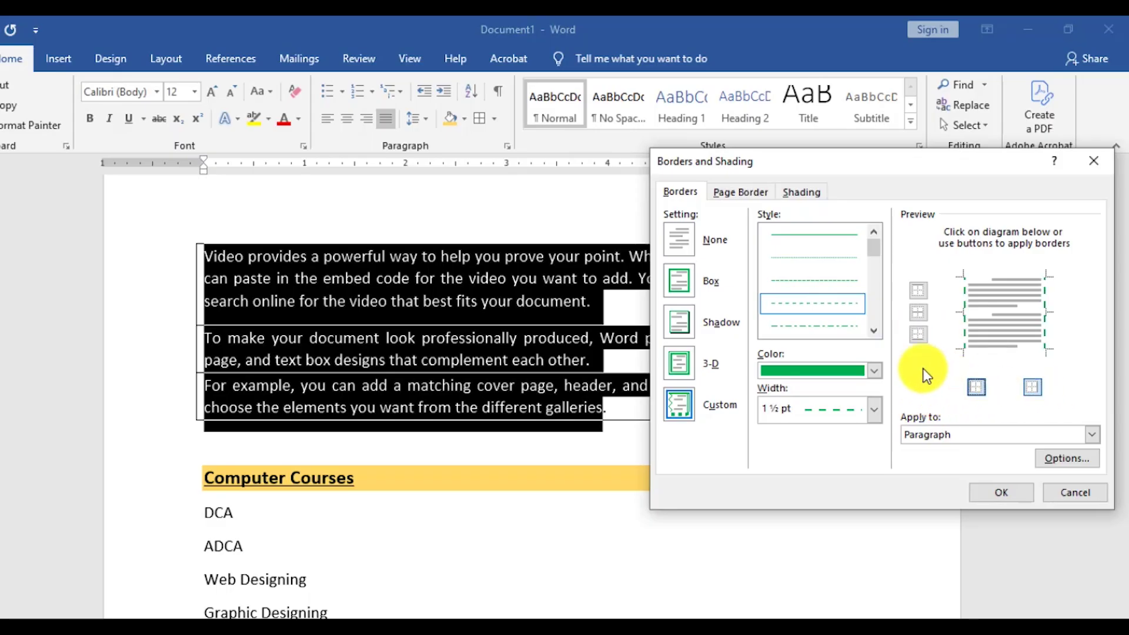
pyautogui.click(912, 311)
pyautogui.click(919, 291)
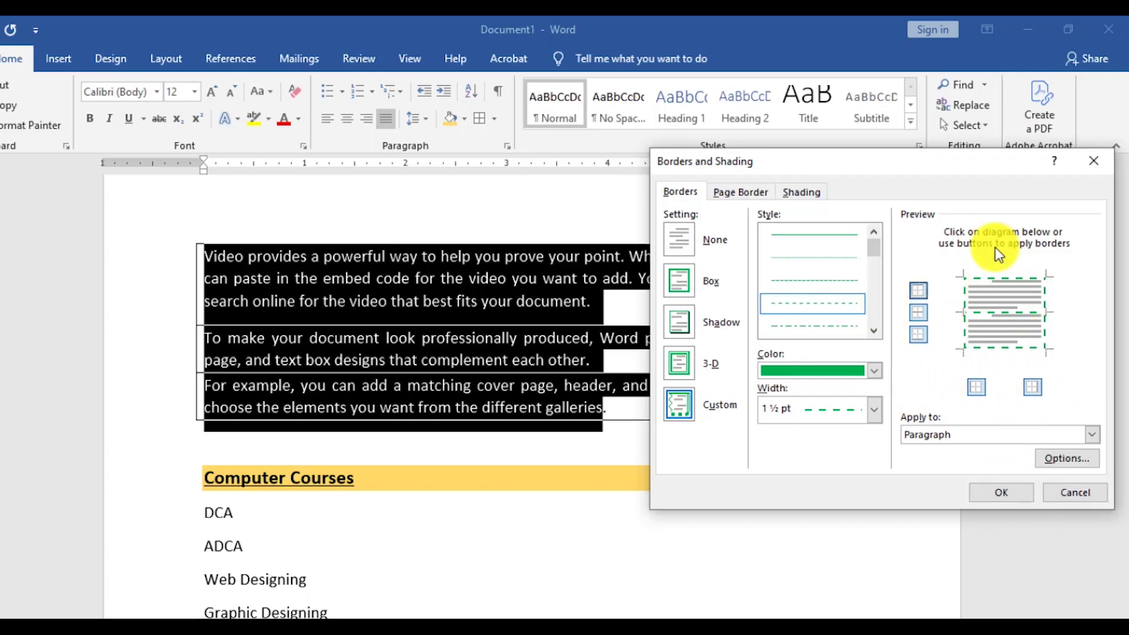
pyautogui.click(998, 497)
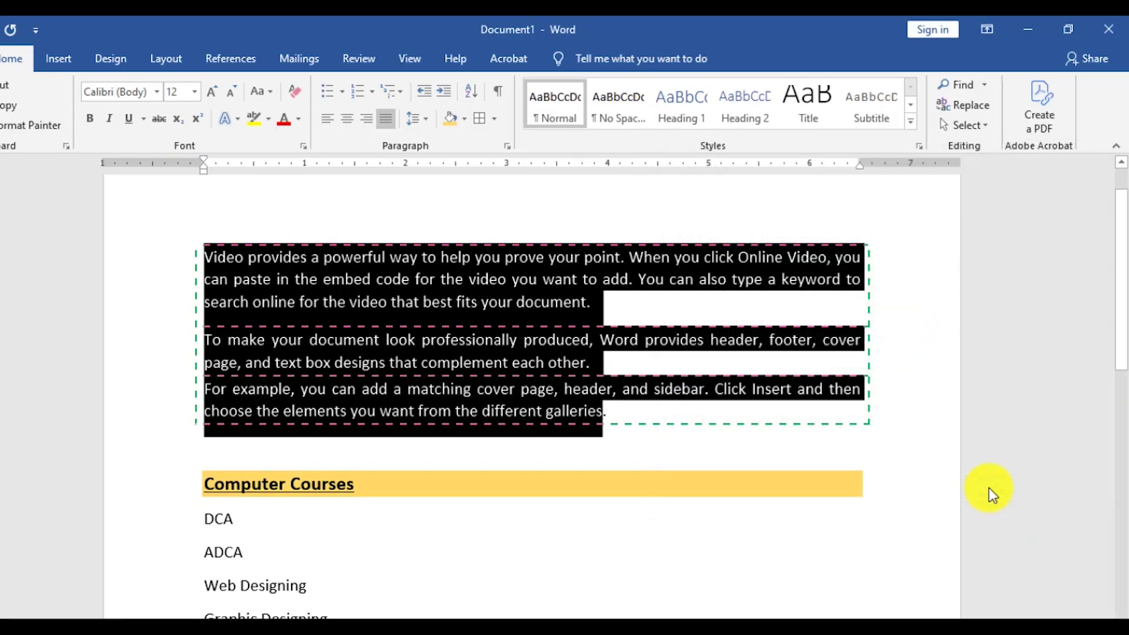
pyautogui.click(723, 360)
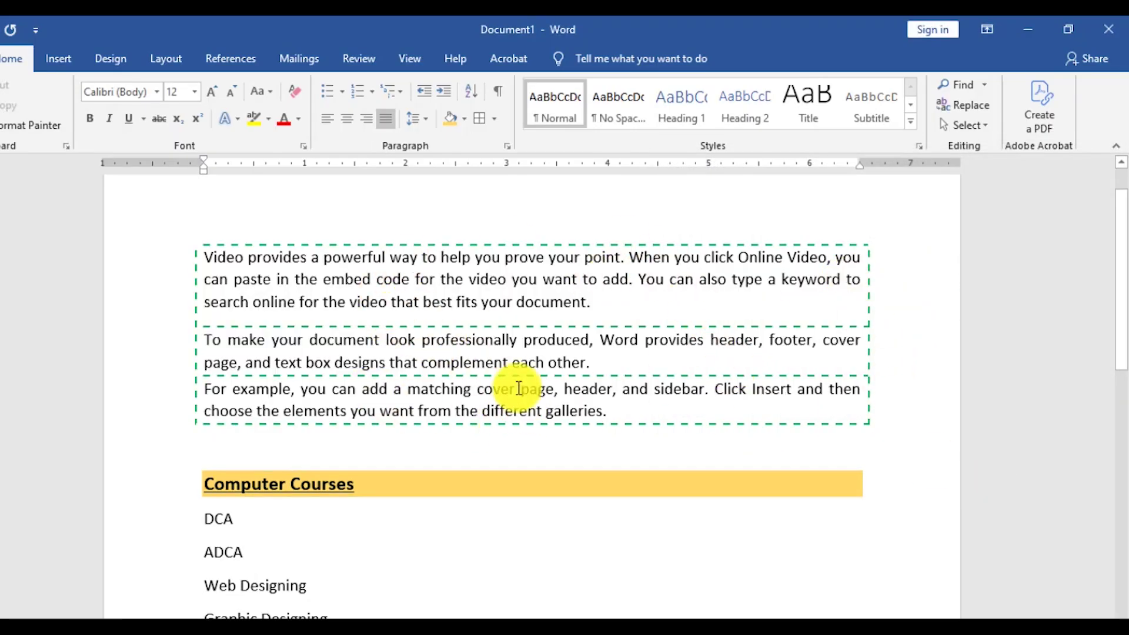
pyautogui.click(495, 120)
pyautogui.click(350, 308)
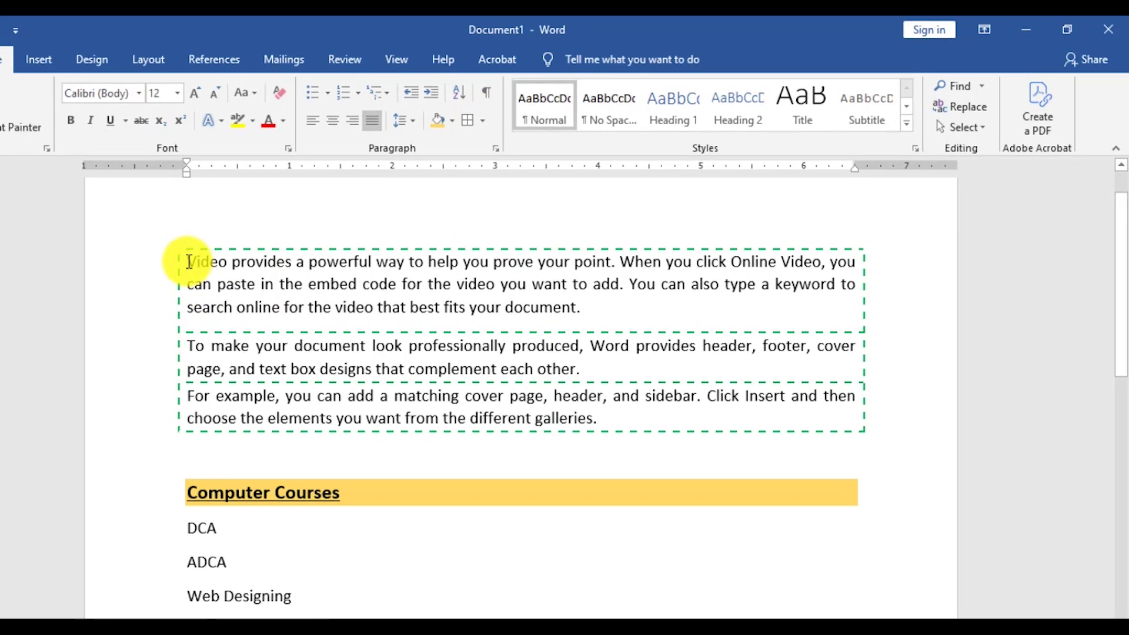
pyautogui.click(482, 121)
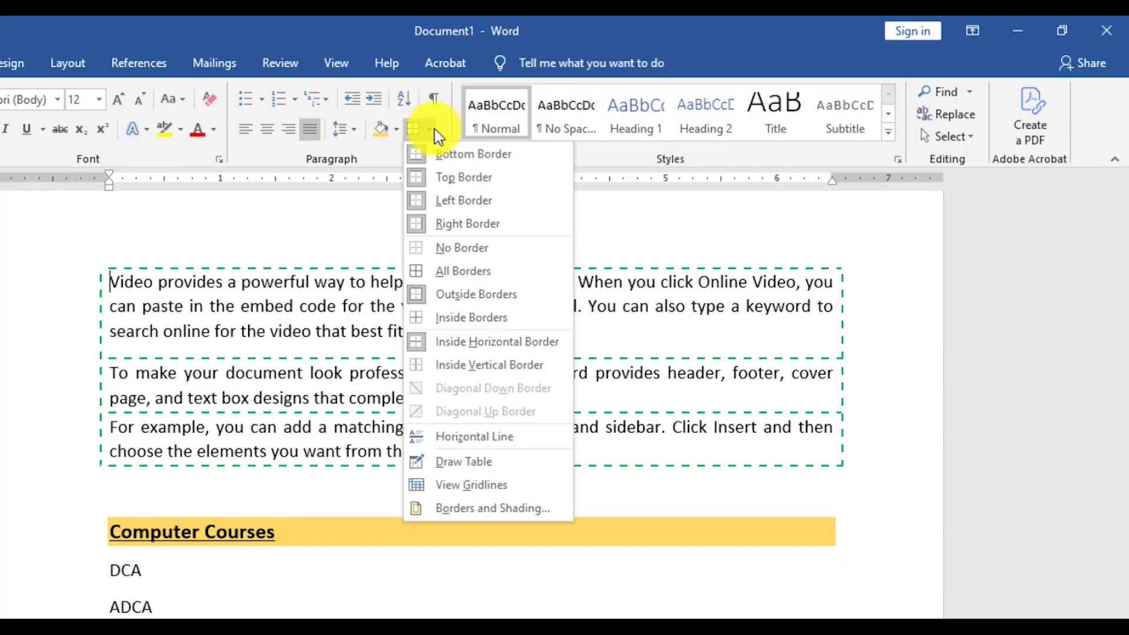
pyautogui.click(435, 130)
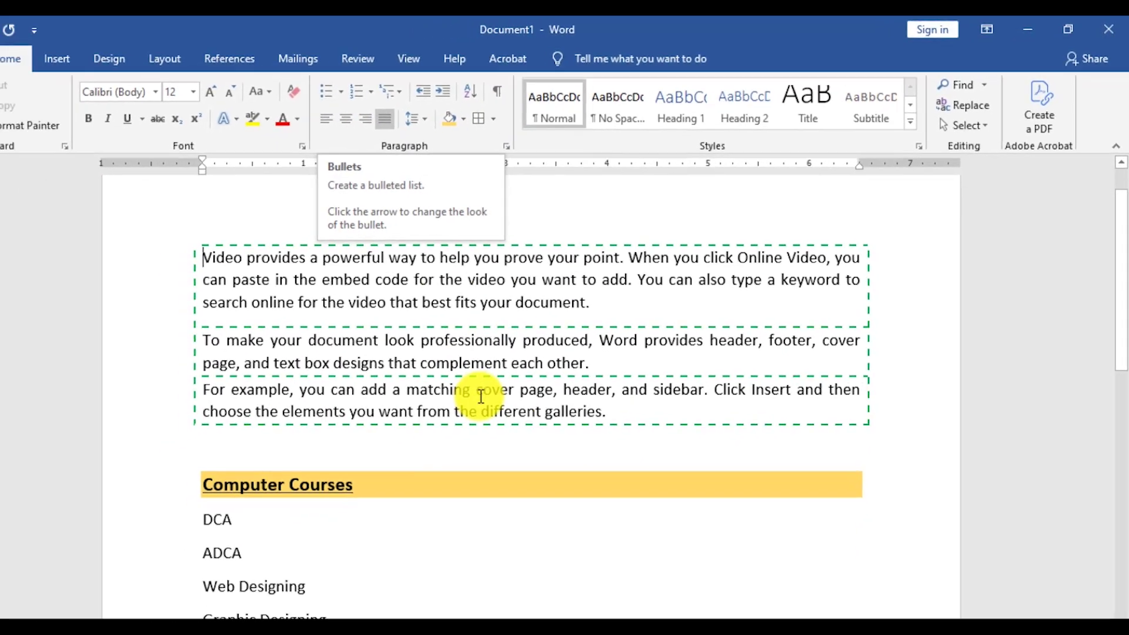
# - Select the five course names under the Computer Courses heading and format them as a list with arrowhead bullets
pyautogui.click(348, 427)
pyautogui.scroll(-2, 364, 435)
pyautogui.scroll(-1, 470, 370)
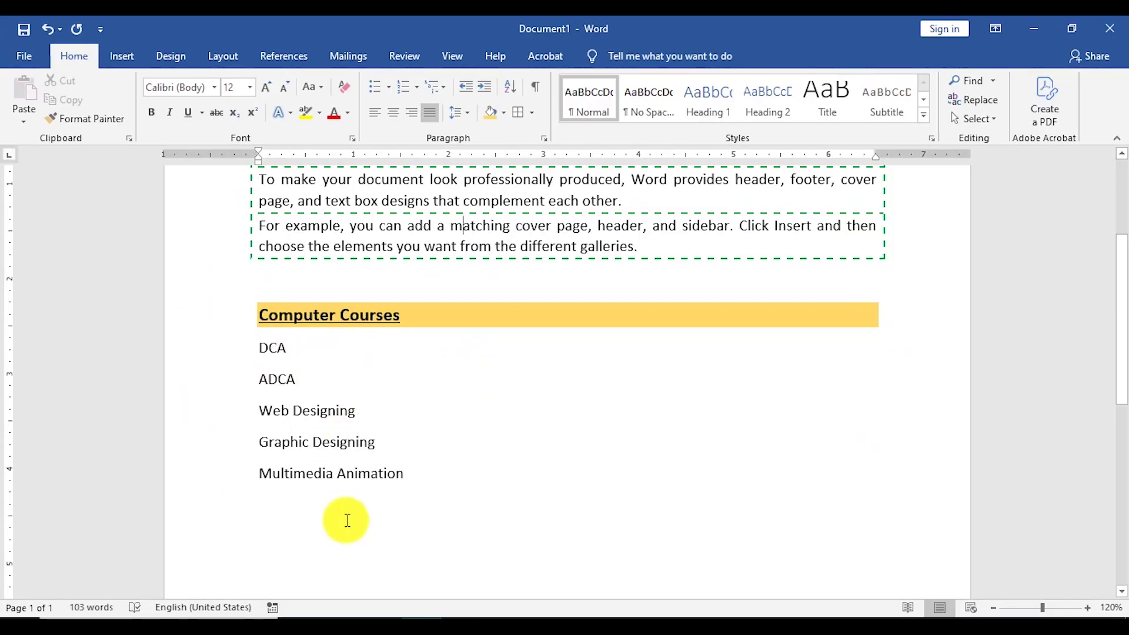
pyautogui.click(394, 485)
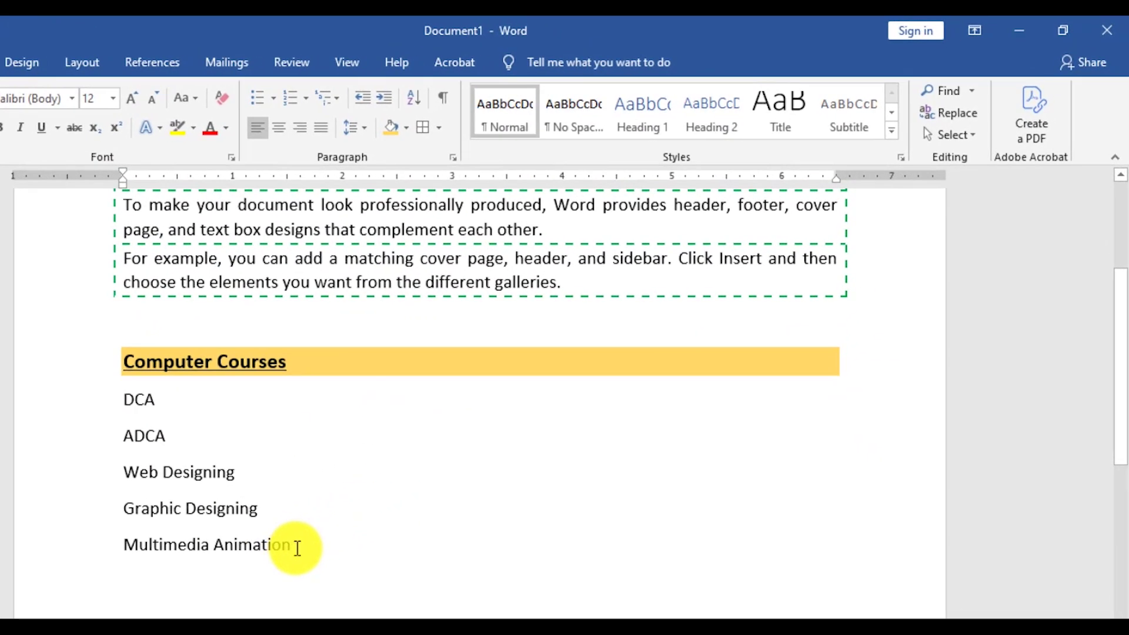
pyautogui.moveTo(301, 544); pyautogui.dragTo(122, 414)
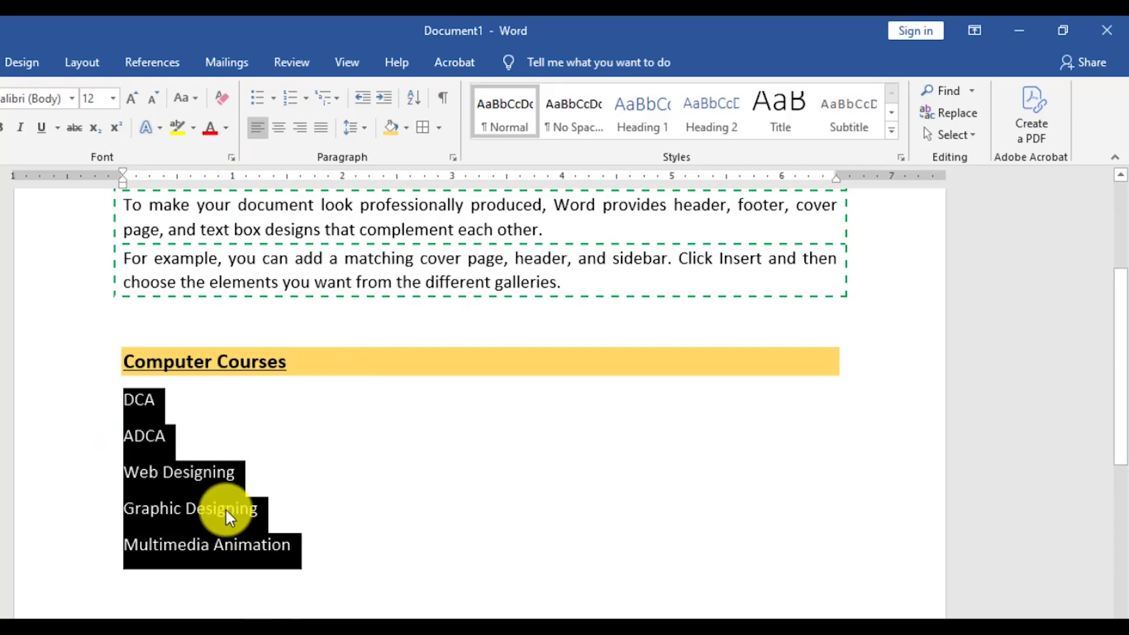
pyautogui.click(277, 98)
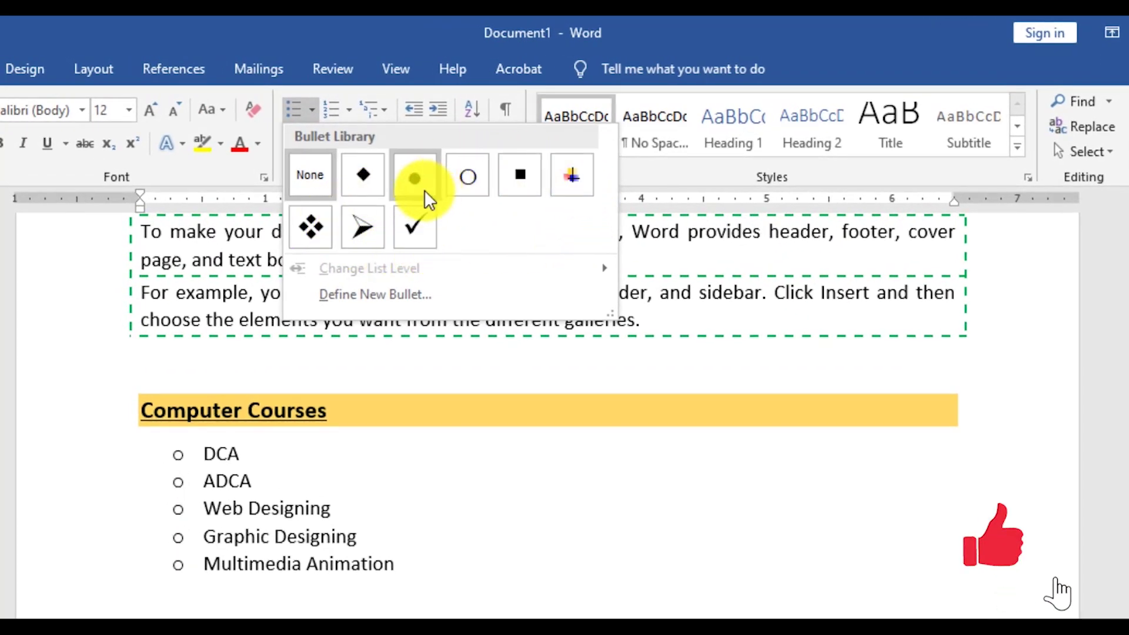
pyautogui.click(358, 238)
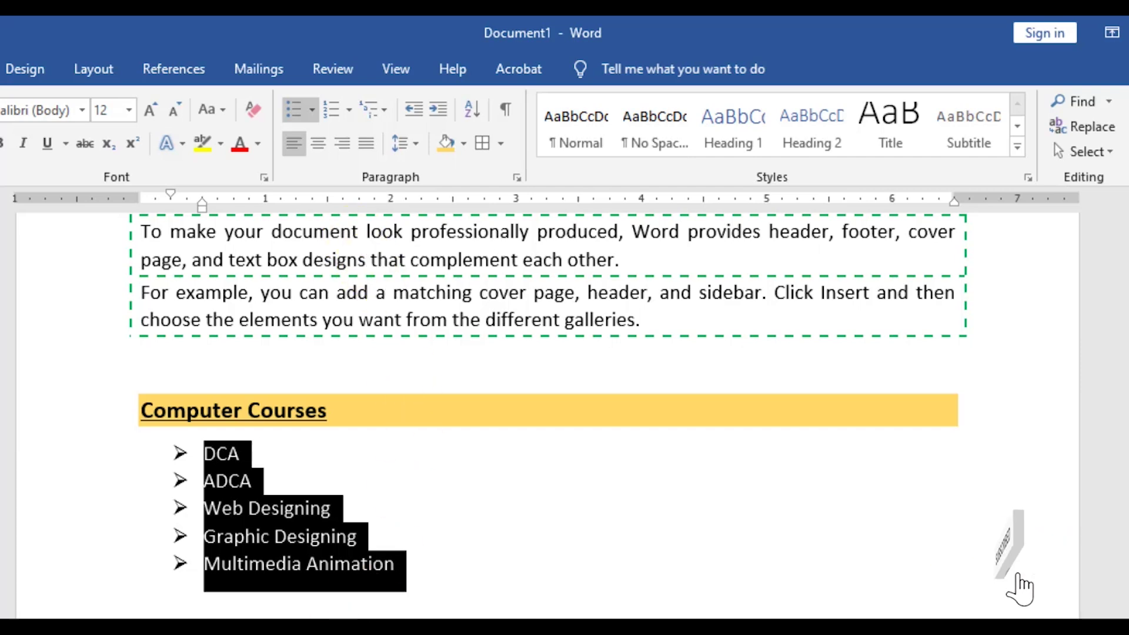
# - Start defining a new bullet for the course list and browse the Wingdings symbols available as its character
pyautogui.click(313, 108)
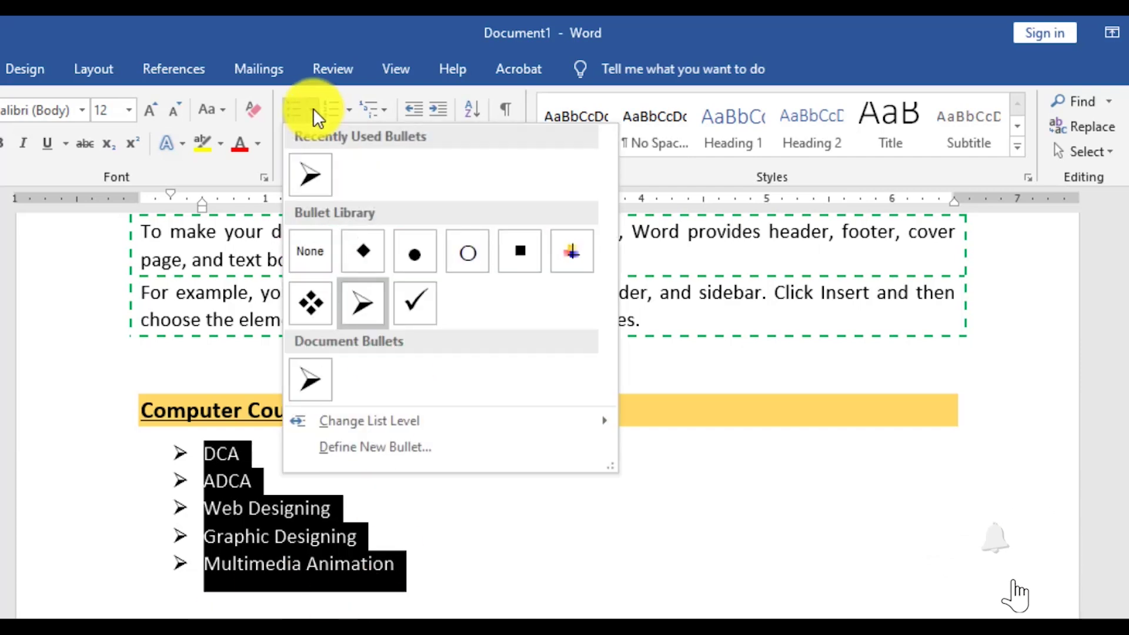
pyautogui.click(361, 453)
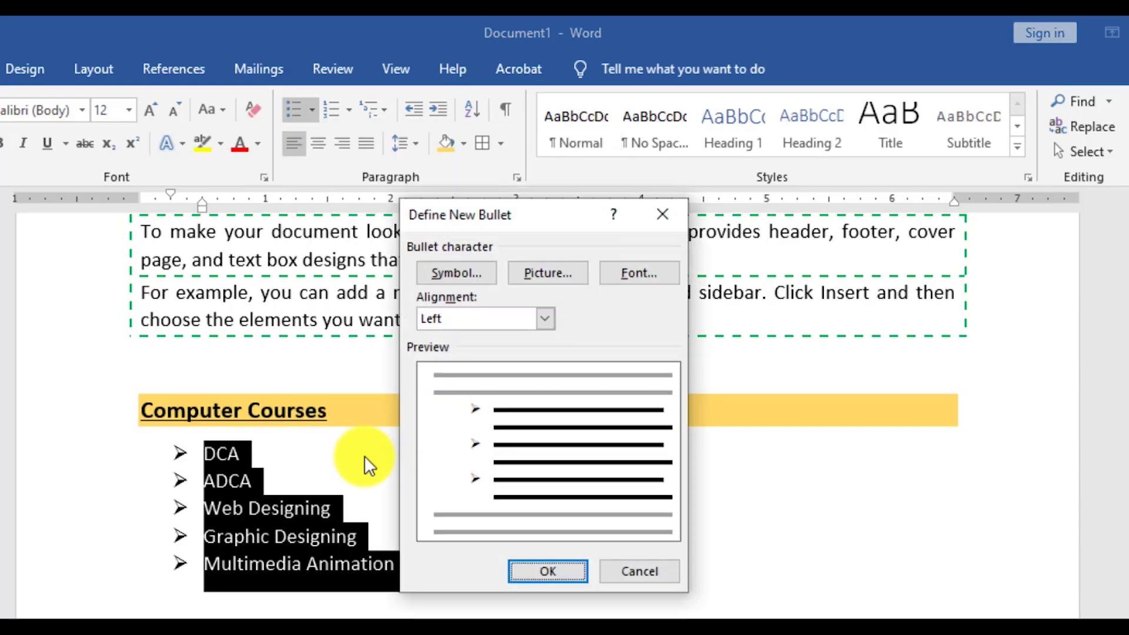
pyautogui.moveTo(546, 217); pyautogui.dragTo(706, 245)
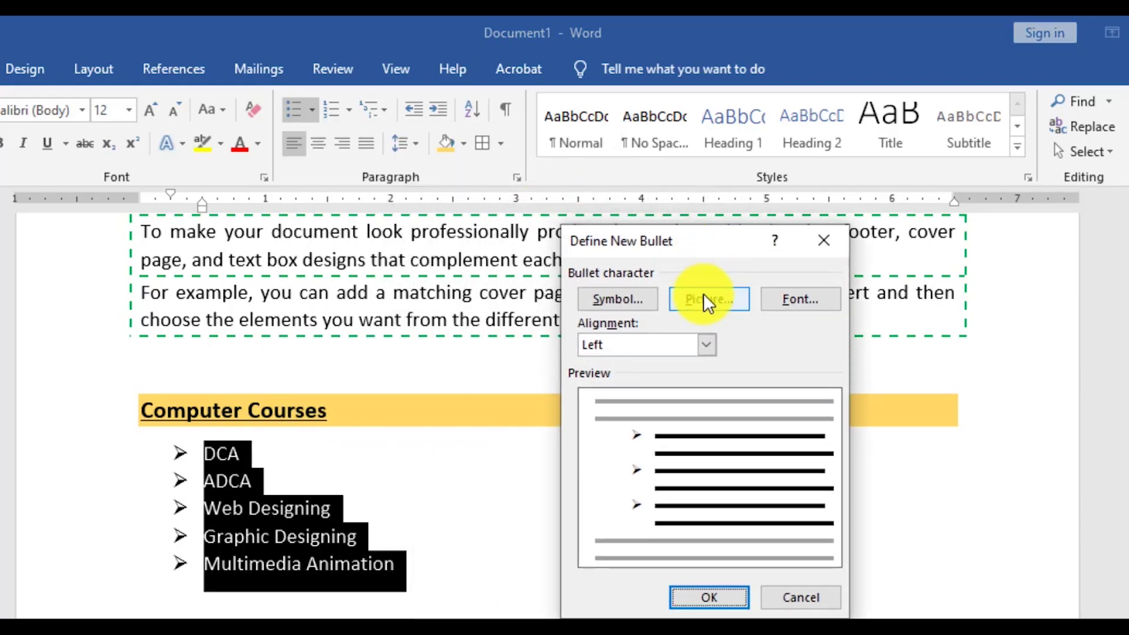
pyautogui.click(615, 299)
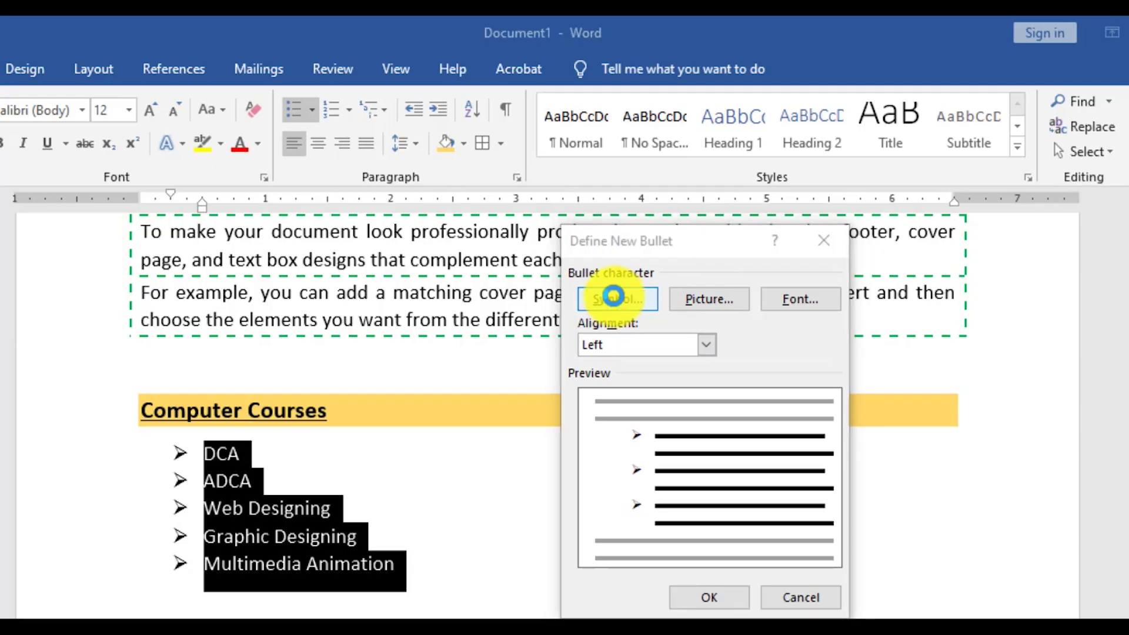
pyautogui.moveTo(541, 194); pyautogui.dragTo(743, 178)
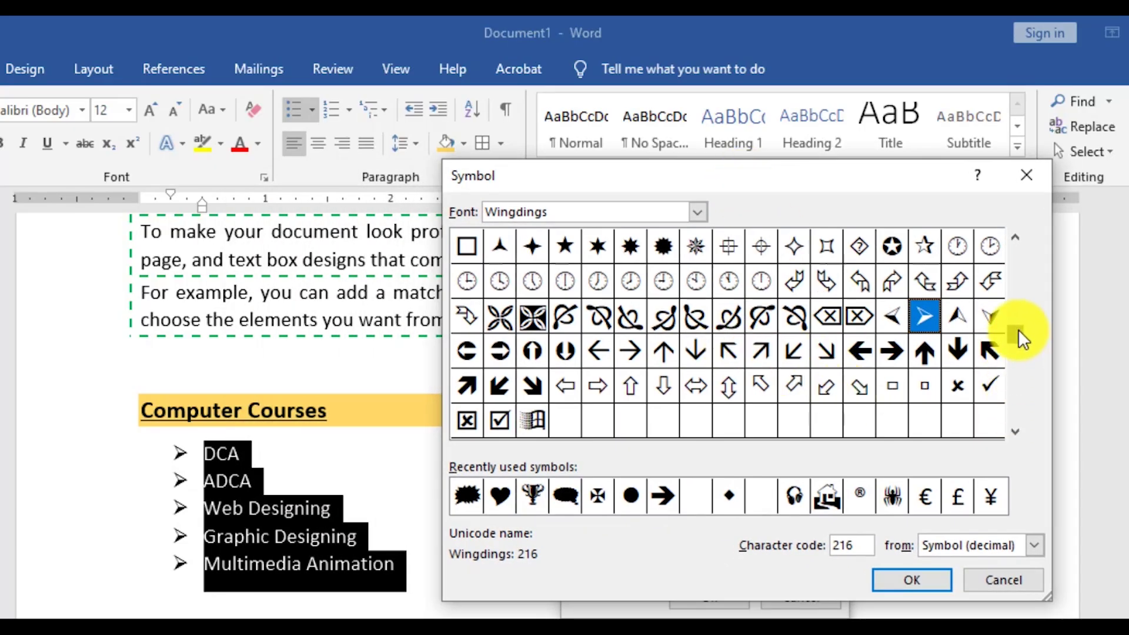
pyautogui.moveTo(1017, 329); pyautogui.dragTo(1020, 235)
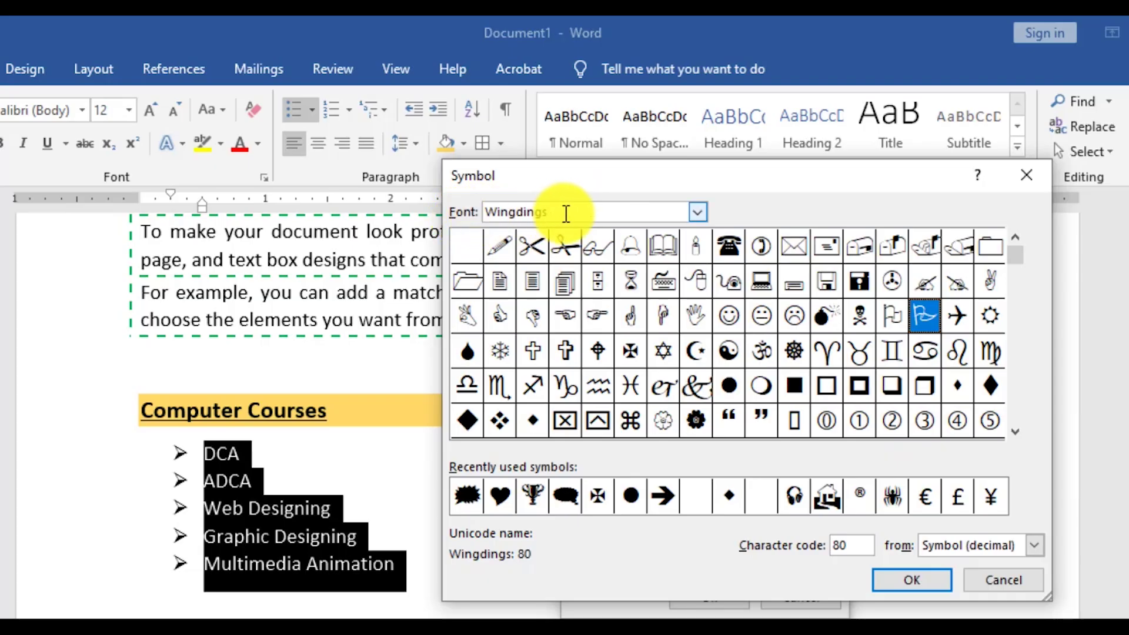
# - Change the bullet symbol font to Arial and look through its characters
pyautogui.moveTo(566, 213); pyautogui.dragTo(422, 210)
pyautogui.write('arial')
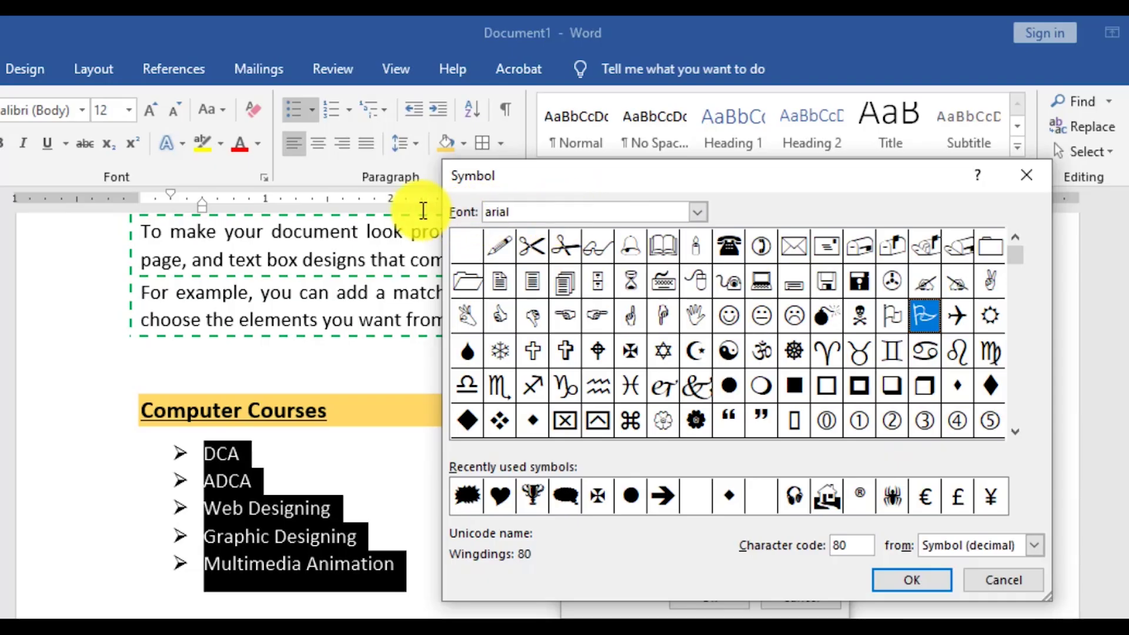
pyautogui.press('Return')
pyautogui.press('Return')
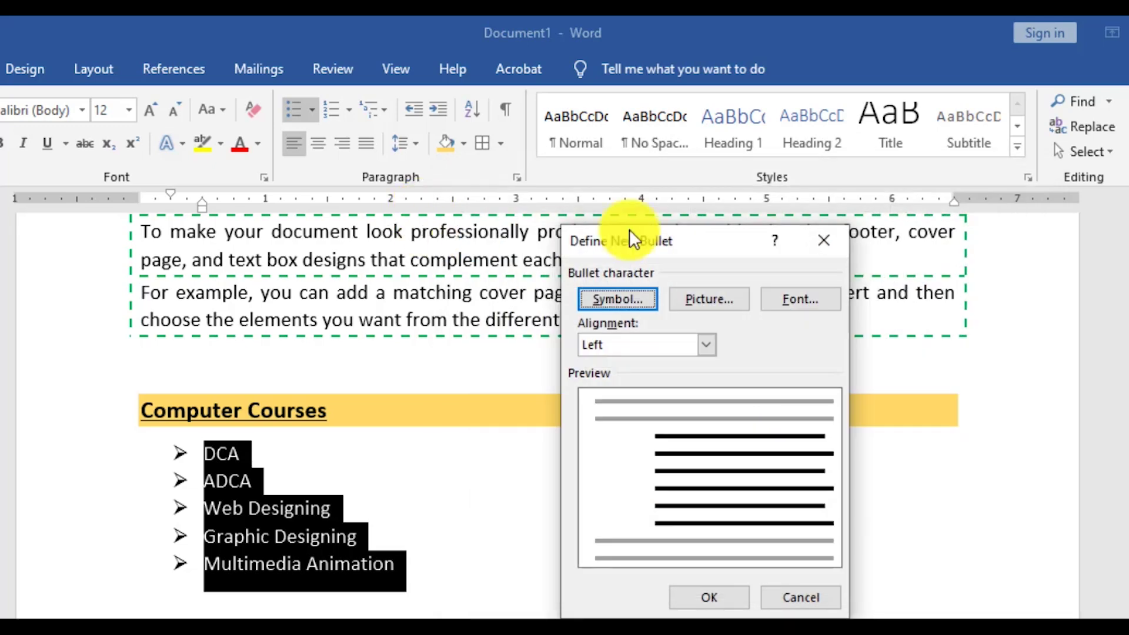
pyautogui.click(613, 301)
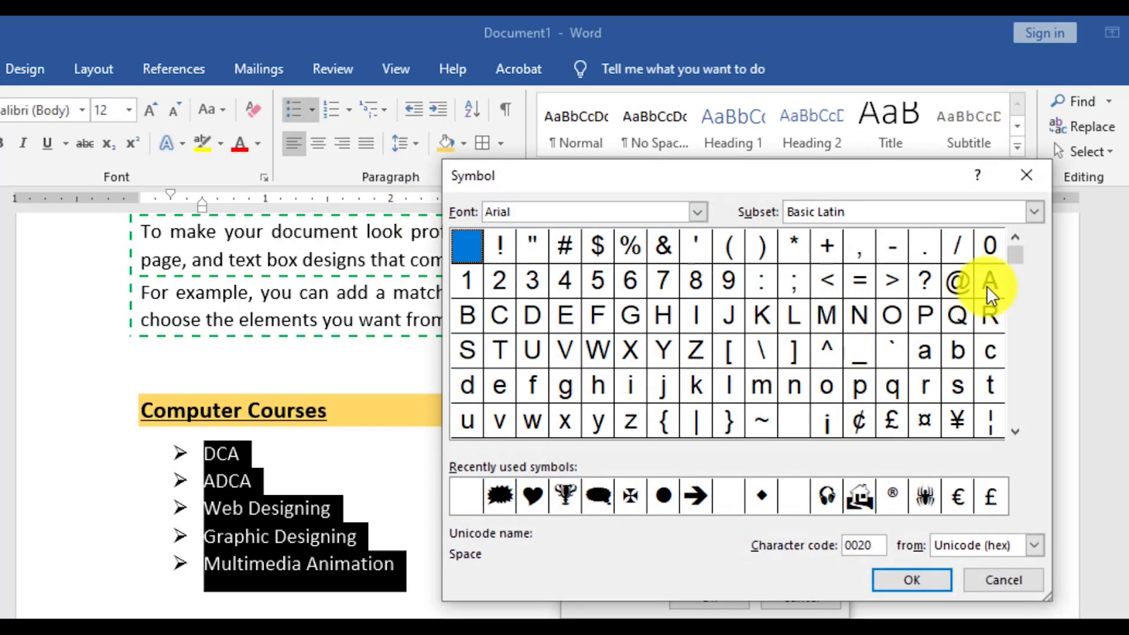
pyautogui.moveTo(1021, 259)
pyautogui.mouseDown()
pyautogui.moveTo(1024, 378)
pyautogui.moveTo(1010, 375)
pyautogui.moveTo(1025, 439)
pyautogui.moveTo(1015, 238)
pyautogui.mouseUp()
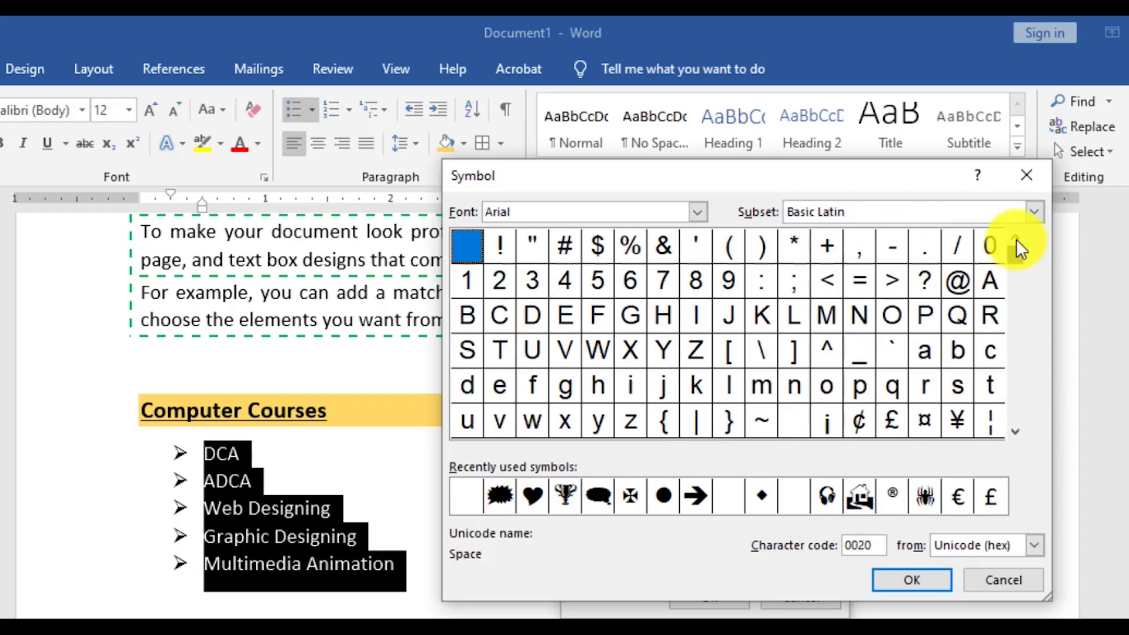
# - Change the bullet symbol font to Webdings and display its symbols
pyautogui.click(557, 213)
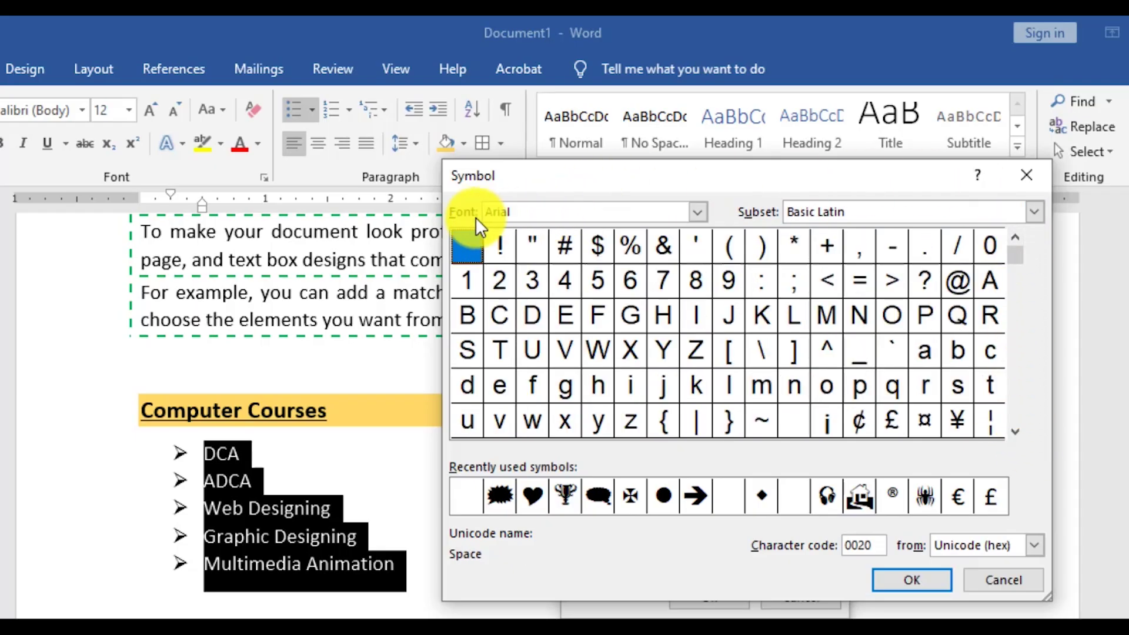
pyautogui.doubleClick(522, 213)
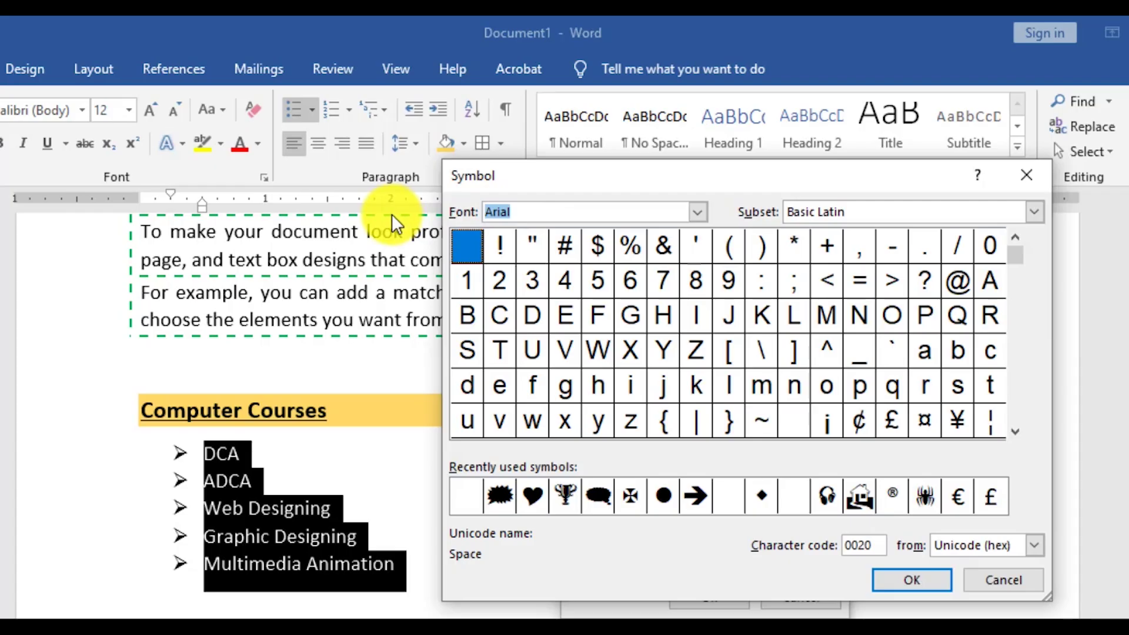
pyautogui.write('webding')
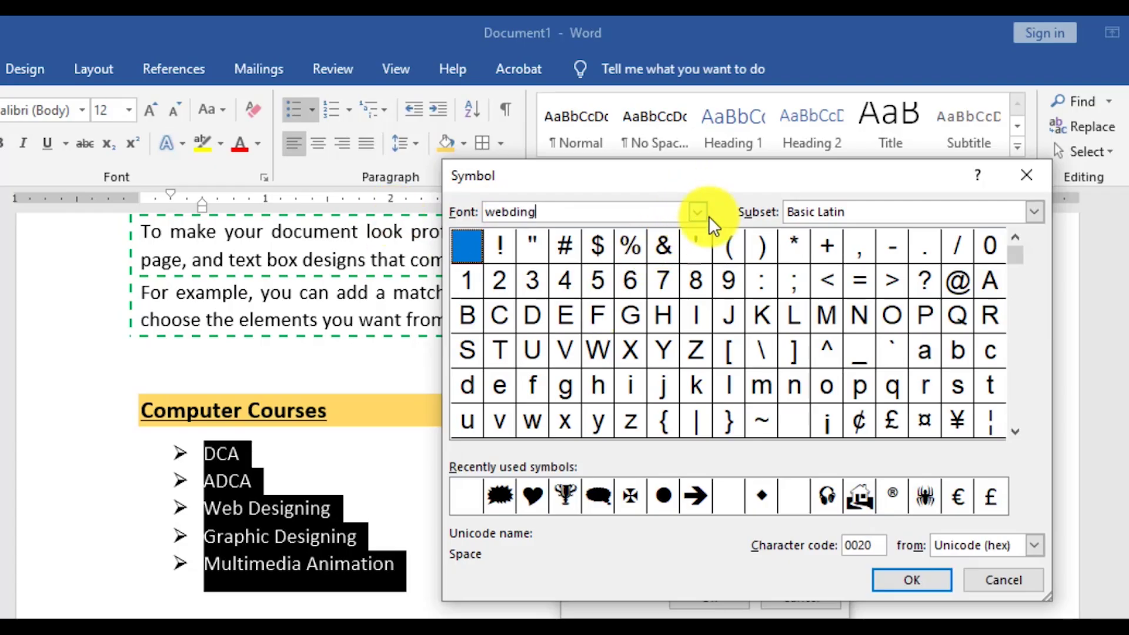
pyautogui.press('Return')
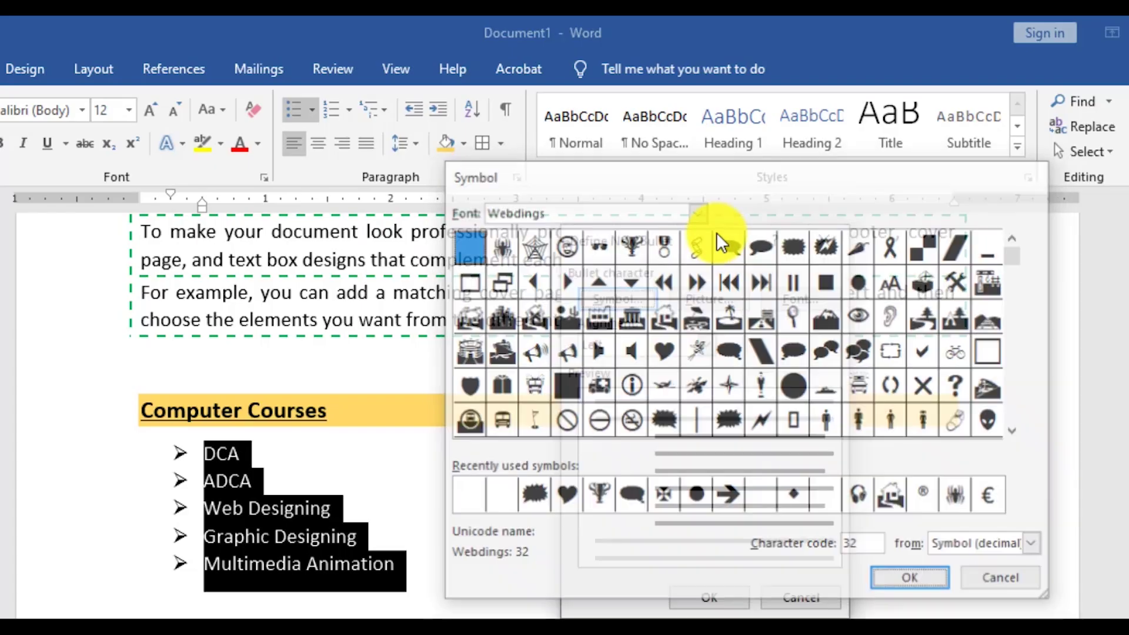
pyautogui.click(630, 299)
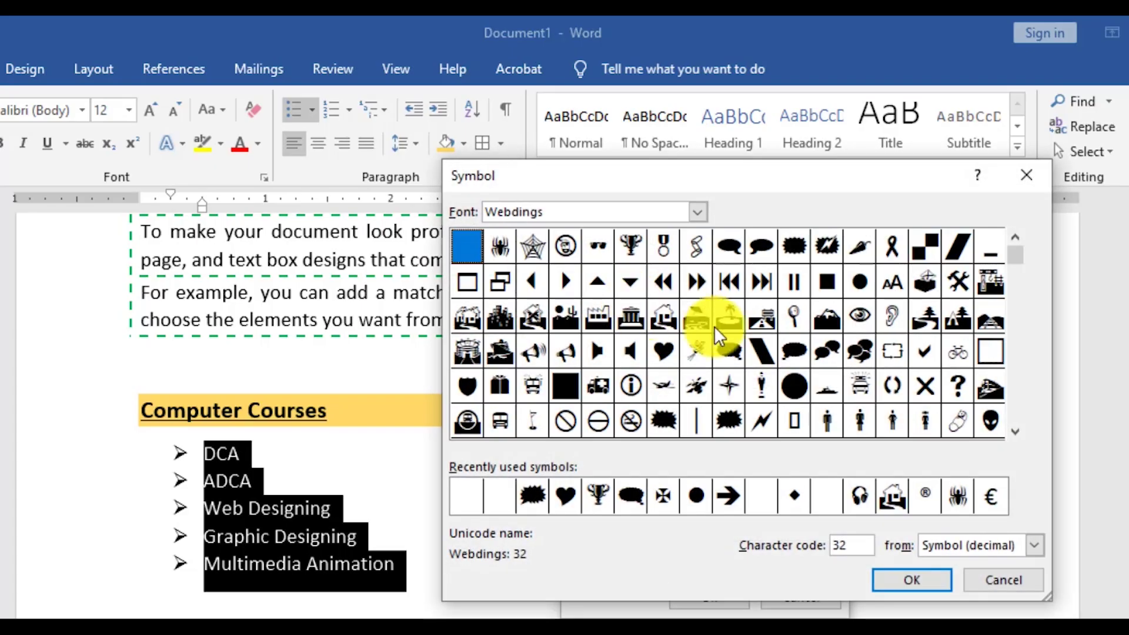
# - Switch the bullet symbol font to Wingdings and Wingdings 2 to compare their symbols
pyautogui.click(697, 213)
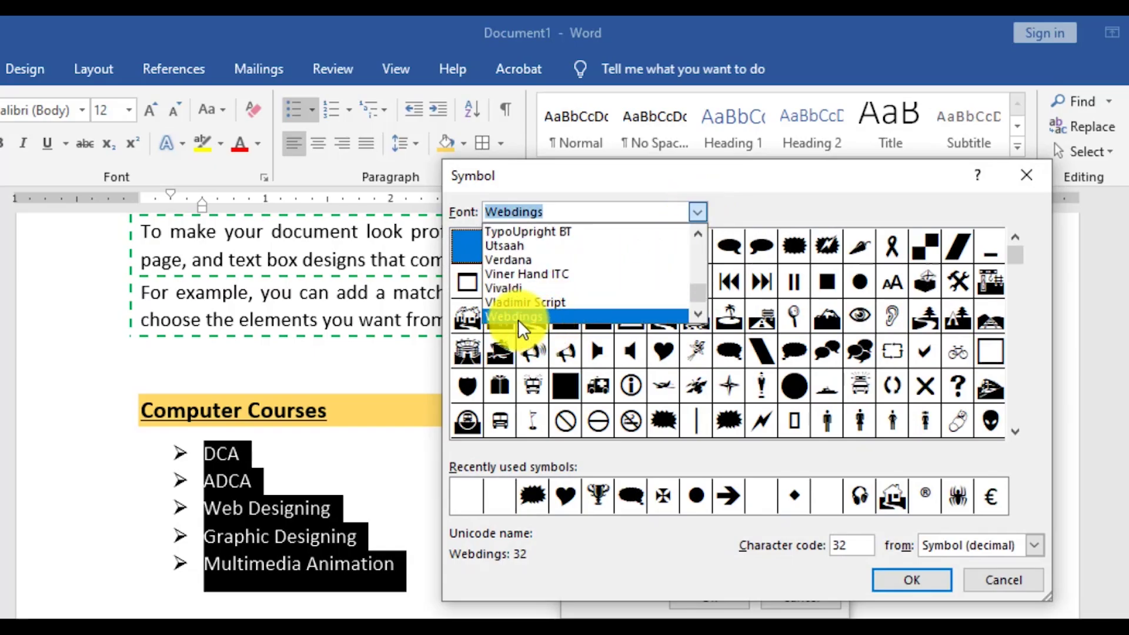
pyautogui.click(697, 316)
pyautogui.click(698, 316)
pyautogui.click(698, 316)
pyautogui.click(698, 317)
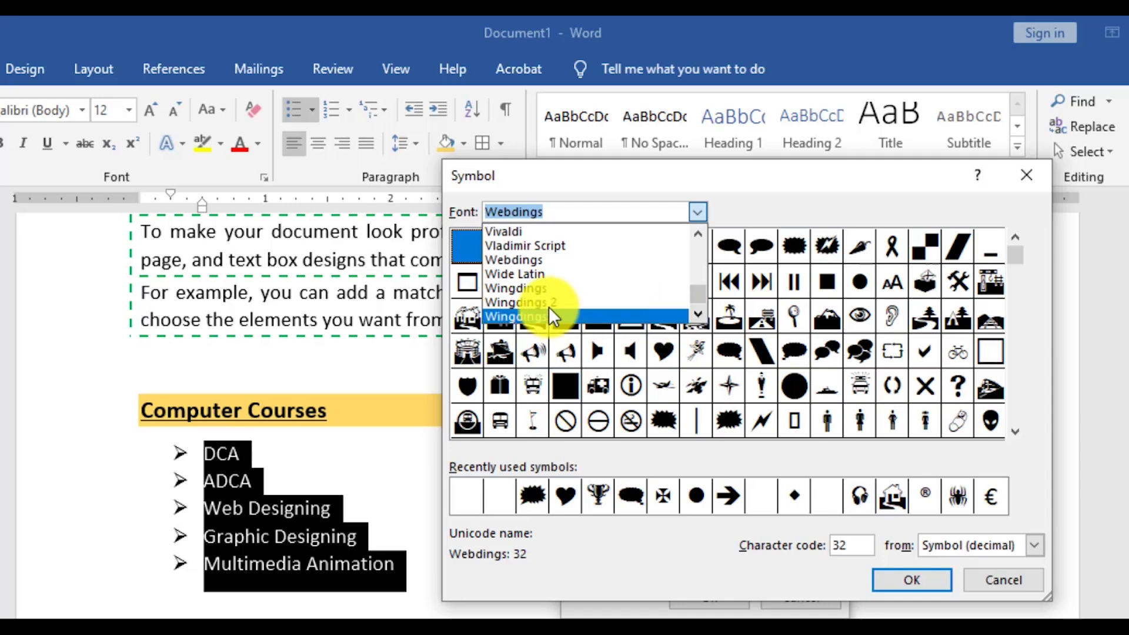
pyautogui.click(531, 290)
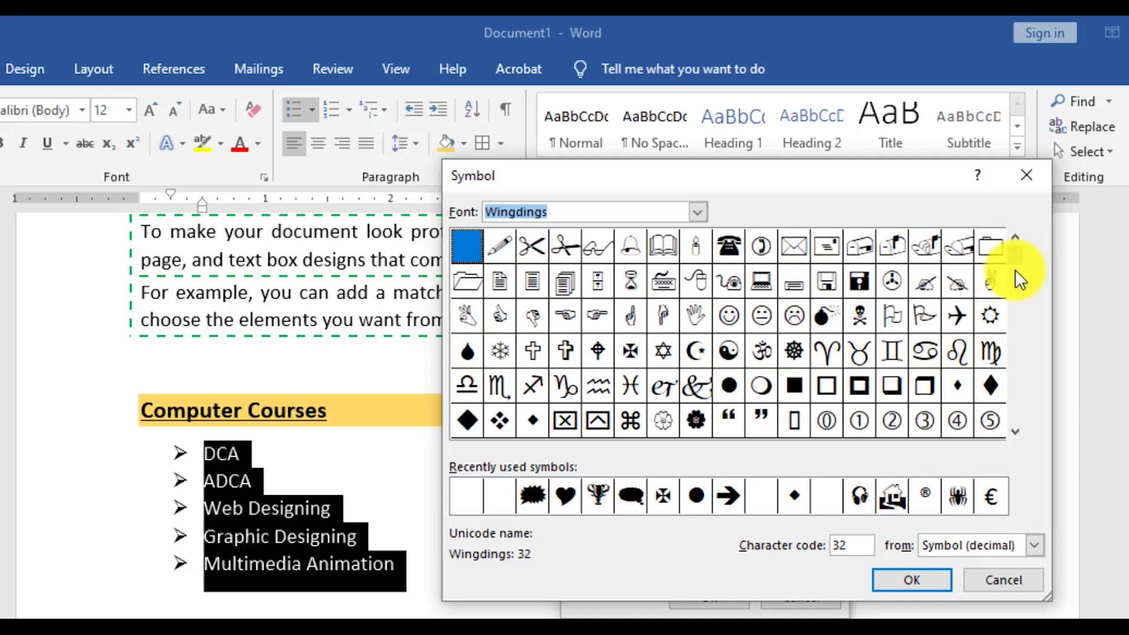
pyautogui.moveTo(1021, 326); pyautogui.dragTo(1021, 326)
pyautogui.click(697, 212)
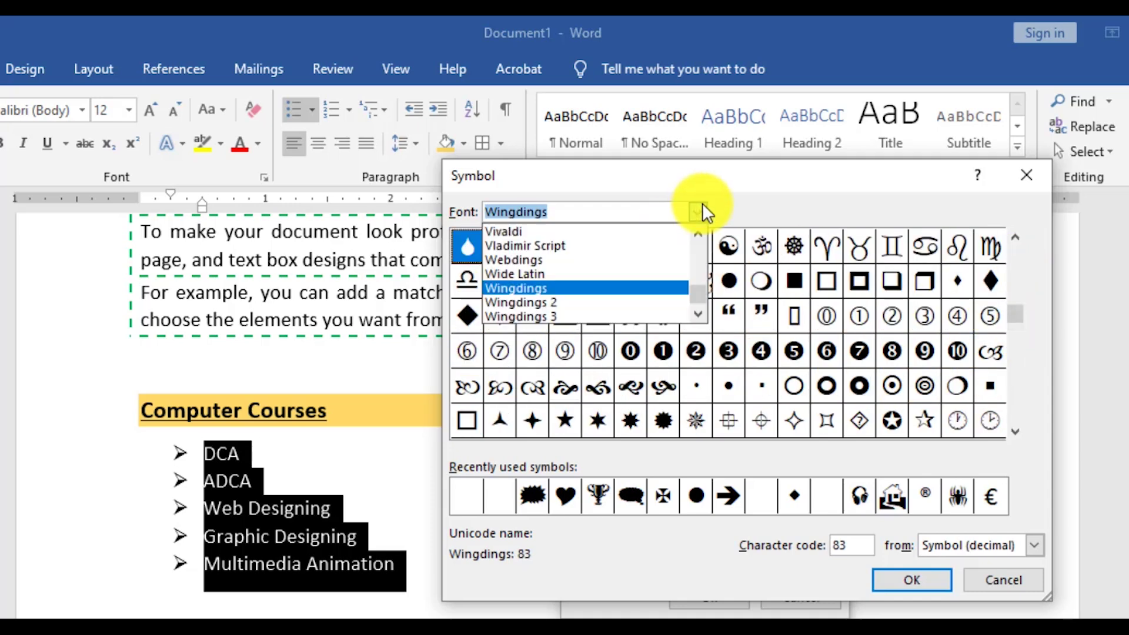
pyautogui.click(536, 302)
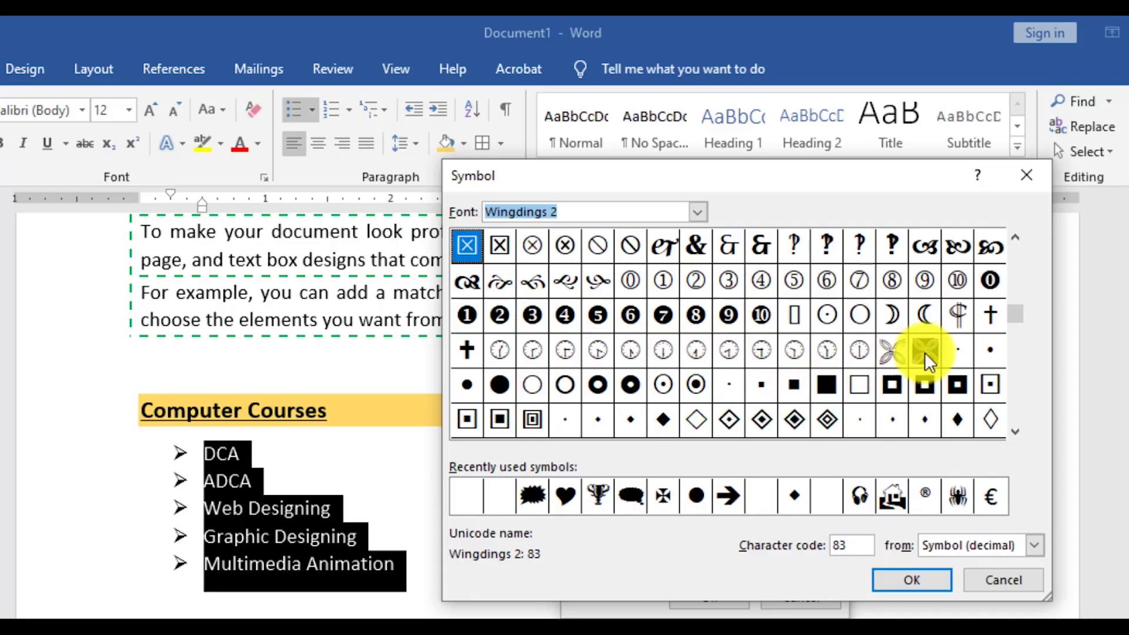
# - Choose the outlined right arrow, Wingdings 3 character 101, as the new bullet and apply it to the course list
pyautogui.click(698, 211)
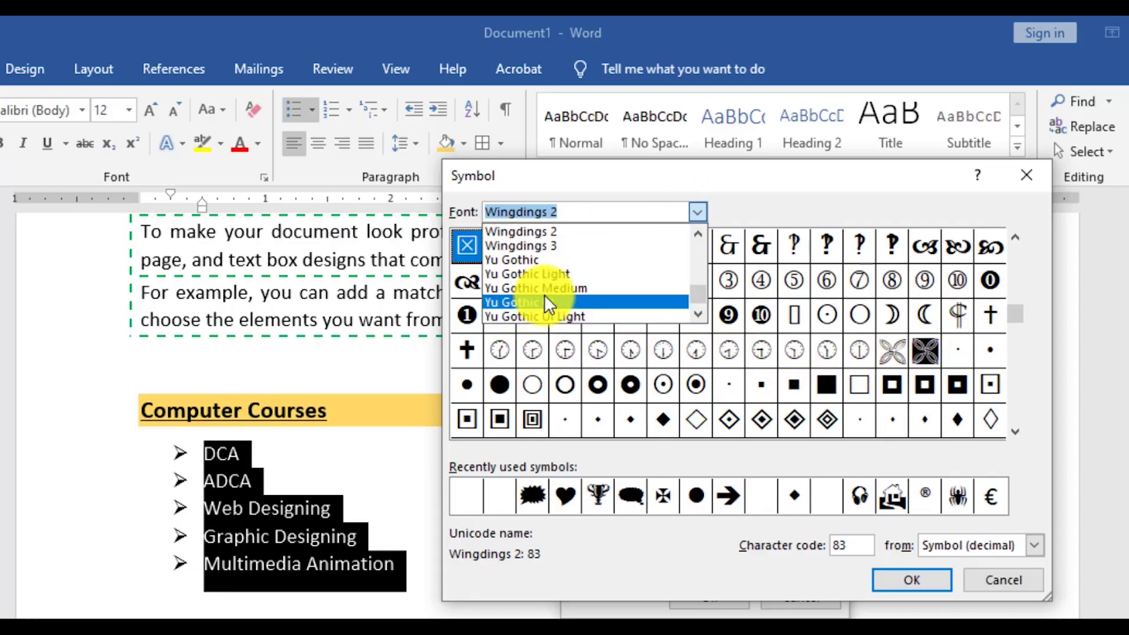
pyautogui.click(538, 246)
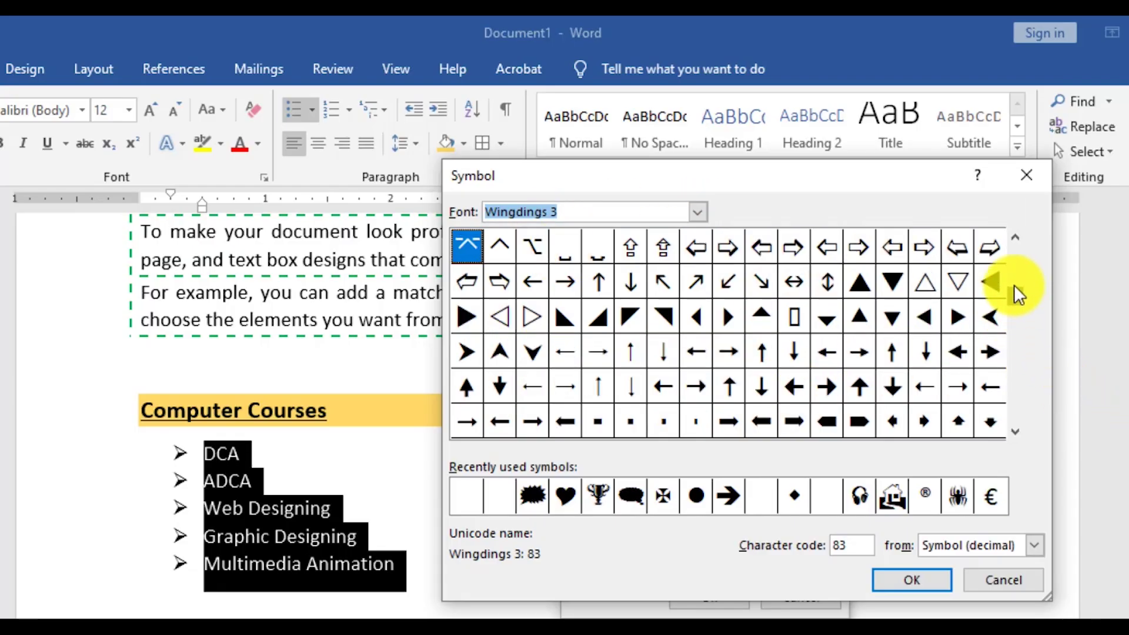
pyautogui.click(1017, 242)
pyautogui.moveTo(1014, 329); pyautogui.dragTo(1013, 330)
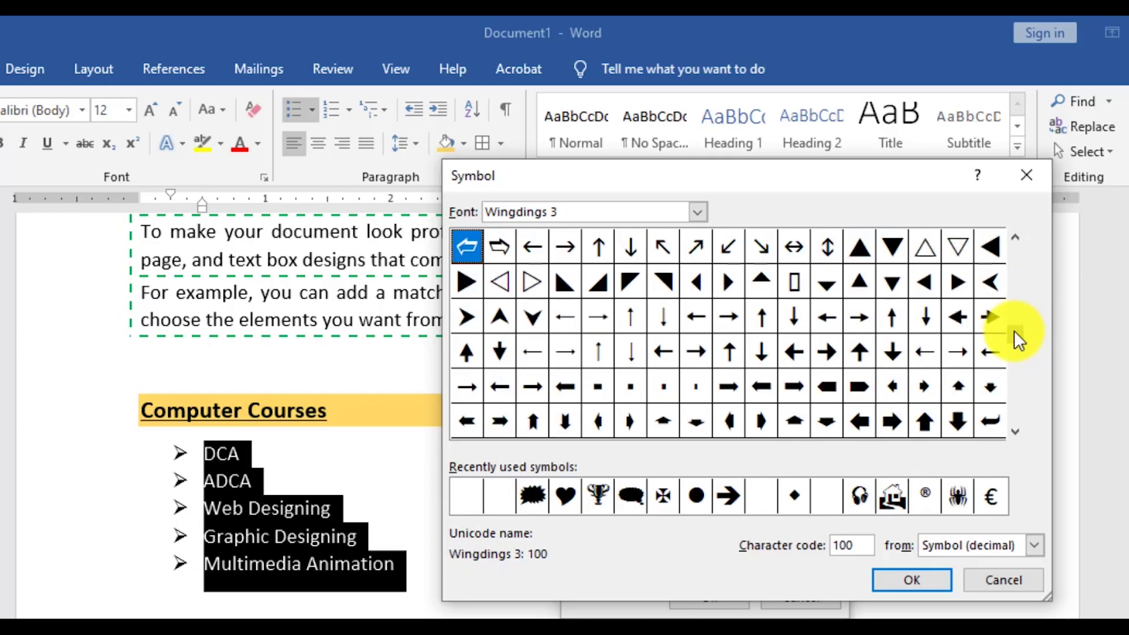
pyautogui.click(499, 248)
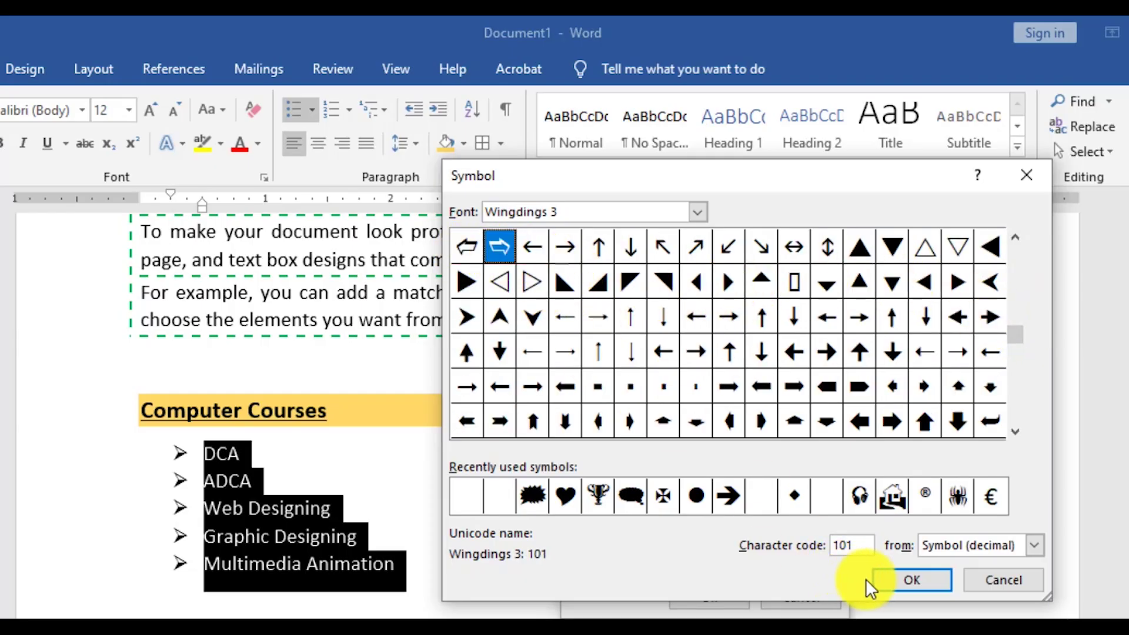
pyautogui.click(911, 579)
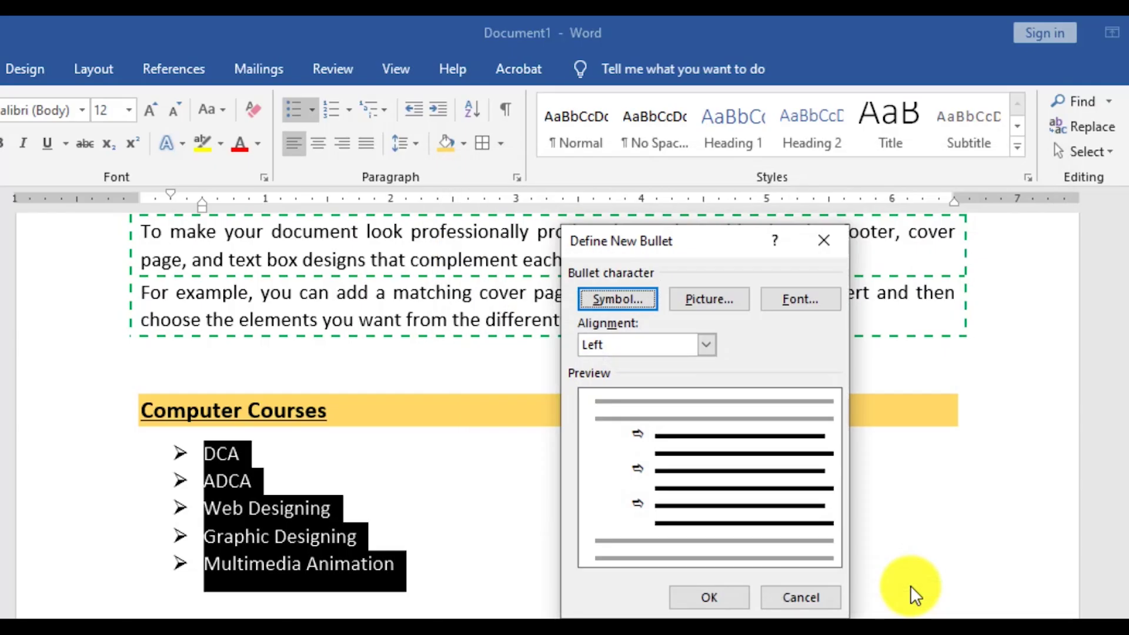
pyautogui.click(707, 603)
pyautogui.click(189, 515)
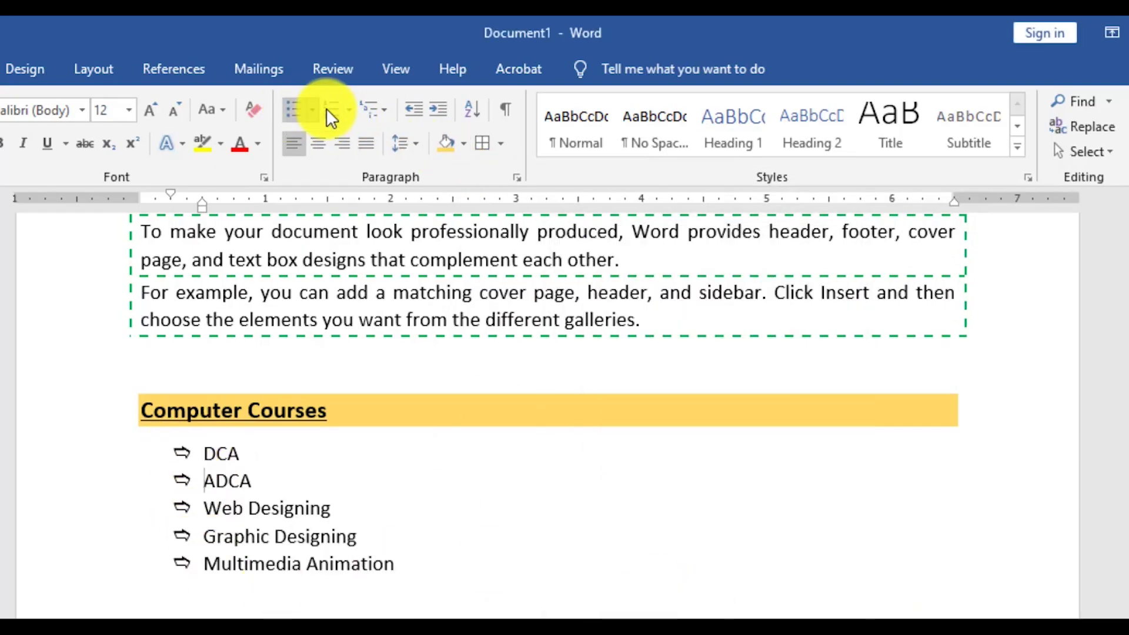
pyautogui.click(279, 508)
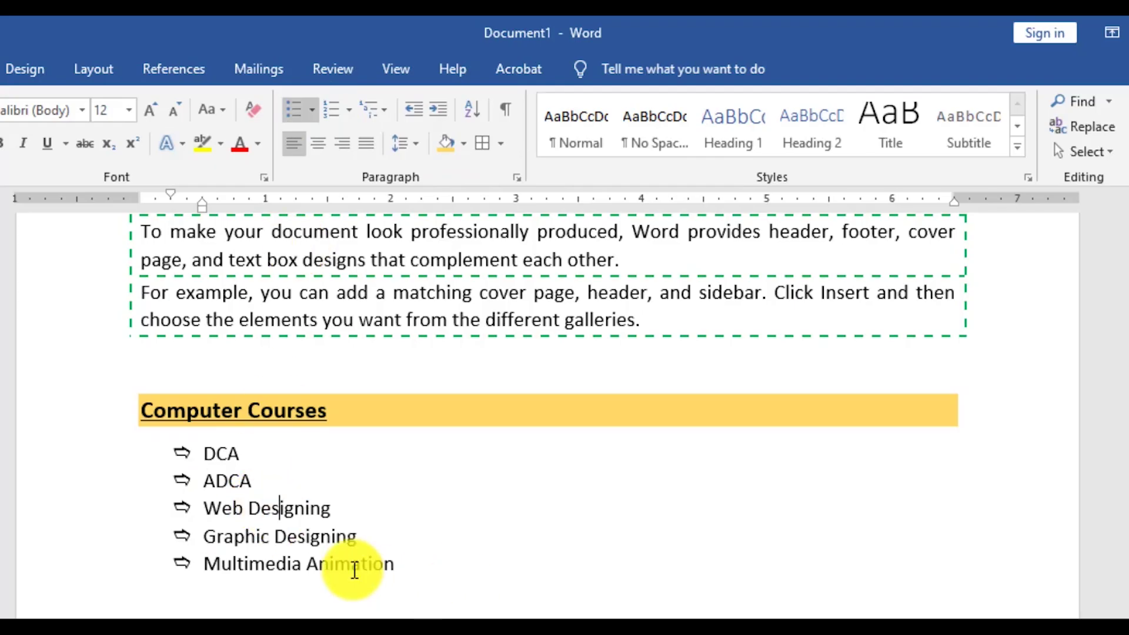
# - Add DAGVFX as a new bulleted item below Multimedia Animation and start another bullet line beneath it
pyautogui.click(402, 565)
pyautogui.press('Return')
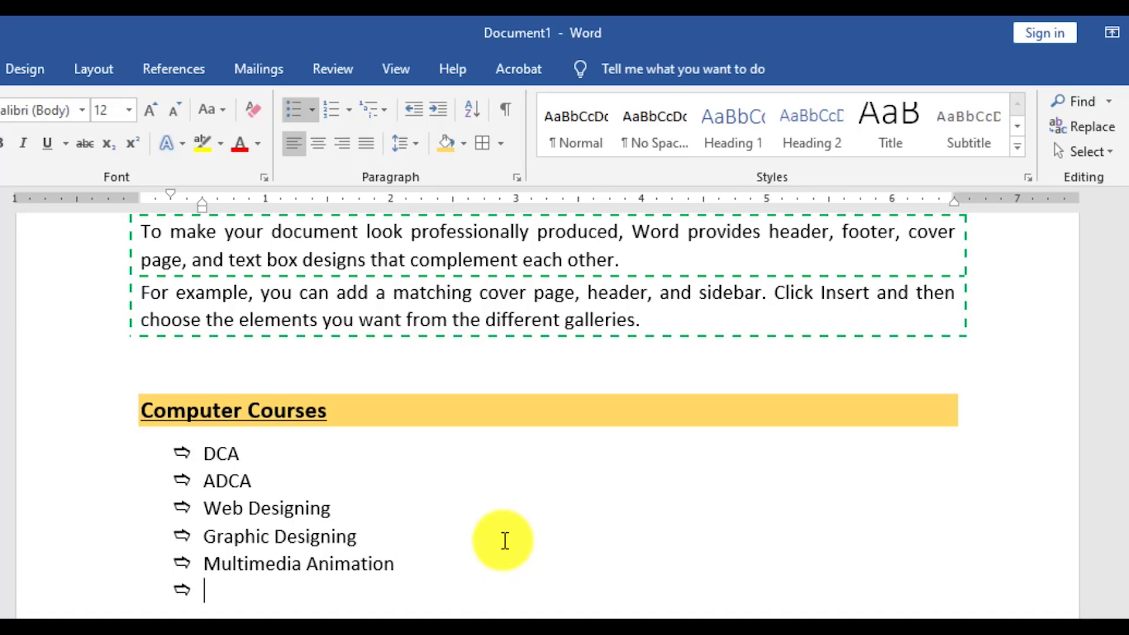
pyautogui.write('DA')
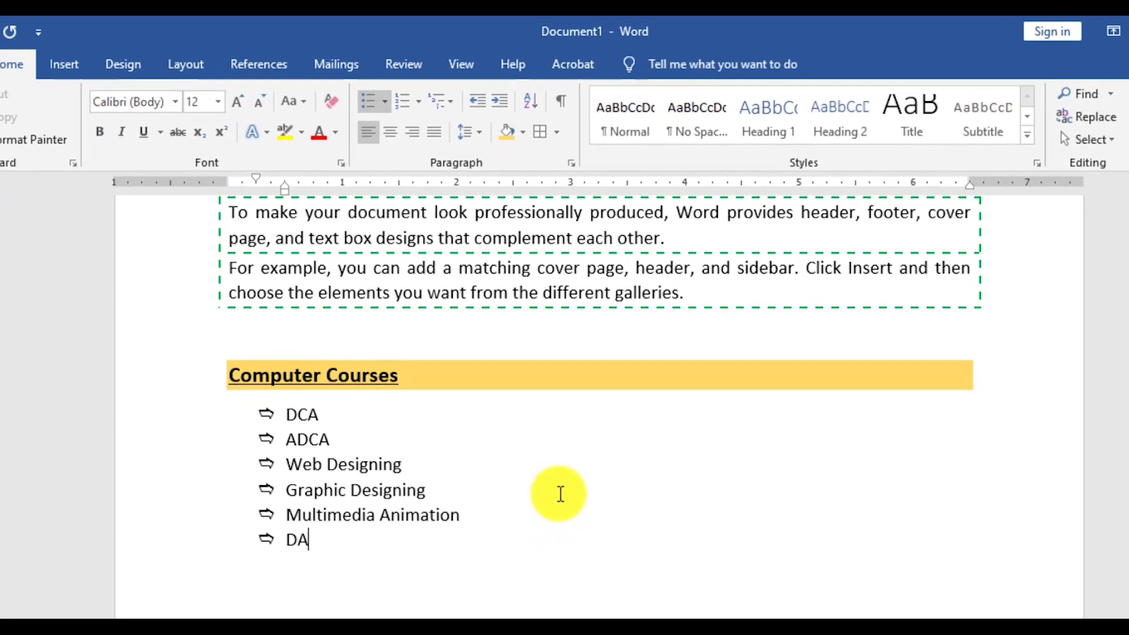
pyautogui.write('GVFX')
pyautogui.press('Return')
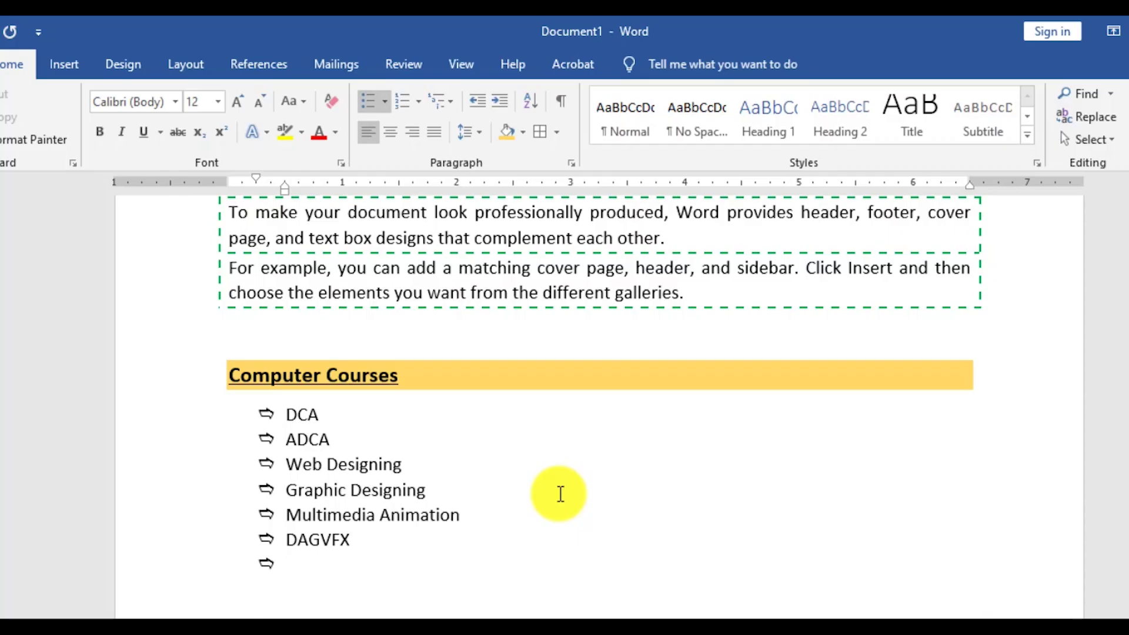
# - End the bulleted list after DAGVFX by removing the bullet from the empty line below it
pyautogui.press('Return')
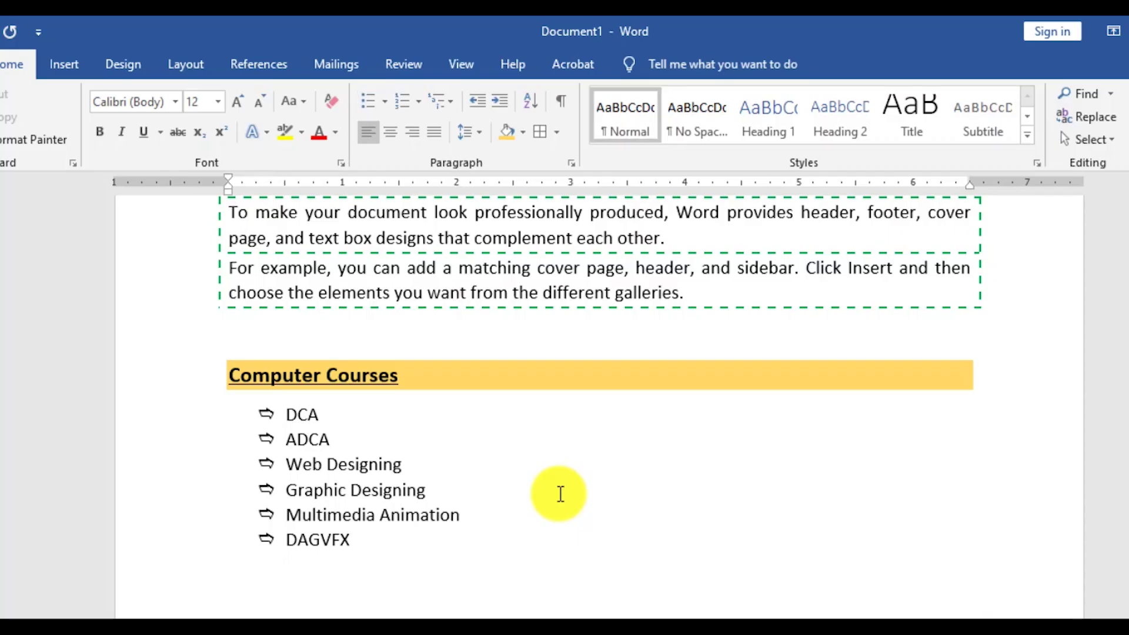
pyautogui.press('BackSpace')
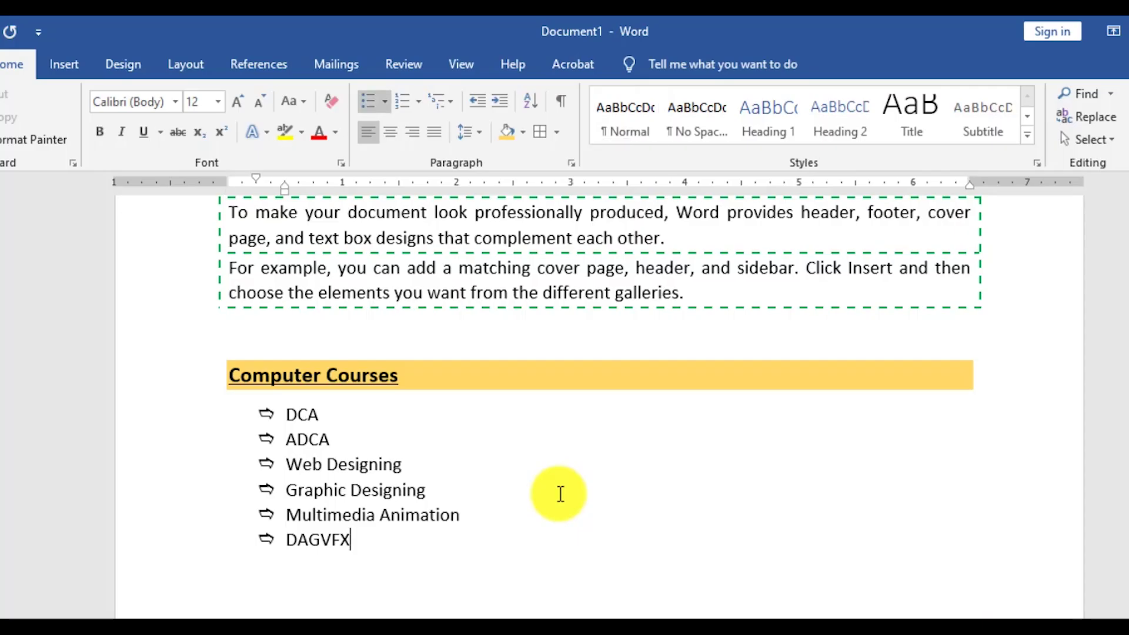
pyautogui.press('Return')
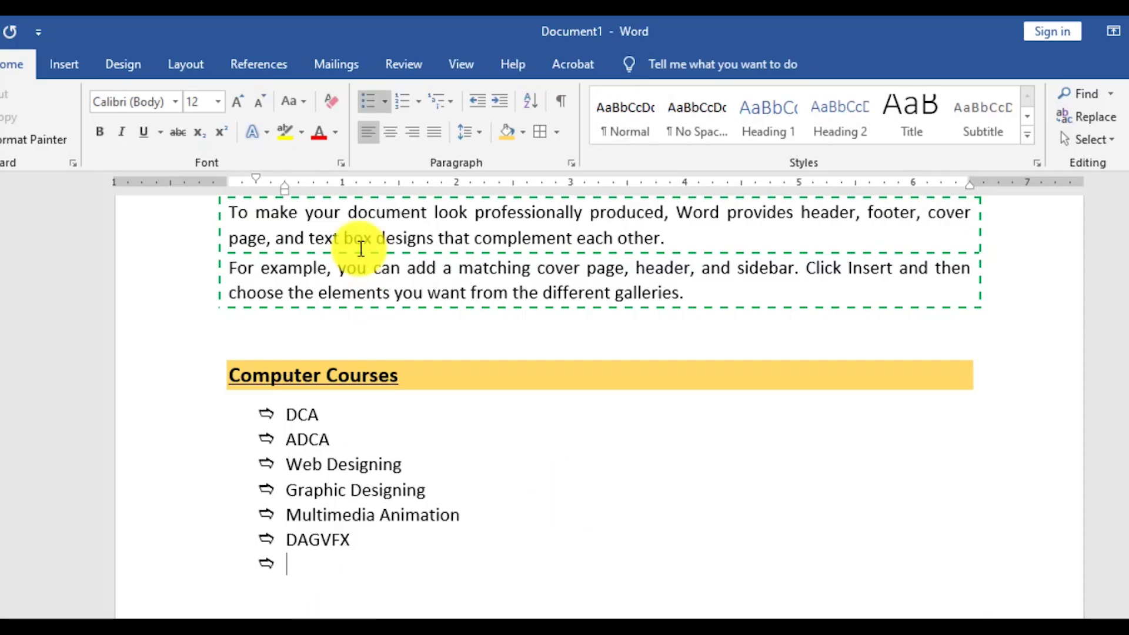
pyautogui.click(372, 112)
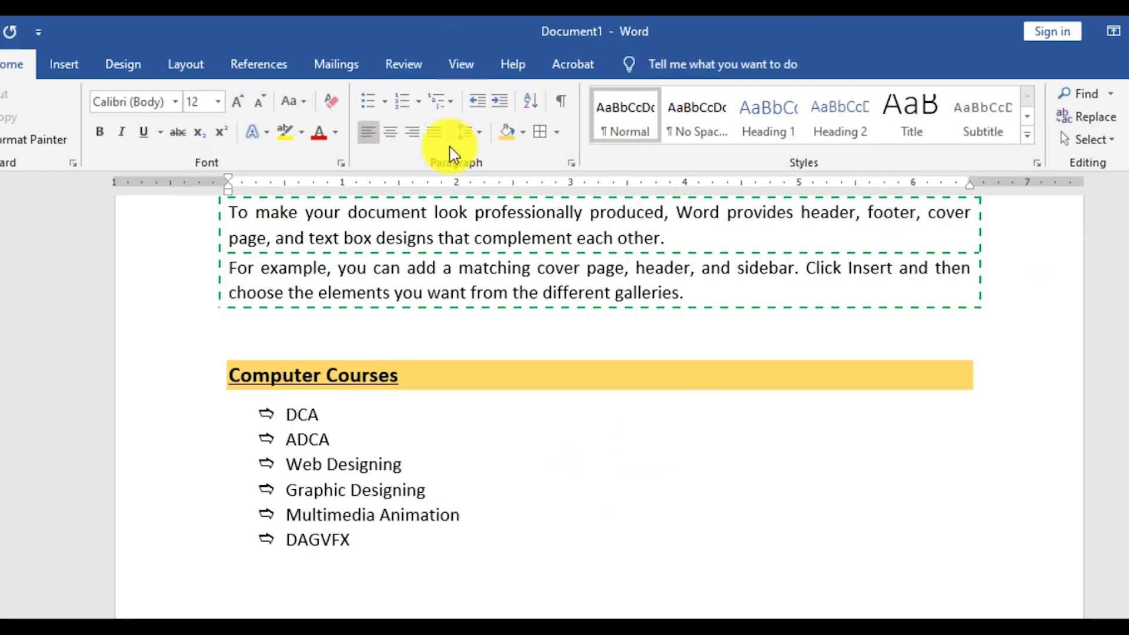
# - Preview the numbering library formats on the course list from DCA to DAGVFX without applying one
pyautogui.click(419, 102)
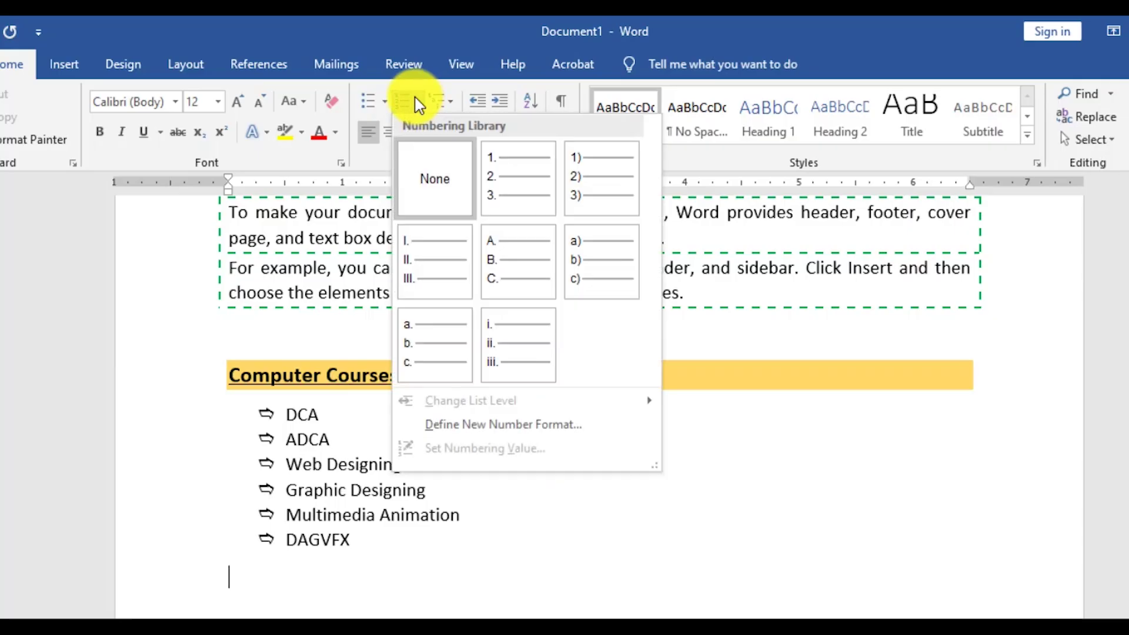
pyautogui.click(395, 563)
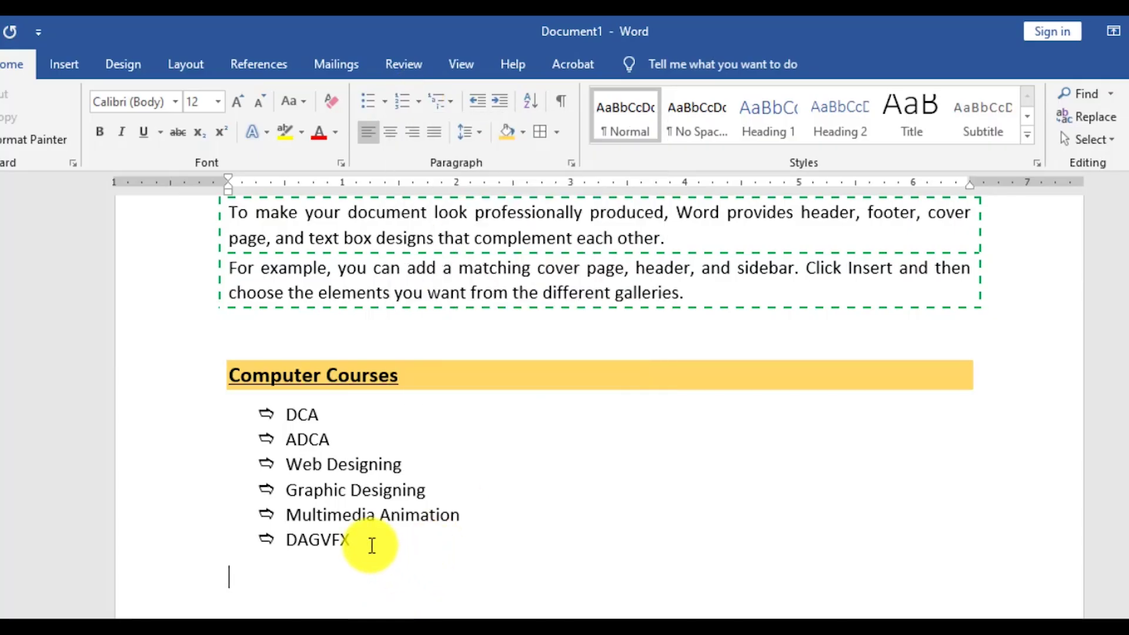
pyautogui.moveTo(355, 540); pyautogui.dragTo(285, 413)
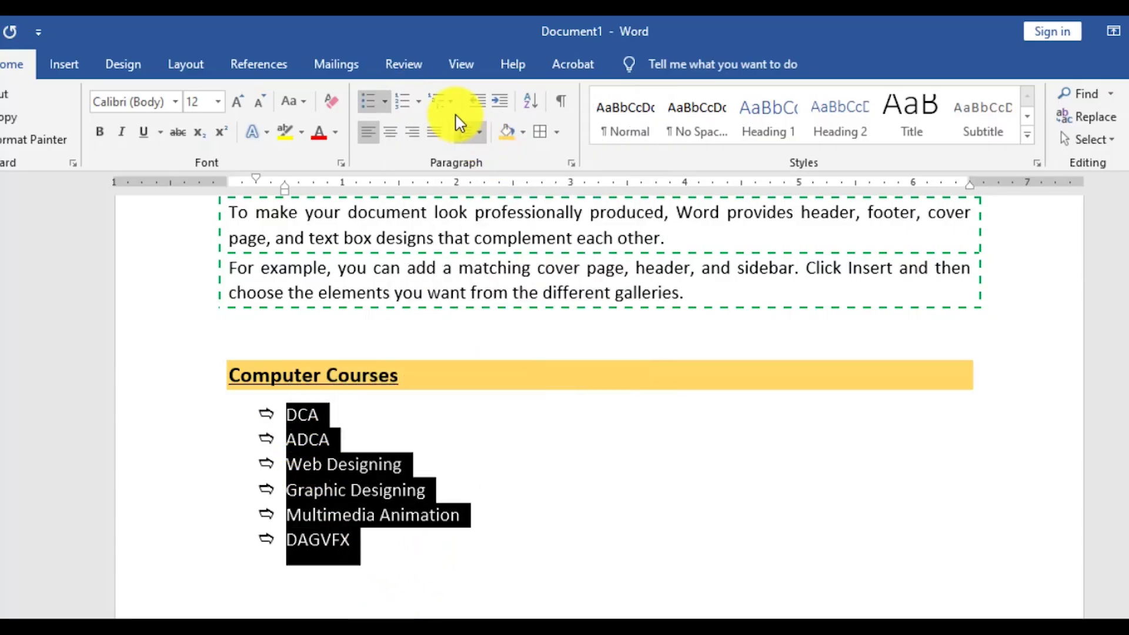
pyautogui.click(418, 102)
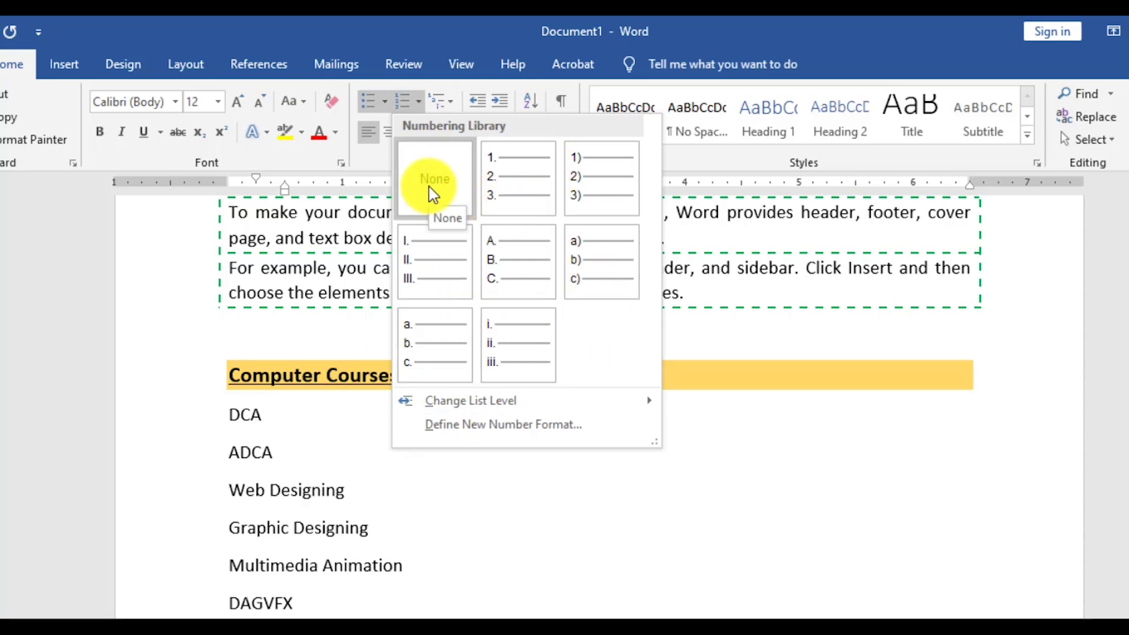
pyautogui.click(419, 105)
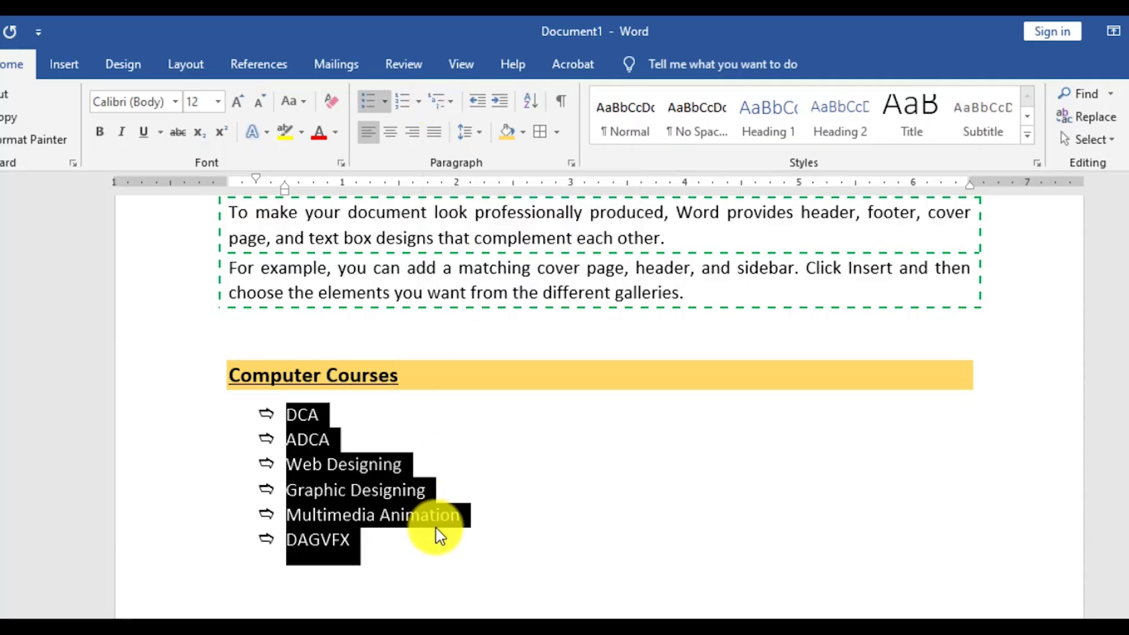
pyautogui.click(416, 489)
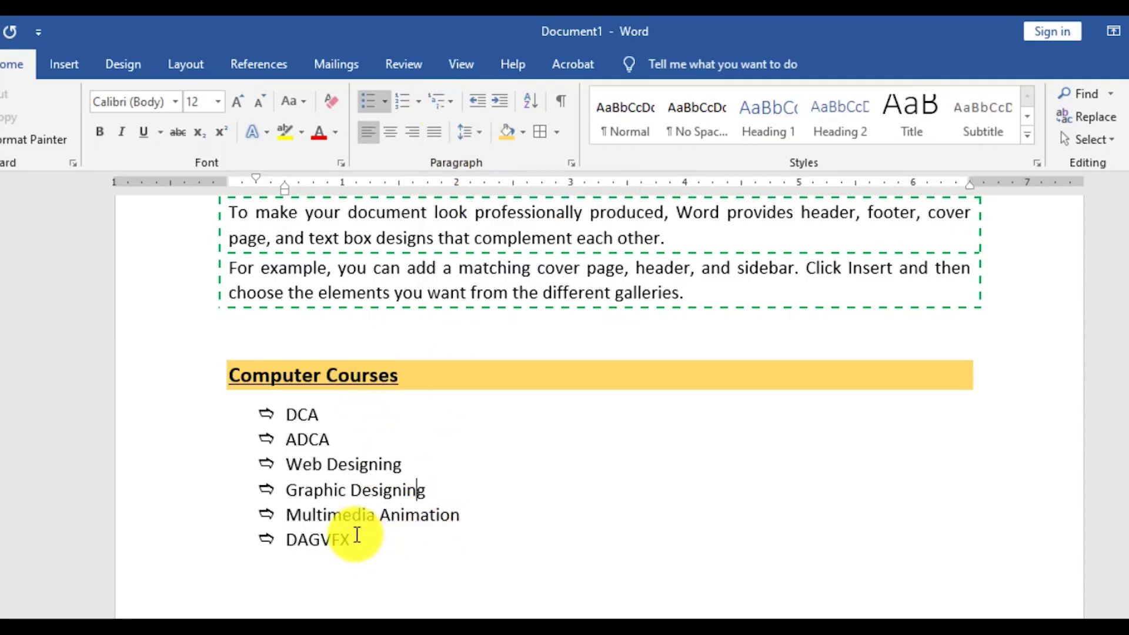
# - Apply the 1), a), i) multilevel list format to the courses from DCA to DAGVFX
pyautogui.moveTo(355, 535); pyautogui.dragTo(287, 415)
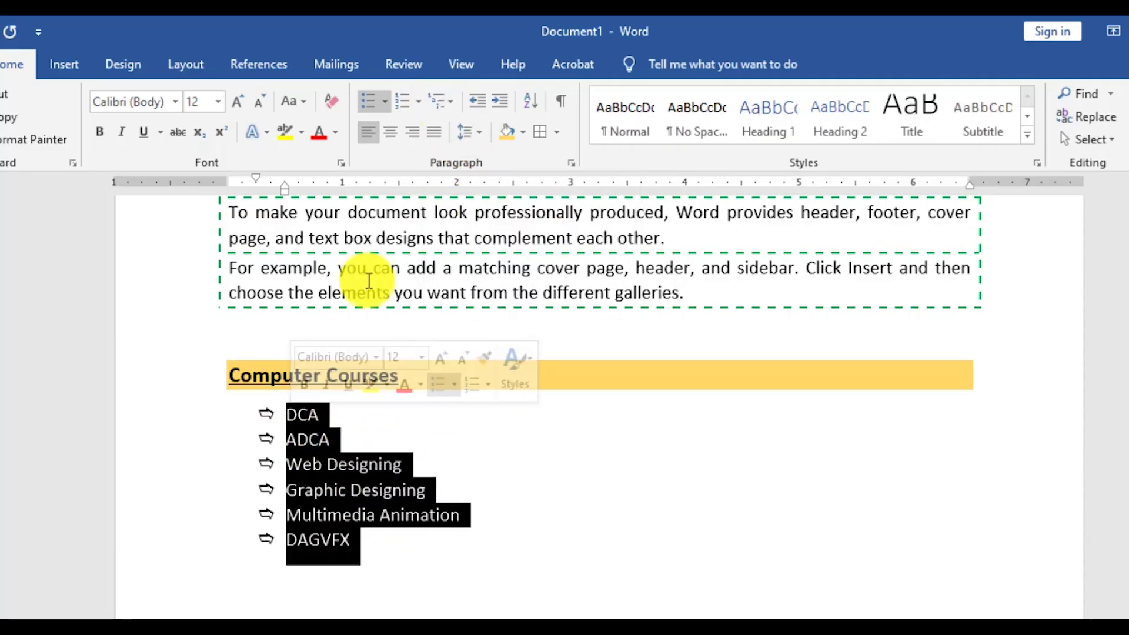
pyautogui.click(456, 109)
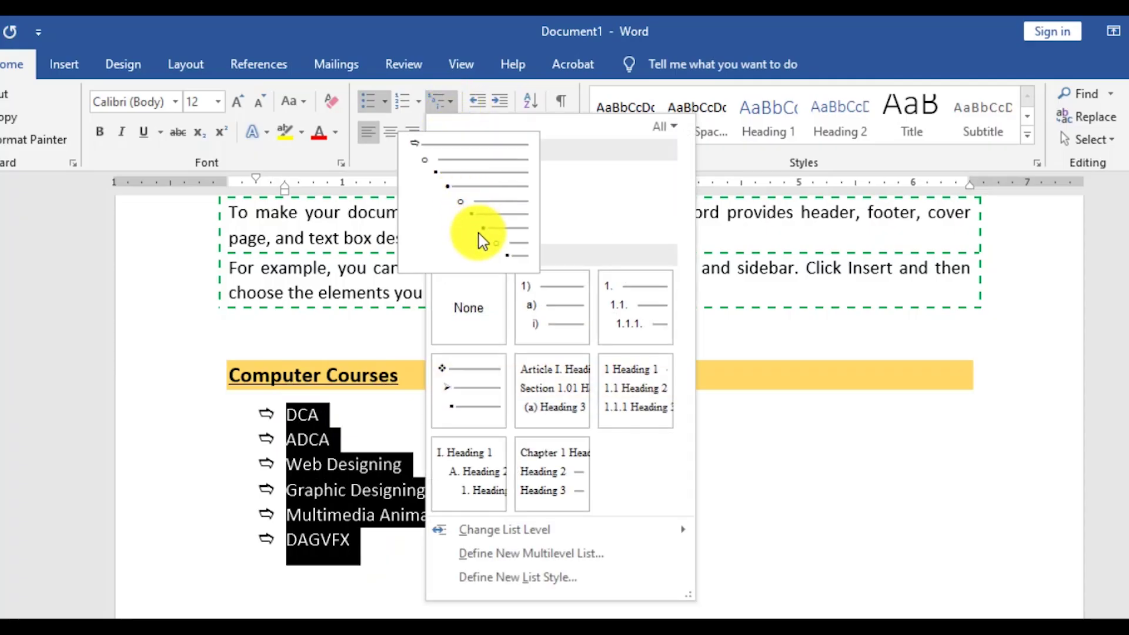
pyautogui.moveTo(505, 369)
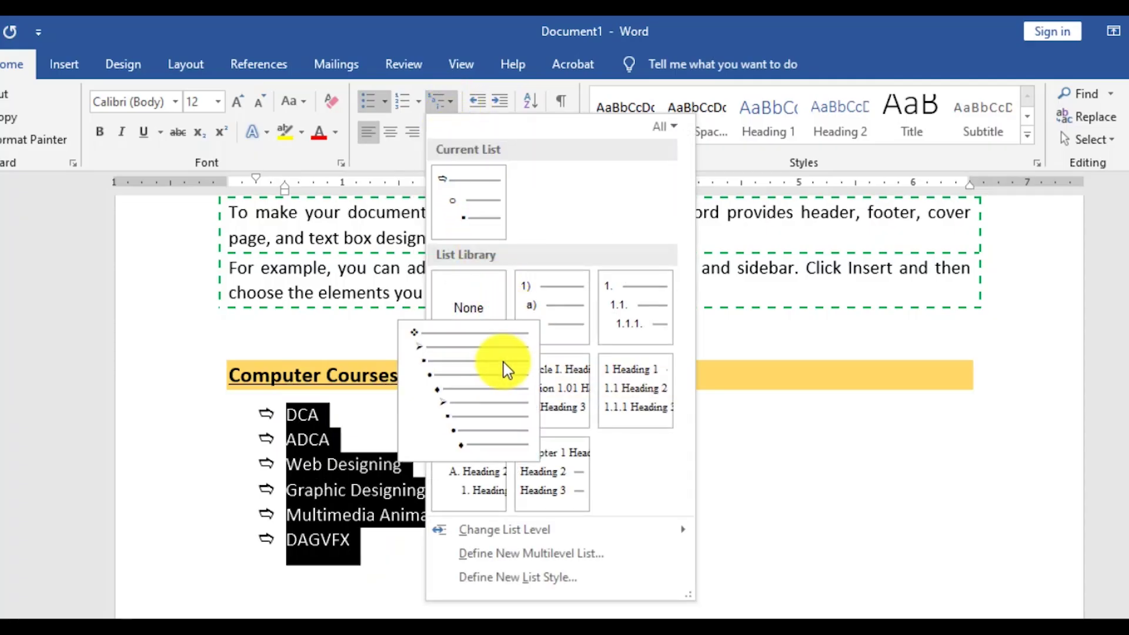
pyautogui.click(540, 310)
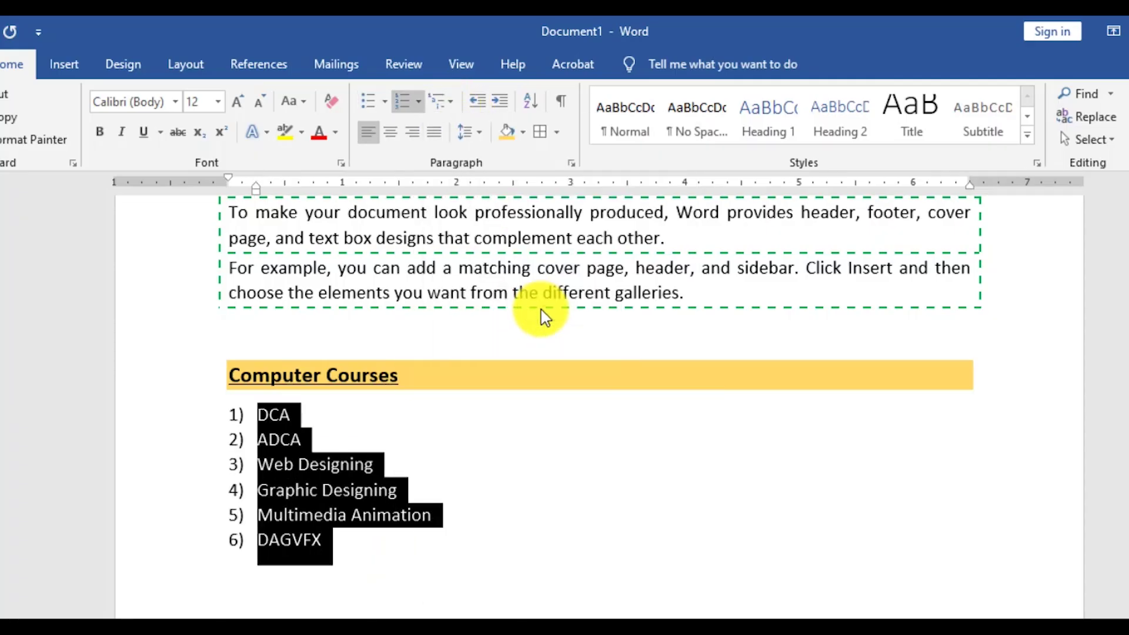
pyautogui.click(331, 465)
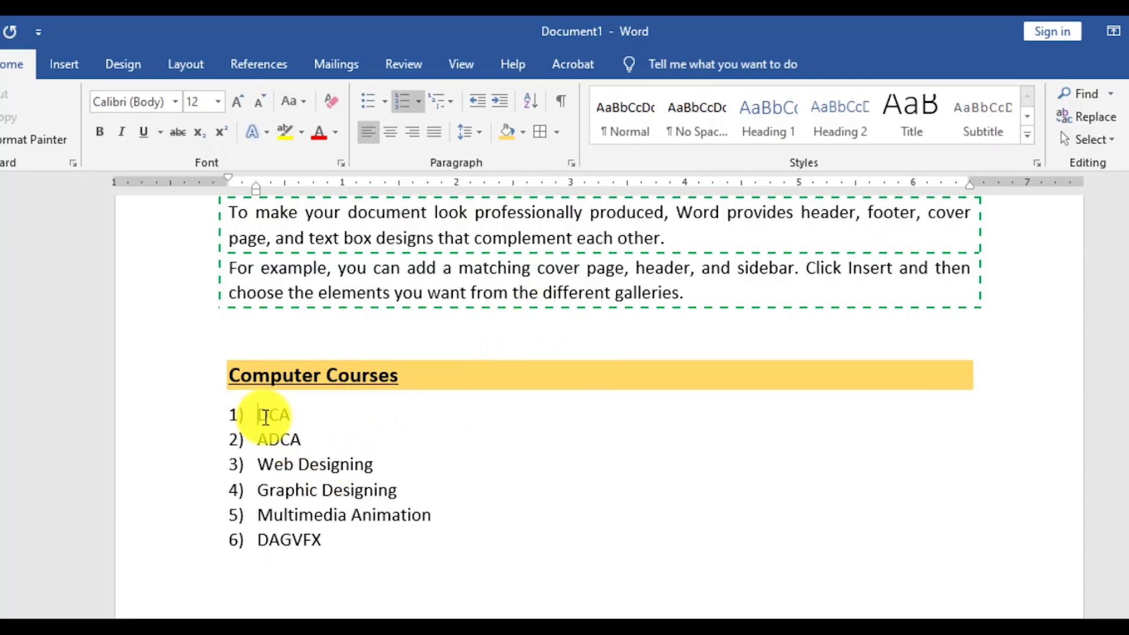
pyautogui.moveTo(258, 413); pyautogui.dragTo(322, 540)
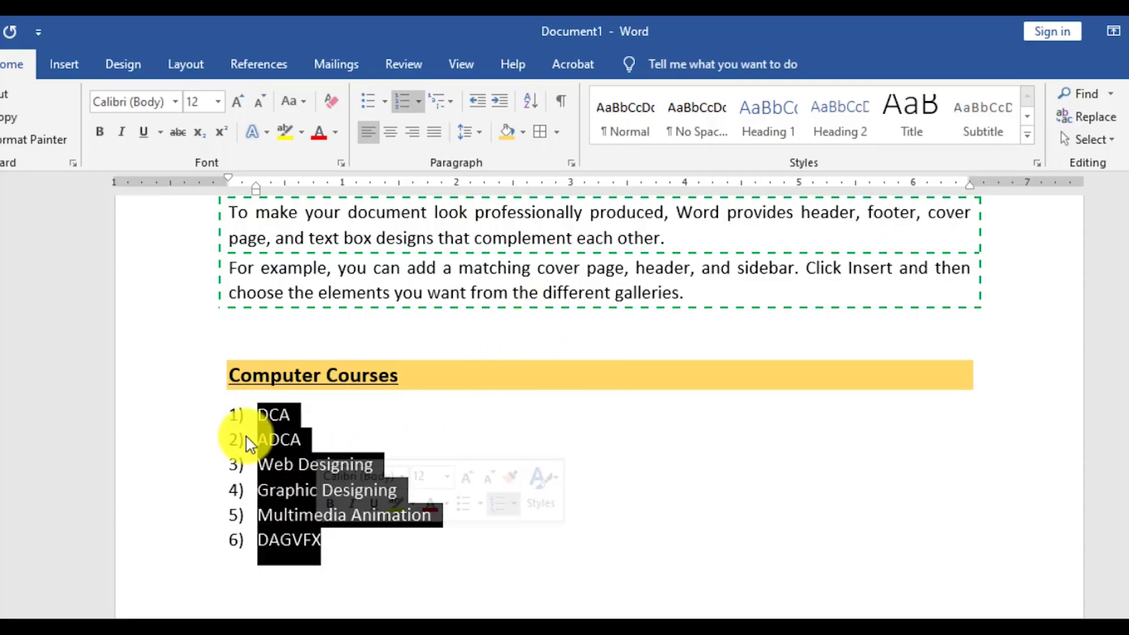
pyautogui.click(293, 541)
# - Add second-level items Basic Computer and Tally Prime under DCA in the course list
pyautogui.click(301, 413)
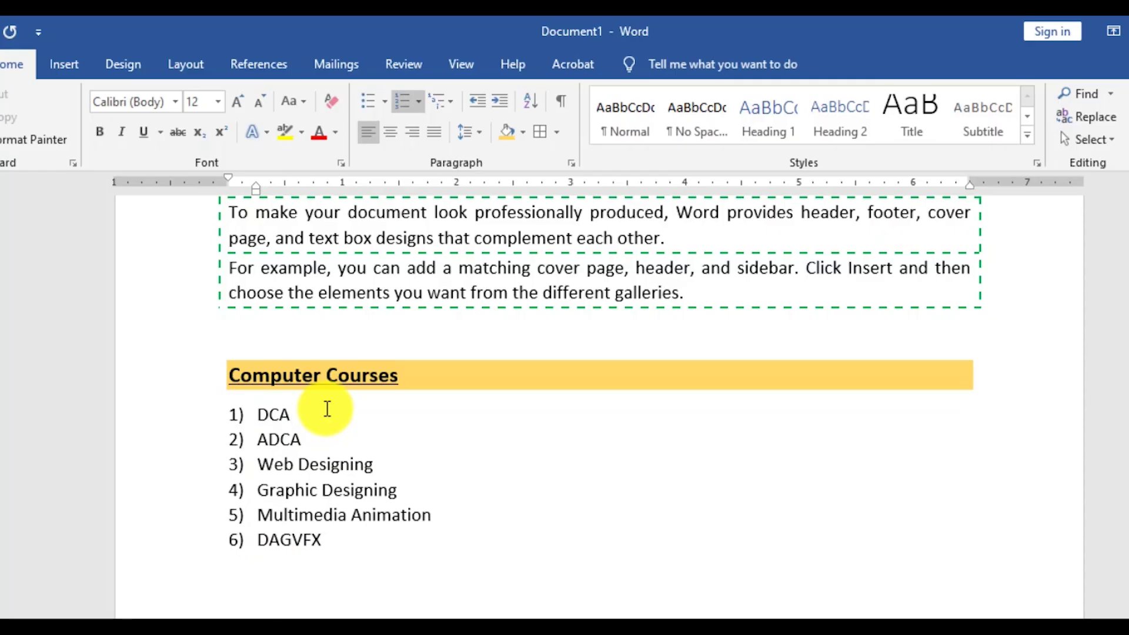
pyautogui.press('Return')
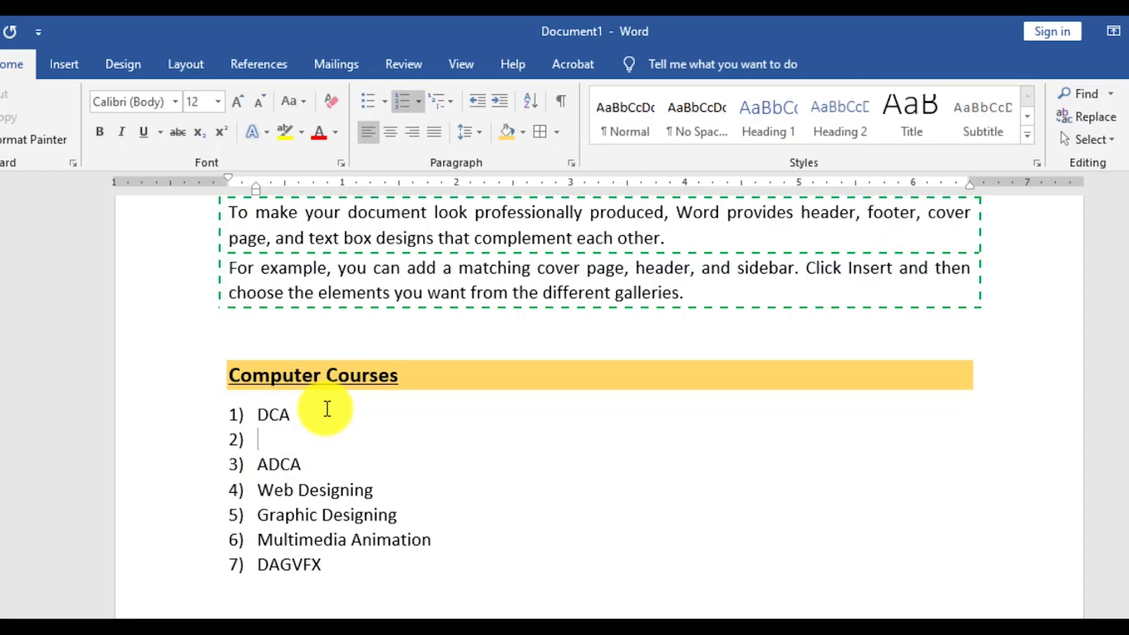
pyautogui.click(507, 106)
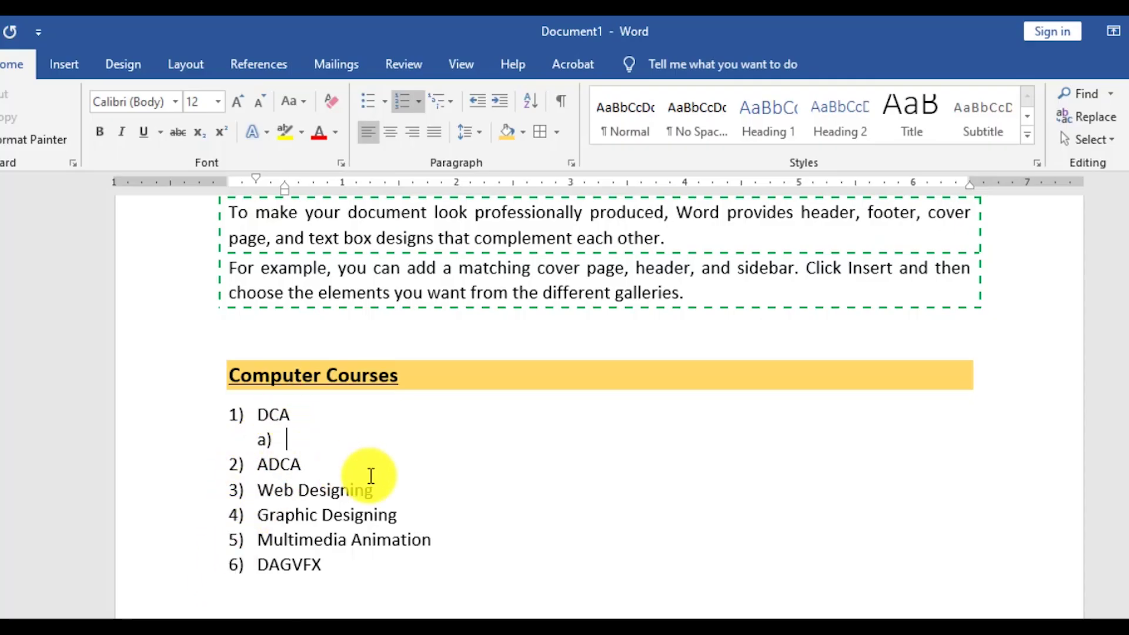
pyautogui.write('Basic Computer')
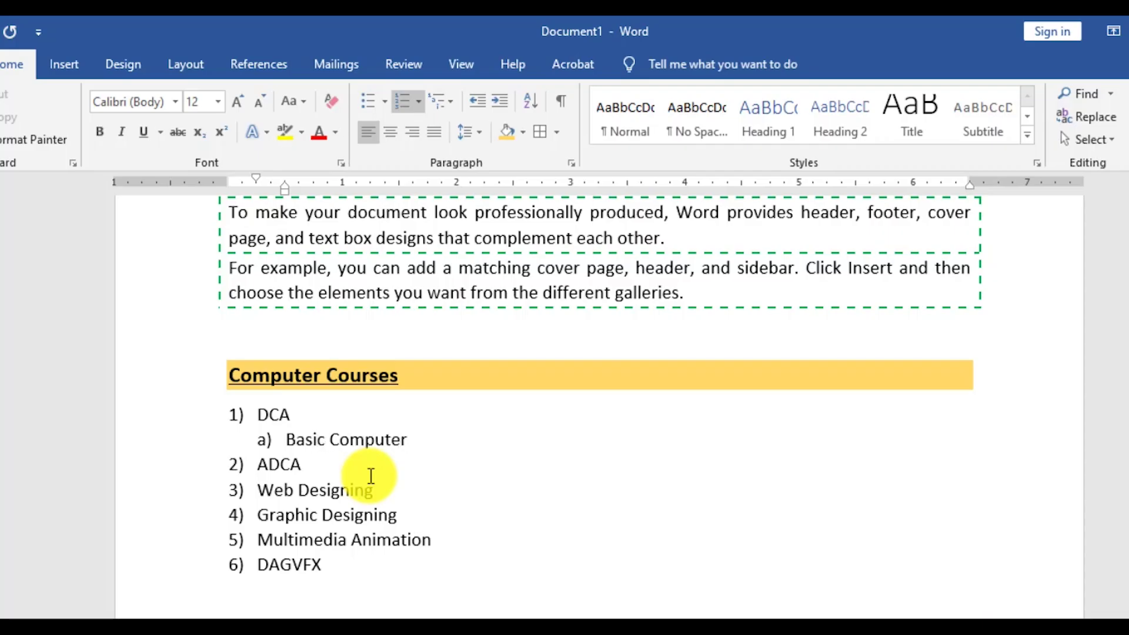
pyautogui.press('Return')
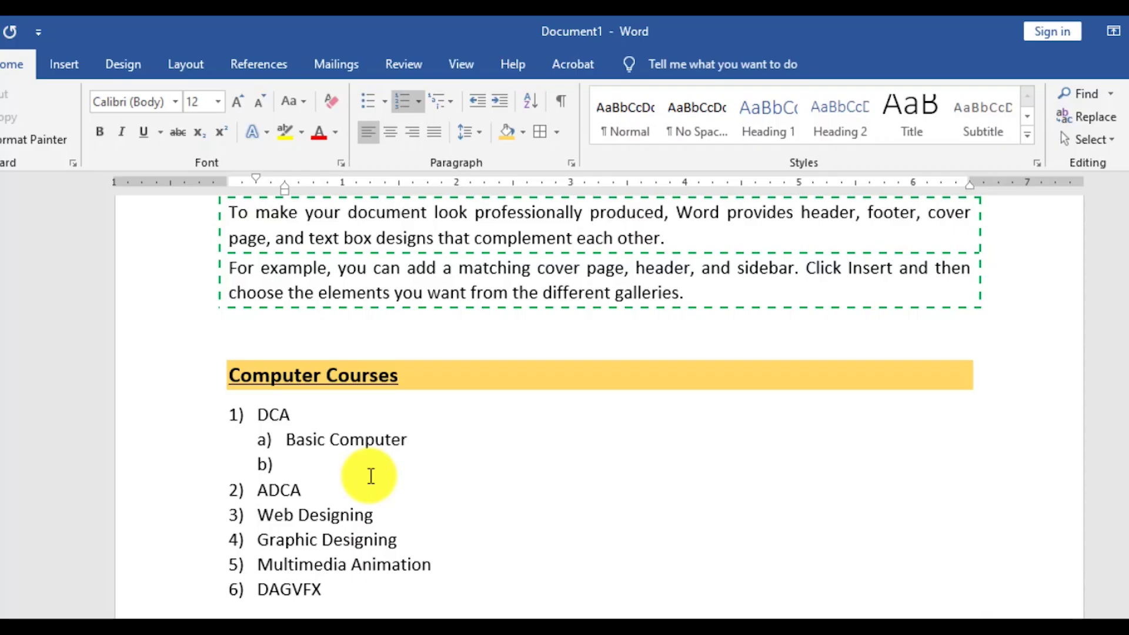
pyautogui.write('Tally Prime')
# - Continue the DCA sublist below Tally Prime with the items Graphics, Web Designing and Advanced Excel
pyautogui.press('Return')
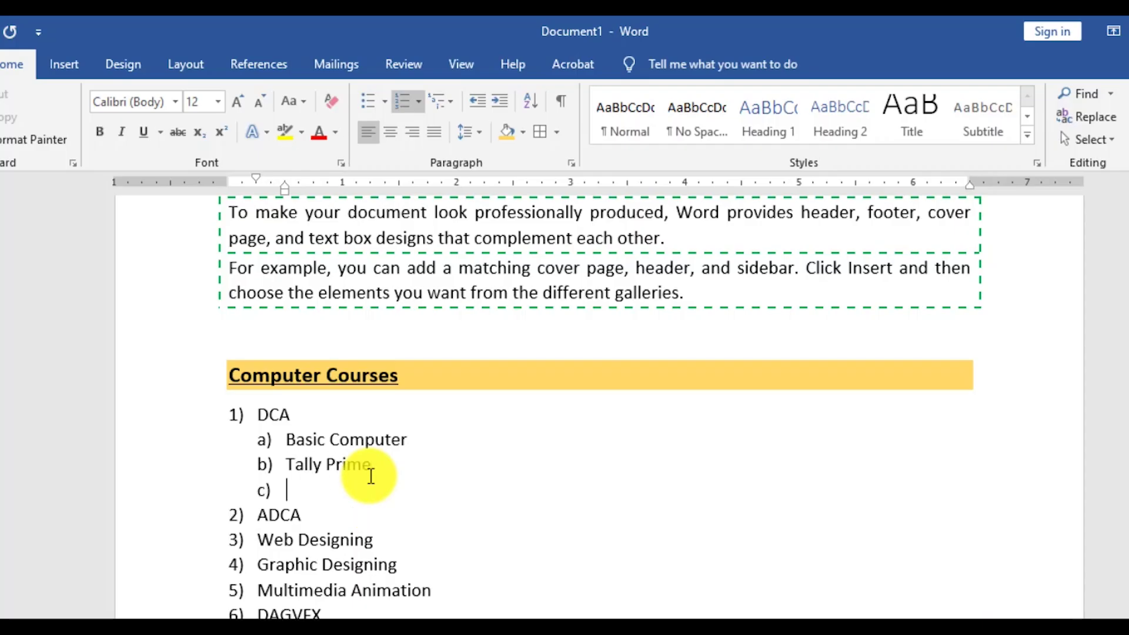
pyautogui.write('Graphics')
pyautogui.press('Return')
pyautogui.write('W')
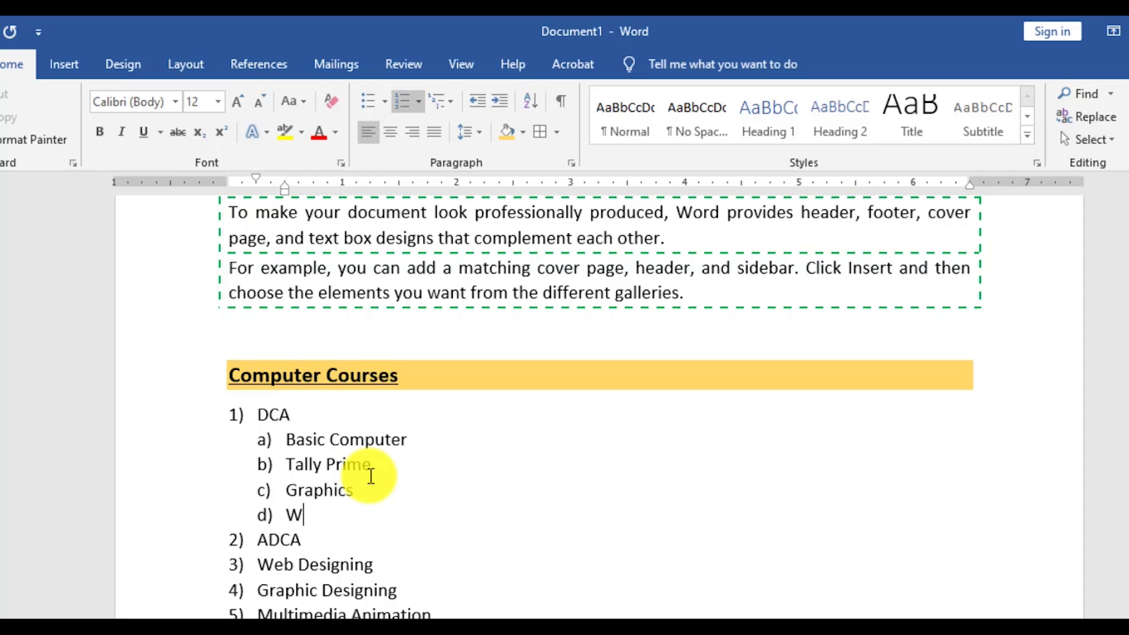
pyautogui.write('eb Deso')
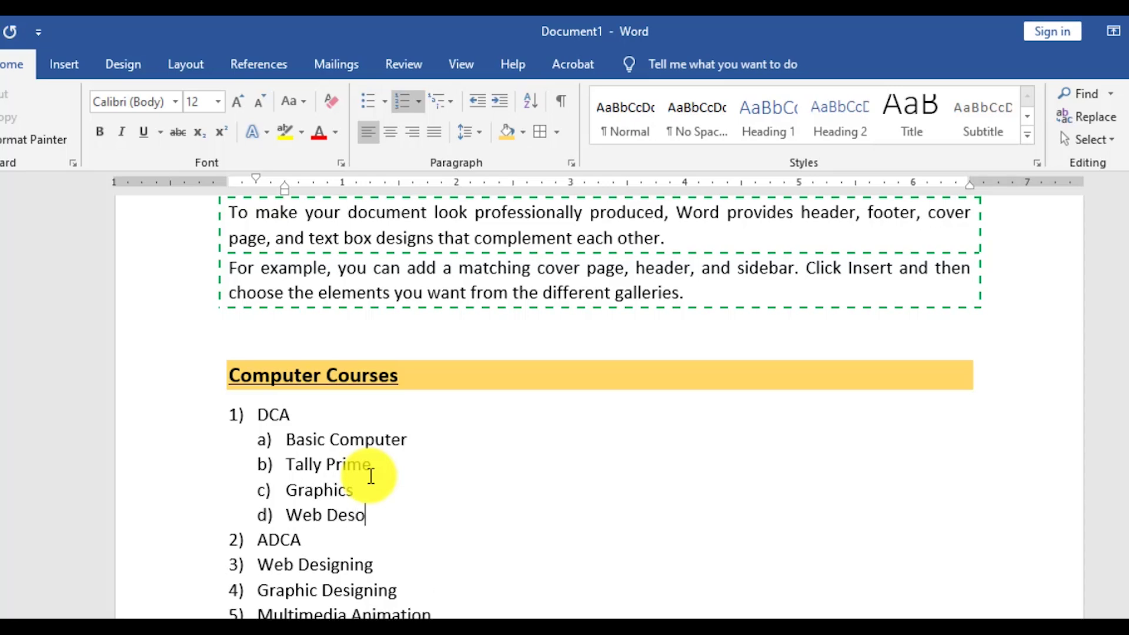
pyautogui.press('BackSpace')
pyautogui.write('igning')
pyautogui.press('Return')
pyautogui.write('Advanced ')
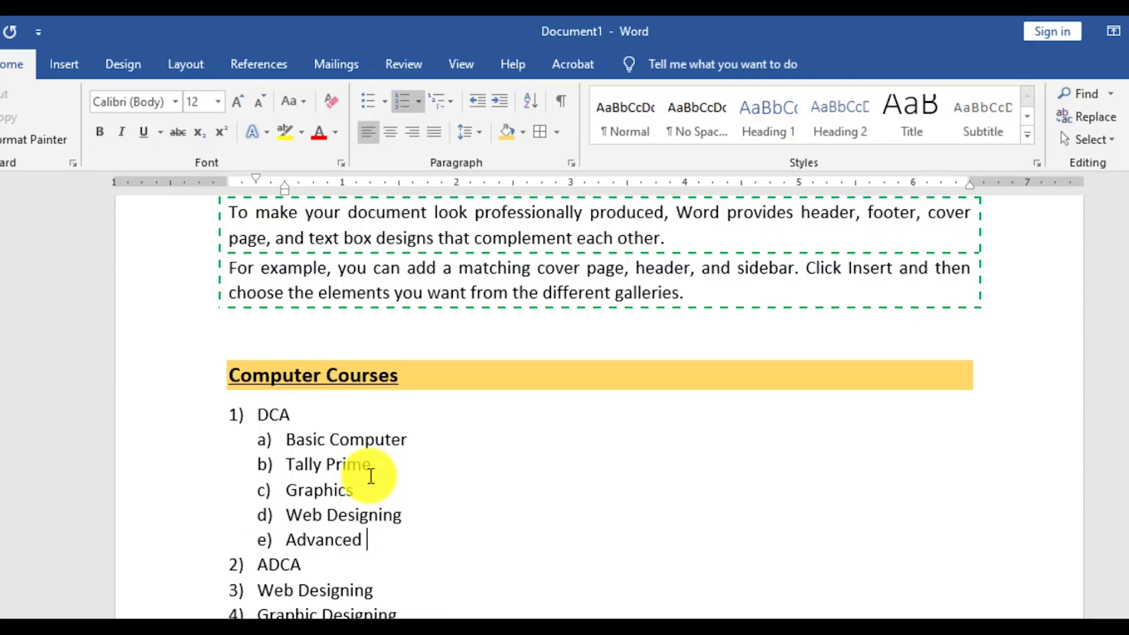
pyautogui.write('Excel')
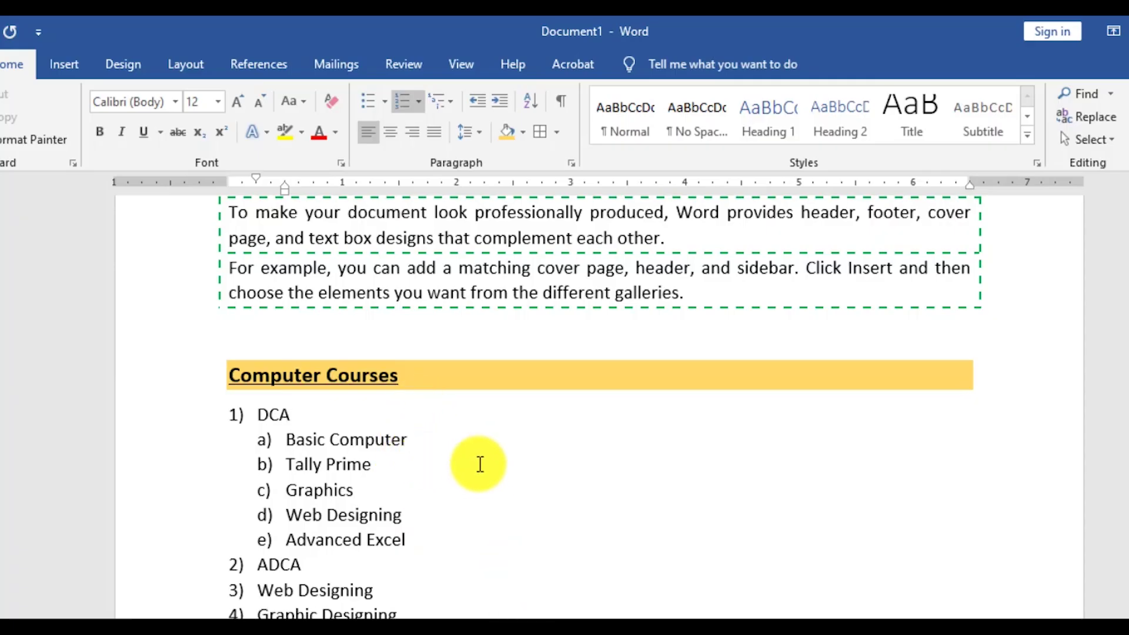
# - Add third-level items MS Word, Excel and PowerPoint under Basic Computer in the DCA sublist
pyautogui.press('Return')
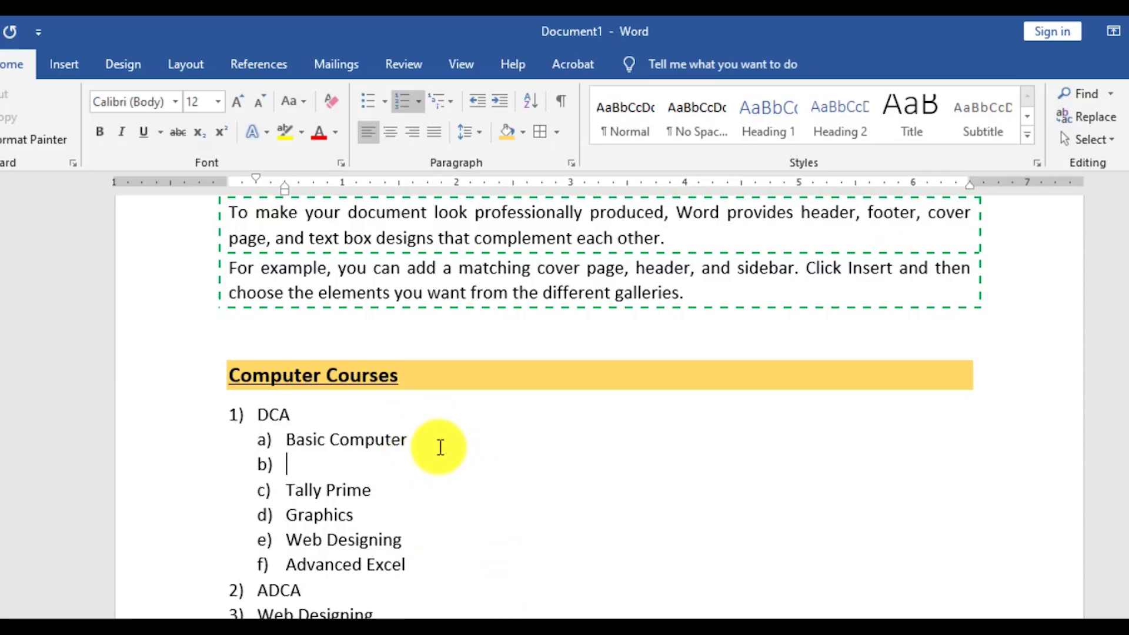
pyautogui.click(504, 107)
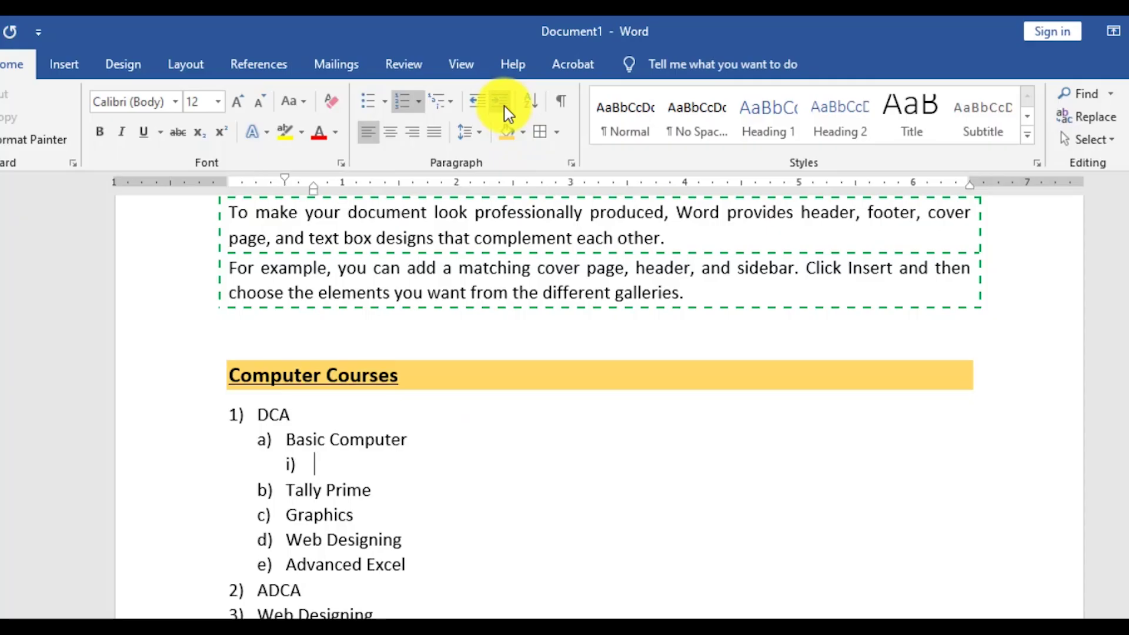
pyautogui.click(358, 471)
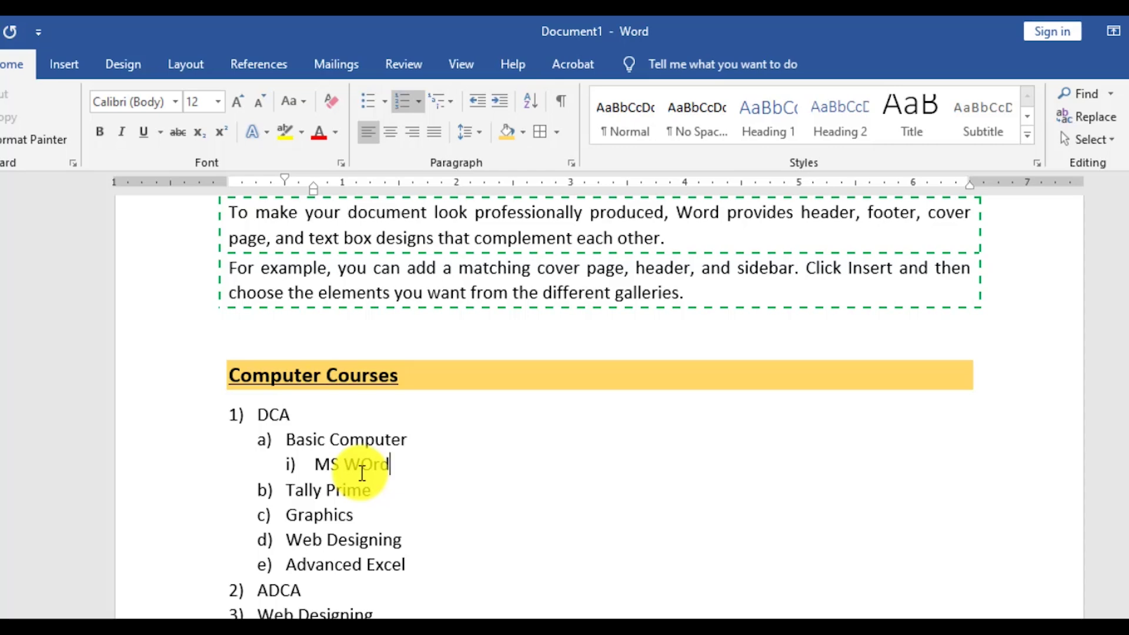
pyautogui.write('MS Word')
pyautogui.press('Return')
pyautogui.write('Excel')
pyautogui.press('Return')
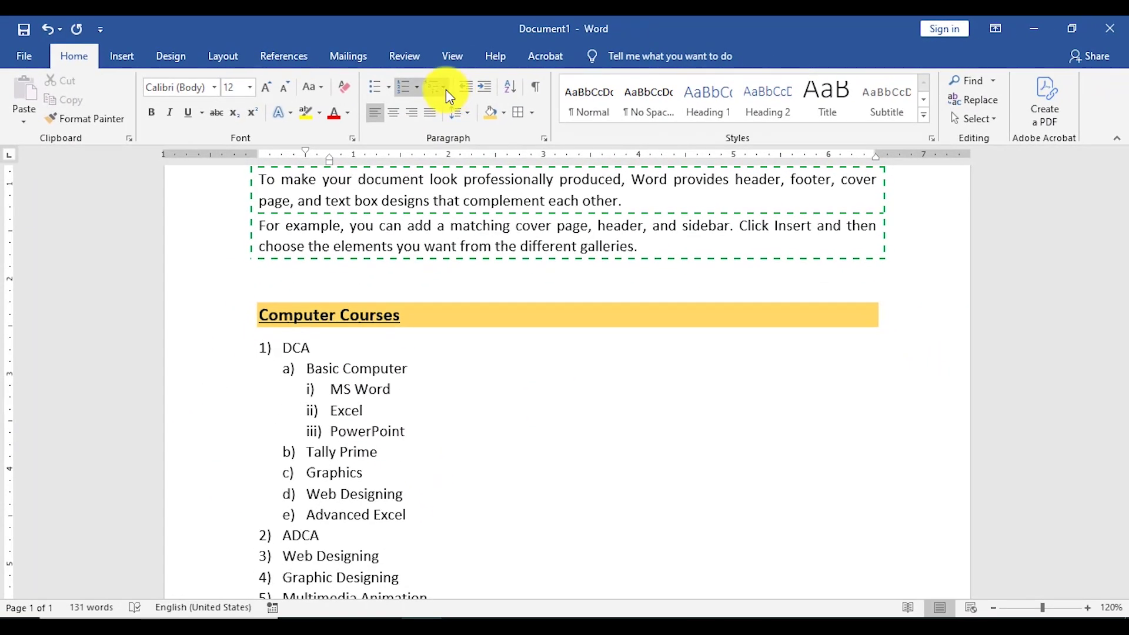
# - Examine the level numbering of the 1), a), i) multilevel list format and compare it with the course list
pyautogui.click(445, 89)
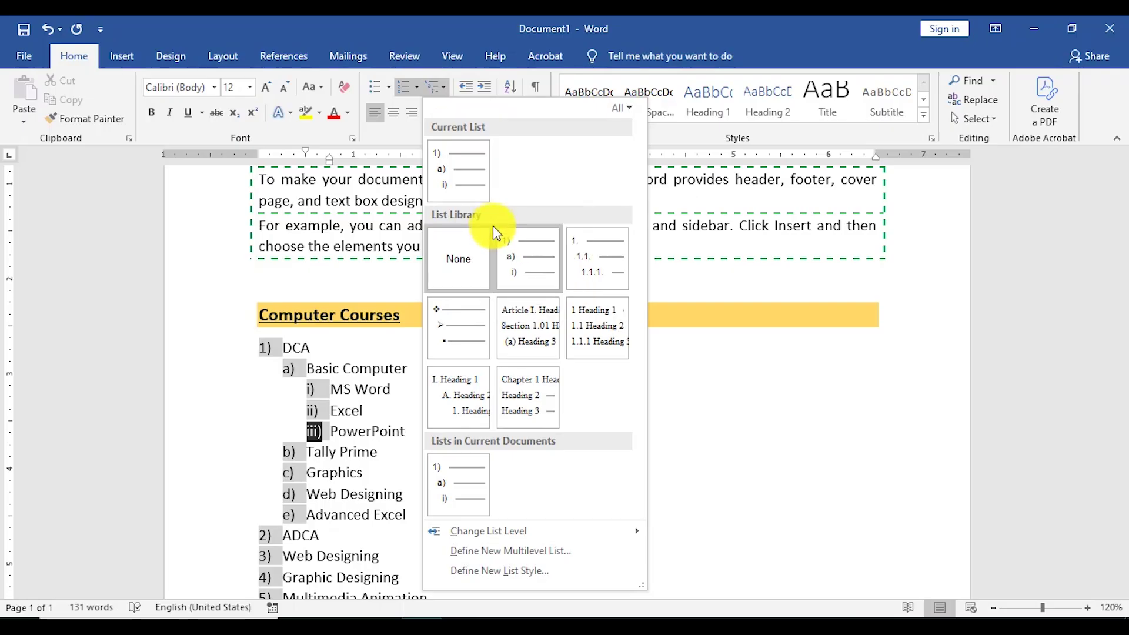
pyautogui.moveTo(560, 279)
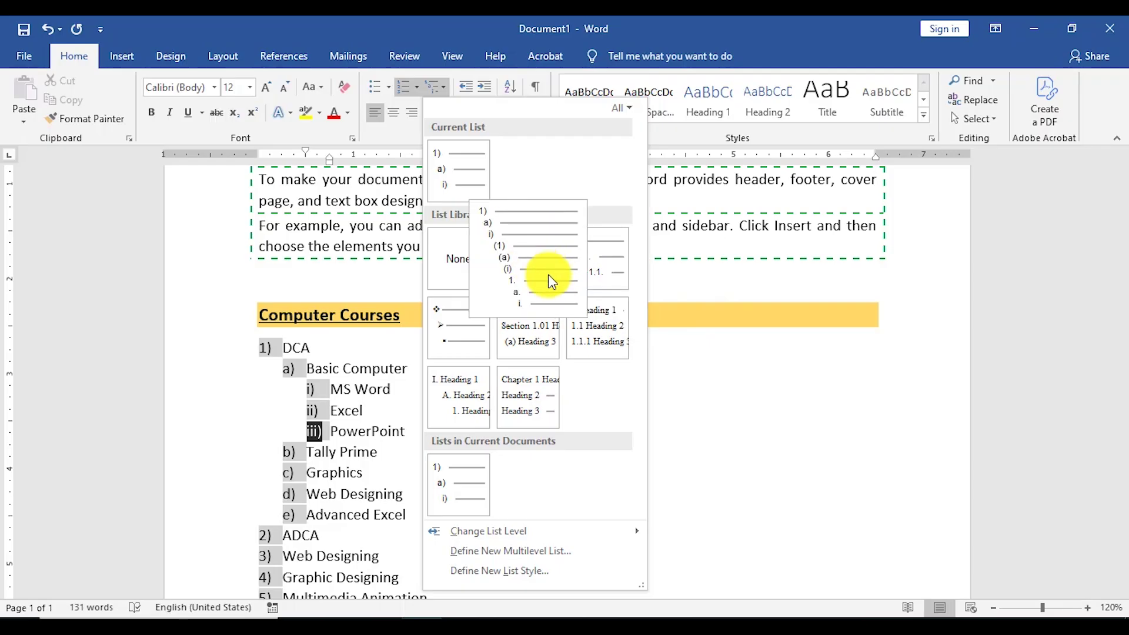
pyautogui.moveTo(622, 316)
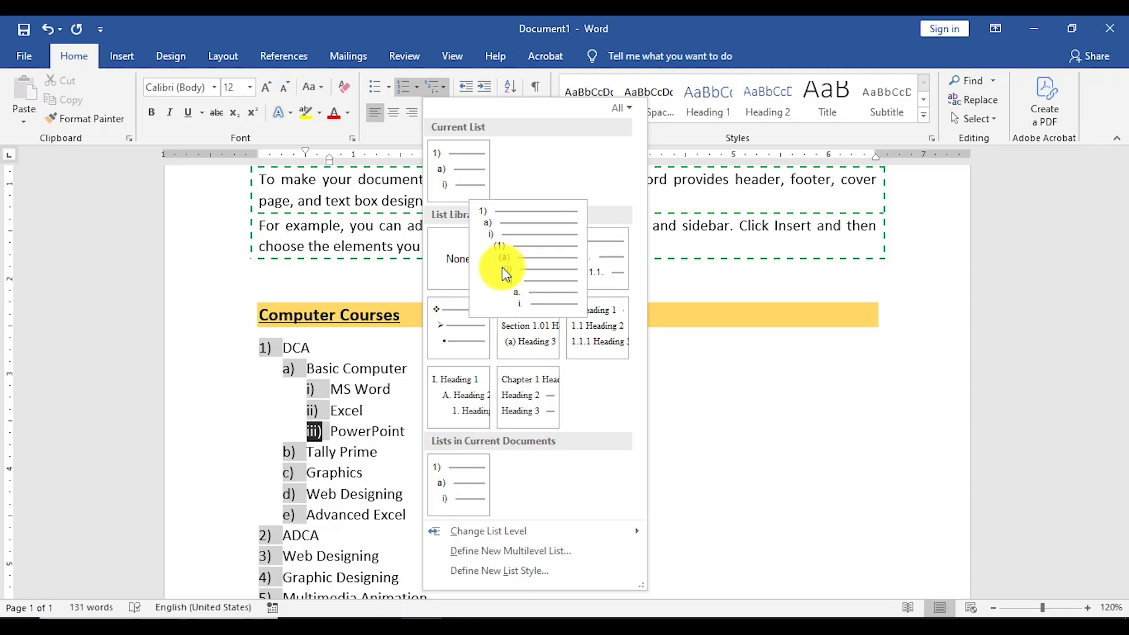
pyautogui.click(241, 414)
pyautogui.click(407, 432)
pyautogui.scroll(-3, 396, 471)
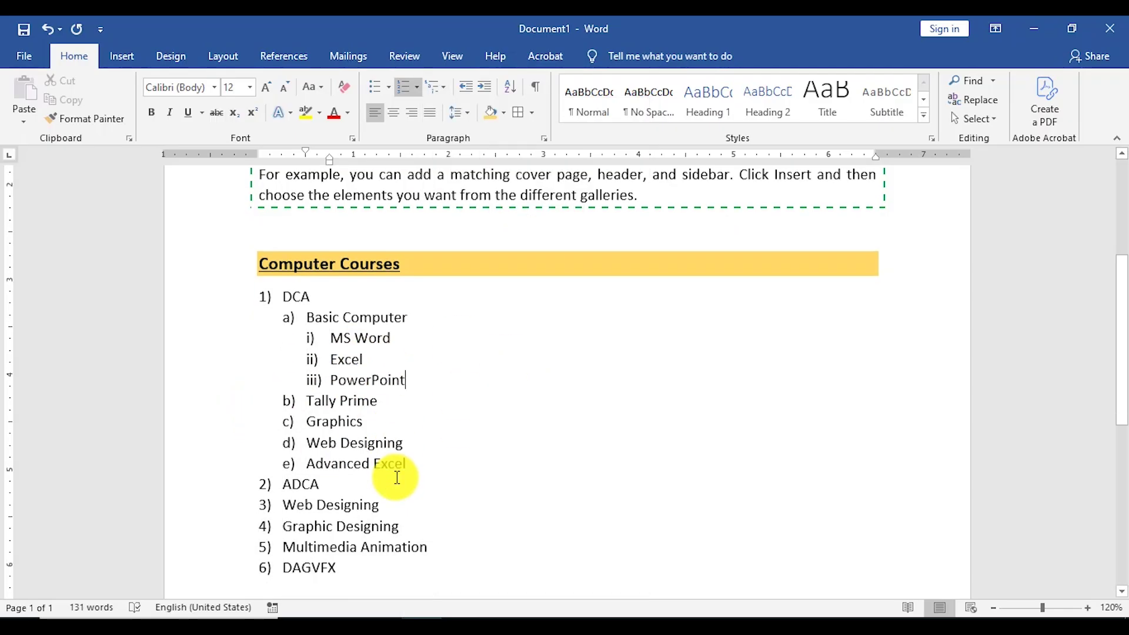
pyautogui.scroll(3, 411, 447)
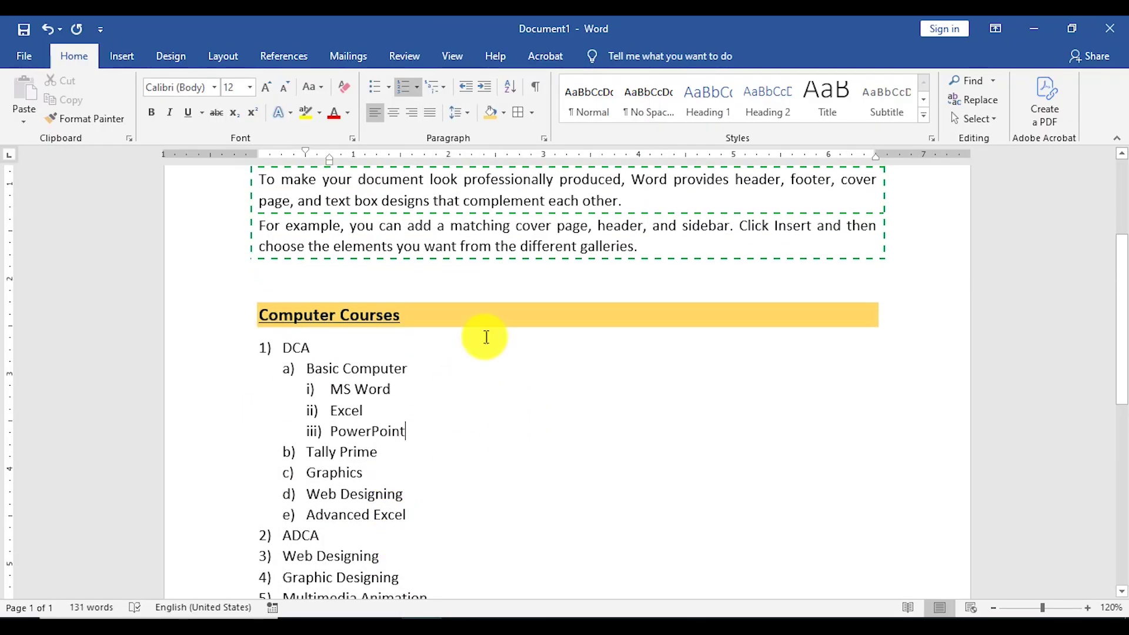
pyautogui.click(445, 89)
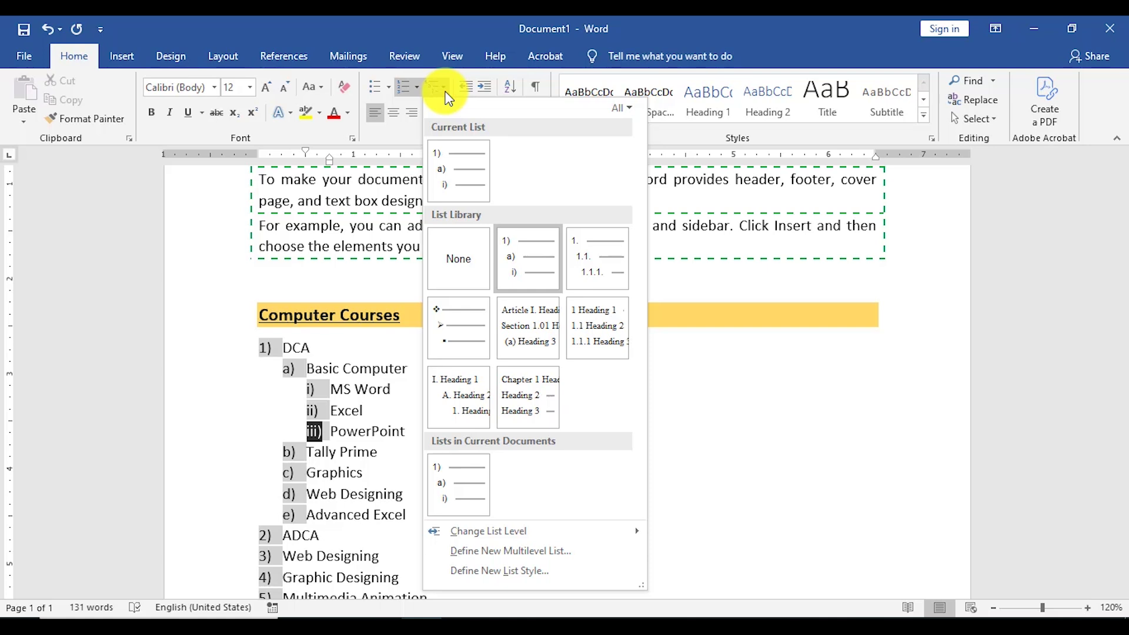
pyautogui.click(446, 94)
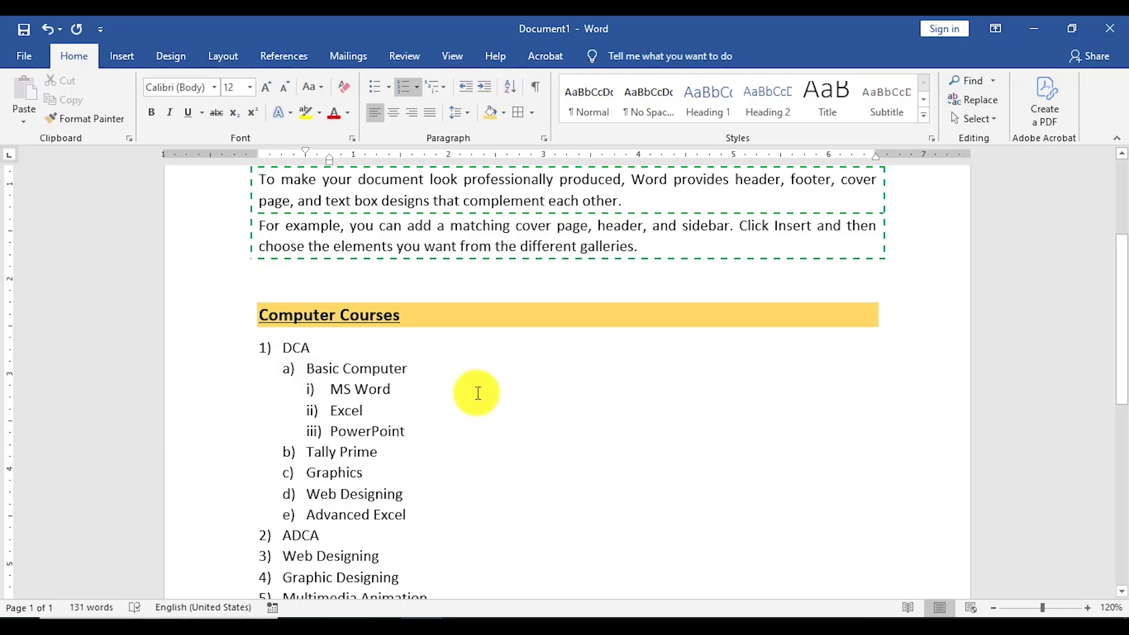
# - Sort the whole multilevel course list under Computer Courses by Headings, with type Text, in ascending order
pyautogui.scroll(-2, 474, 390)
pyautogui.moveTo(346, 480); pyautogui.dragTo(282, 212)
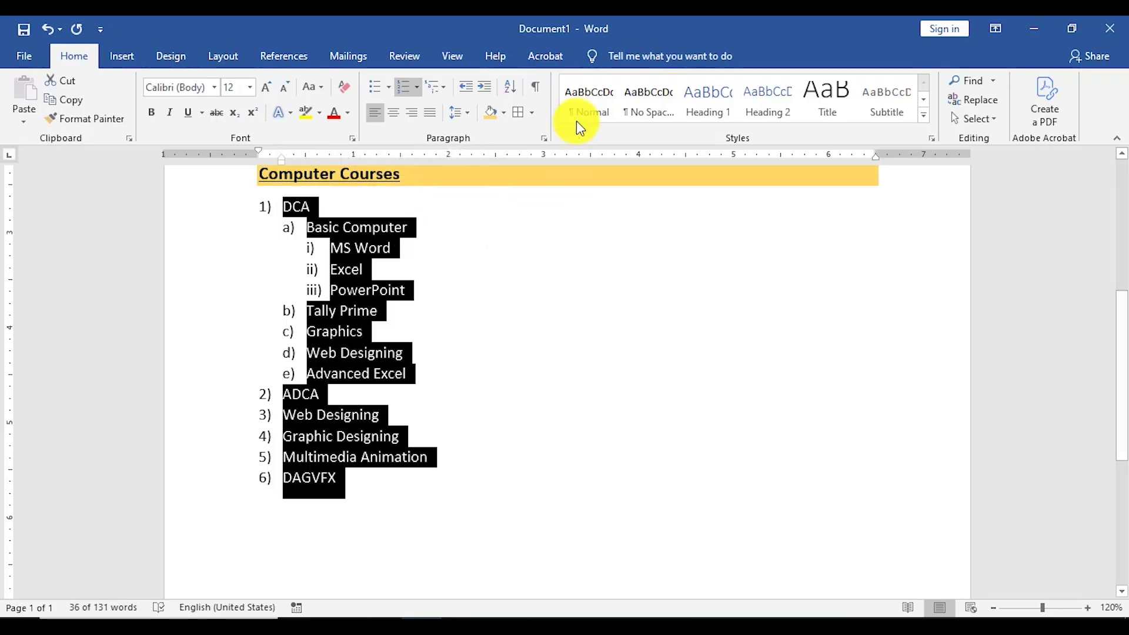
pyautogui.click(252, 507)
pyautogui.moveTo(336, 487); pyautogui.dragTo(280, 210)
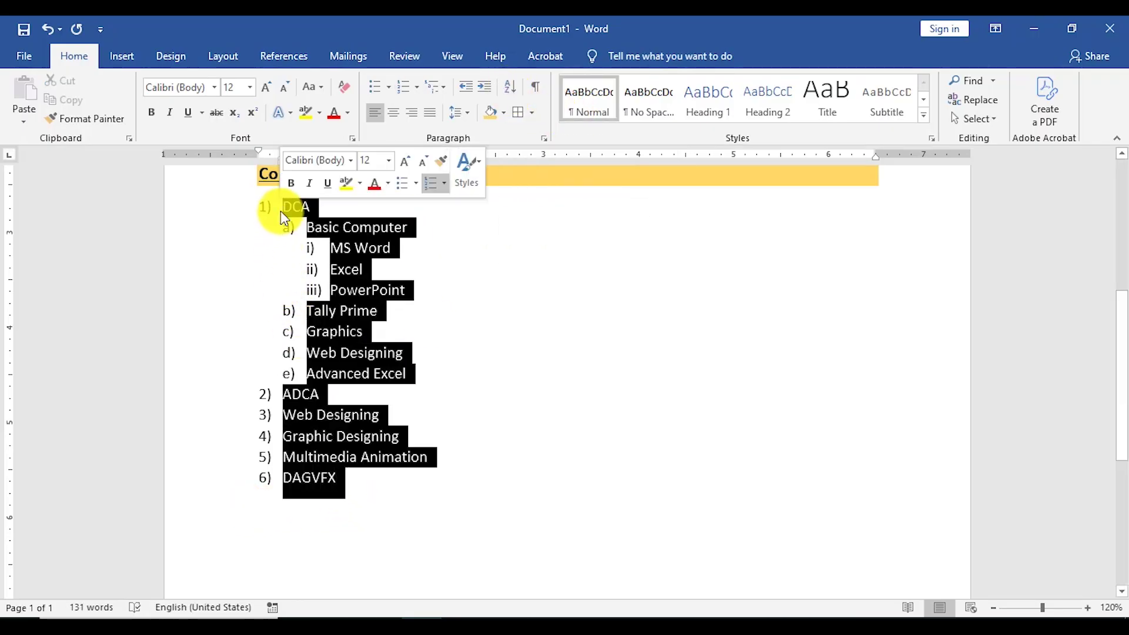
pyautogui.click(504, 94)
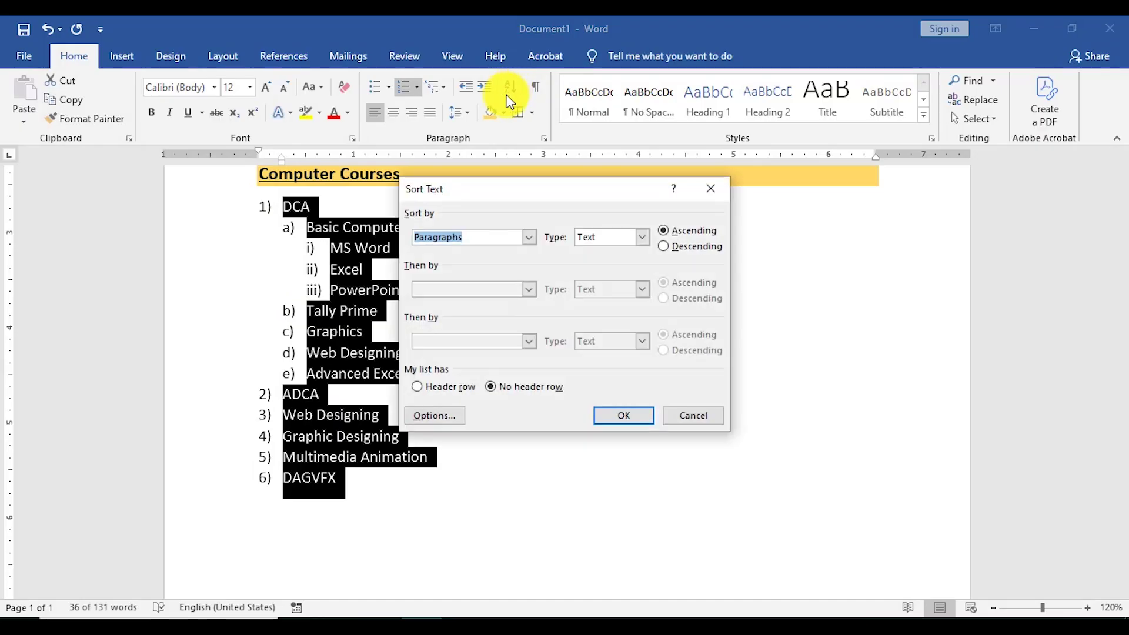
pyautogui.moveTo(534, 186); pyautogui.dragTo(690, 200)
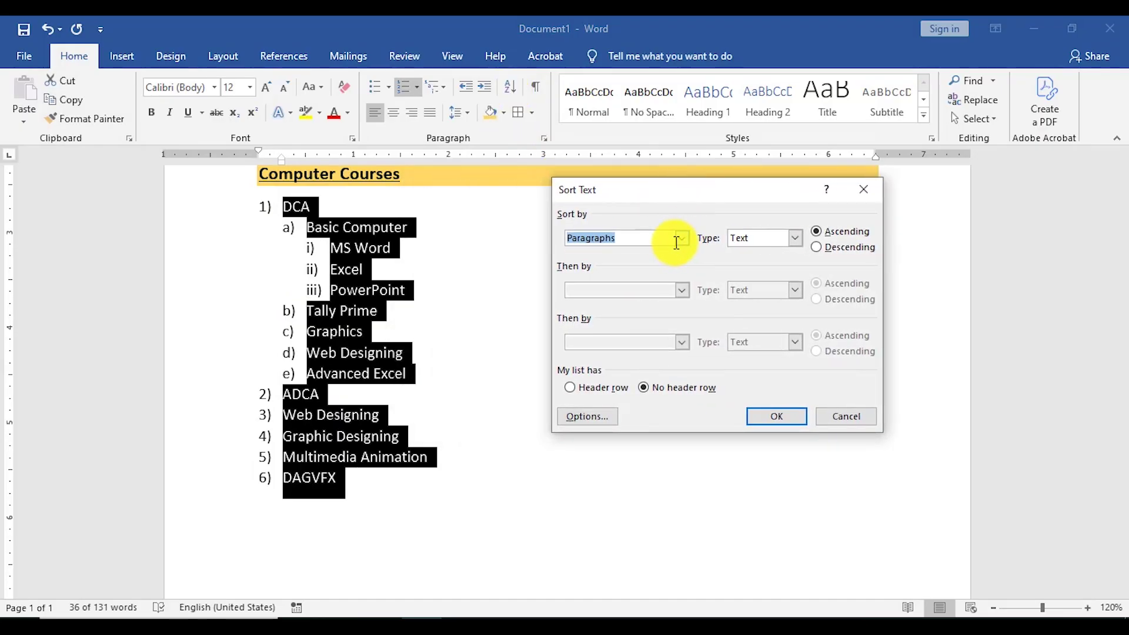
pyautogui.click(678, 241)
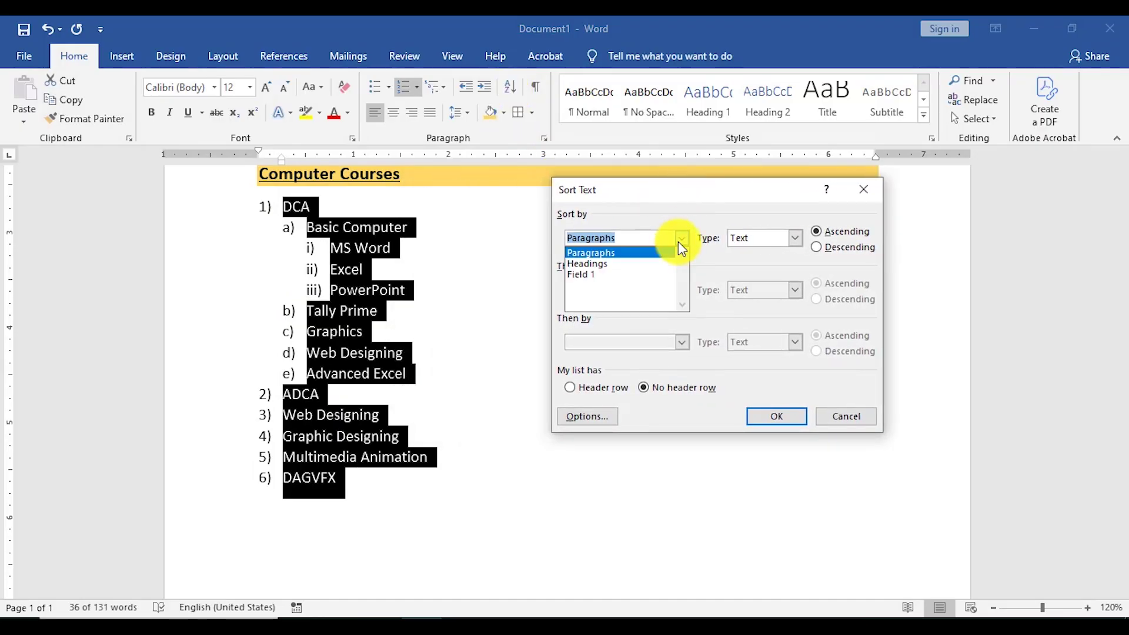
pyautogui.click(601, 266)
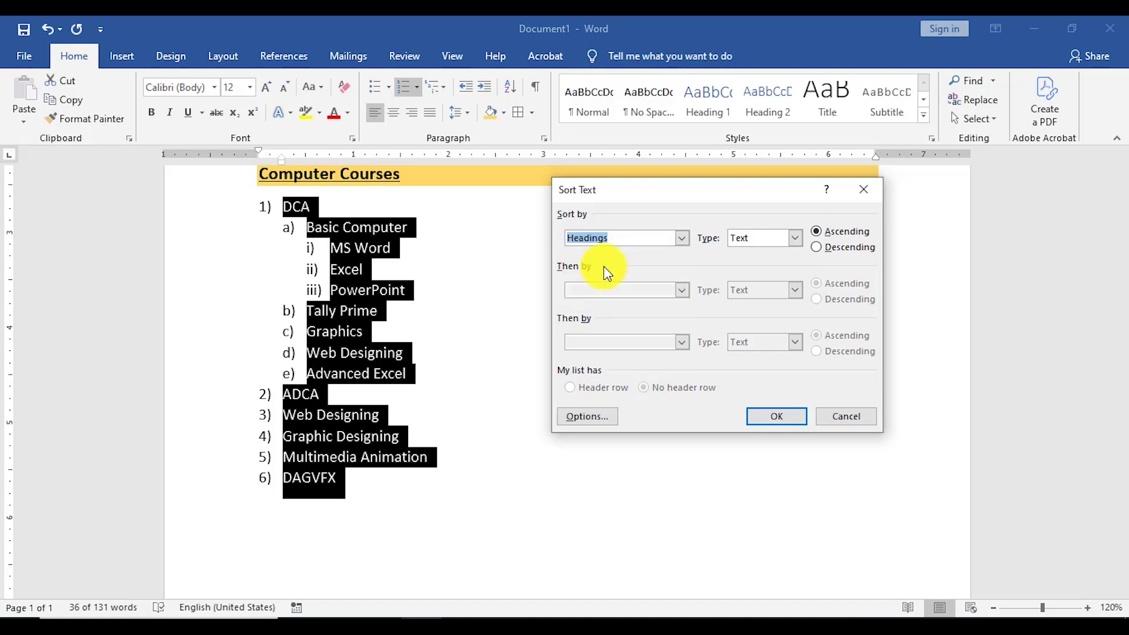
pyautogui.click(796, 239)
pyautogui.click(798, 245)
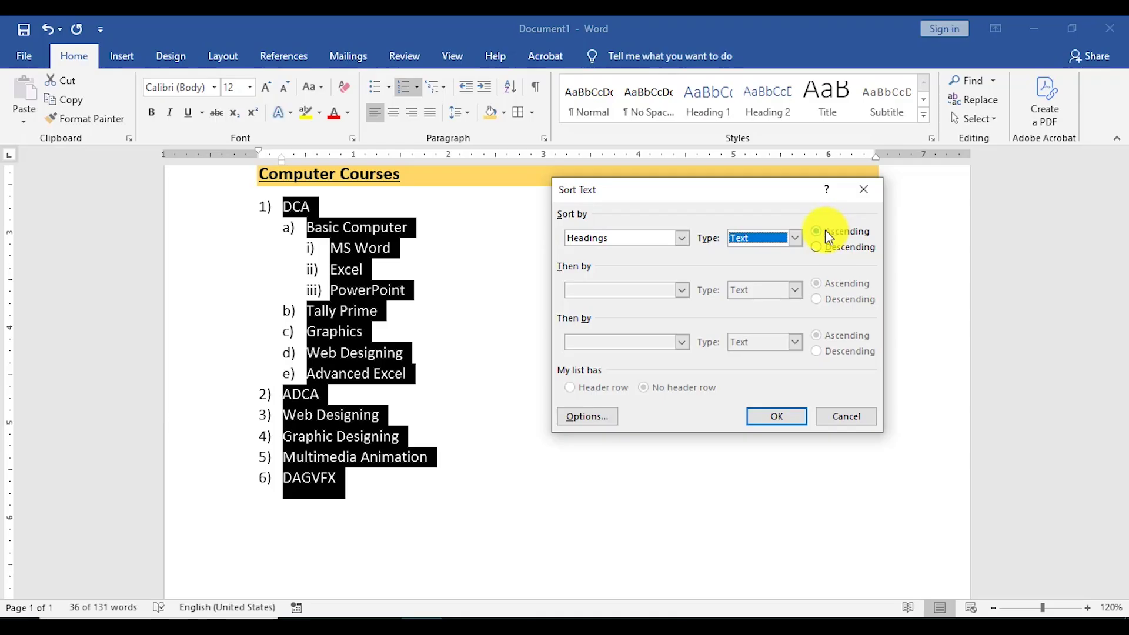
pyautogui.click(820, 251)
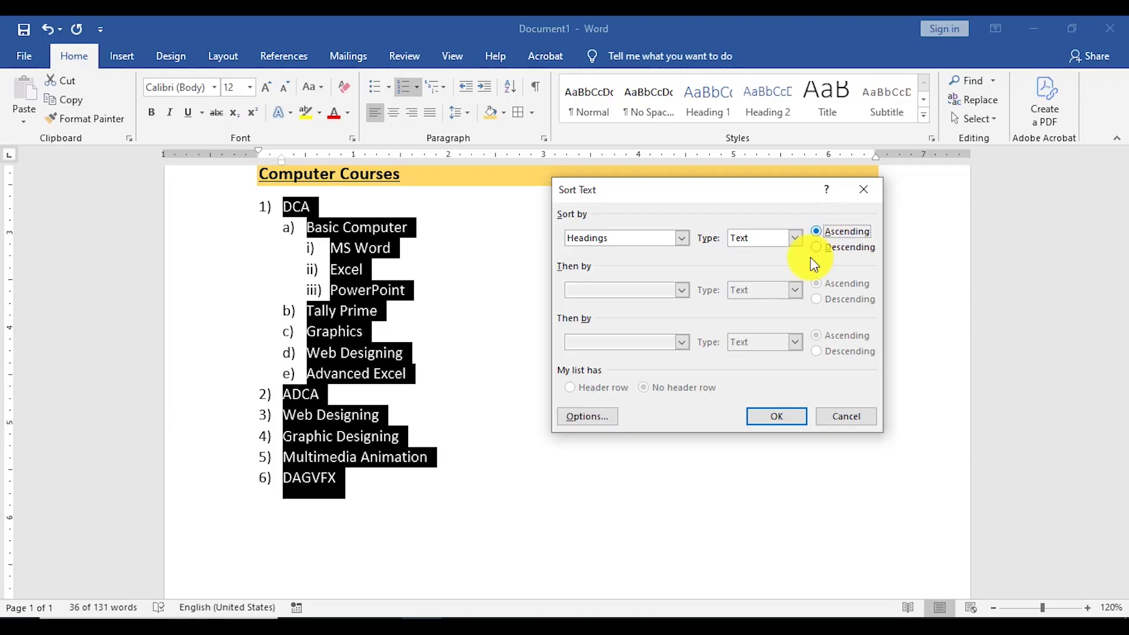
pyautogui.click(776, 414)
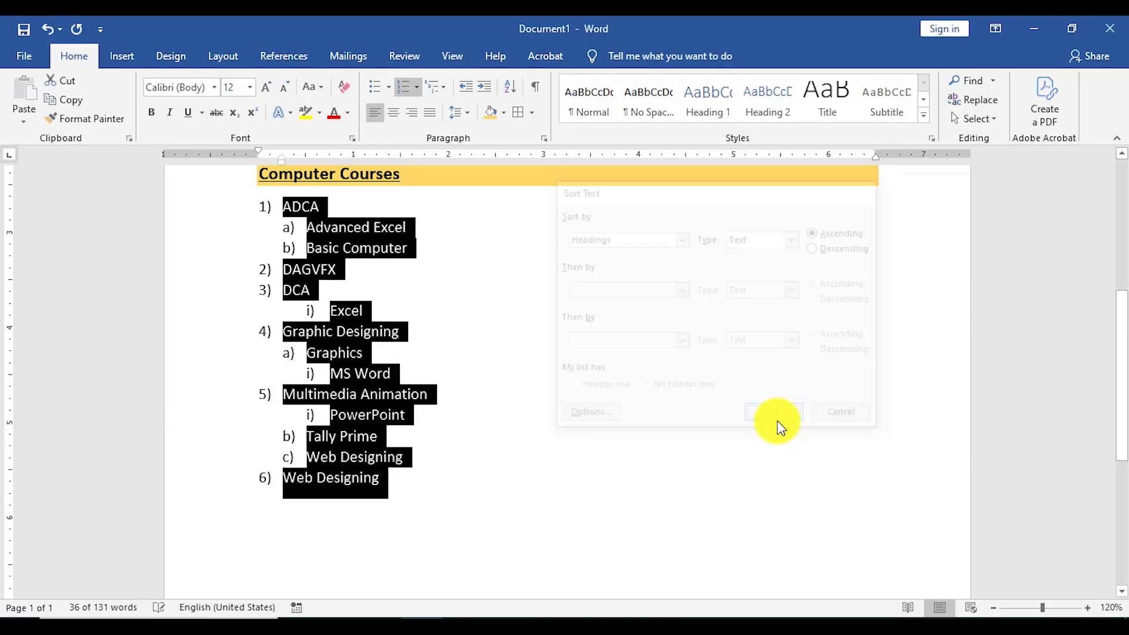
pyautogui.click(496, 333)
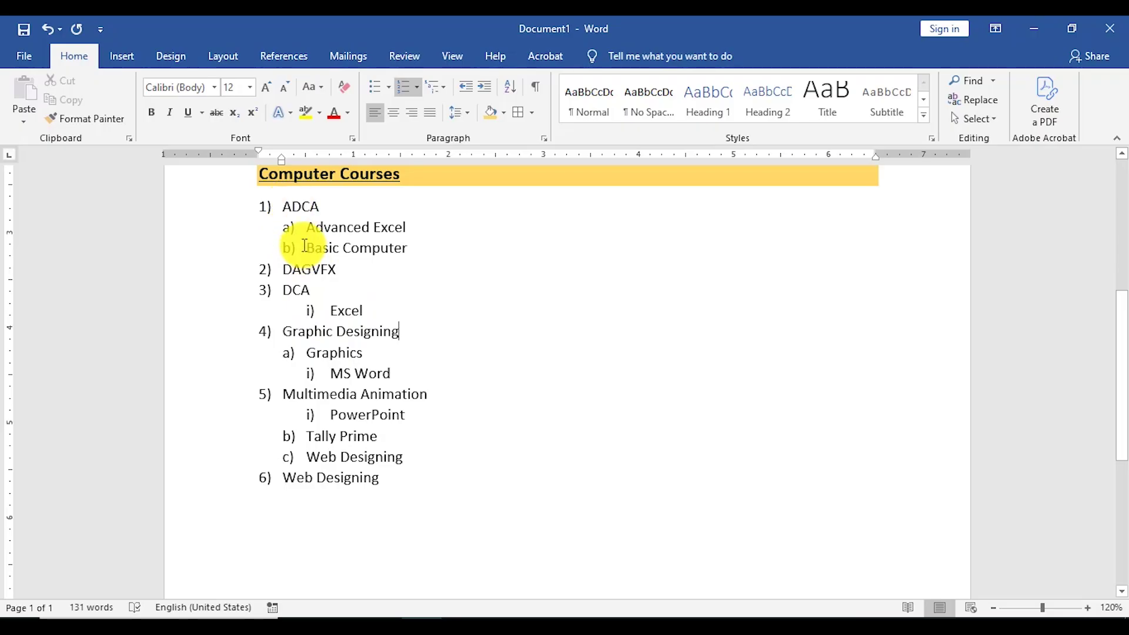
pyautogui.moveTo(291, 210); pyautogui.dragTo(379, 479)
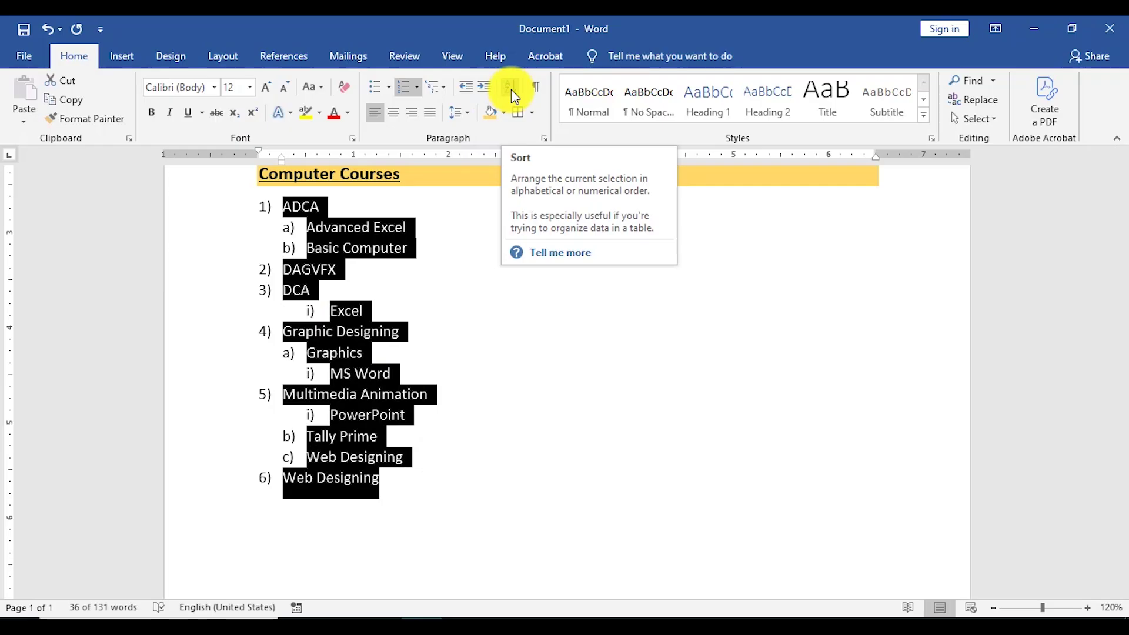
pyautogui.click(453, 491)
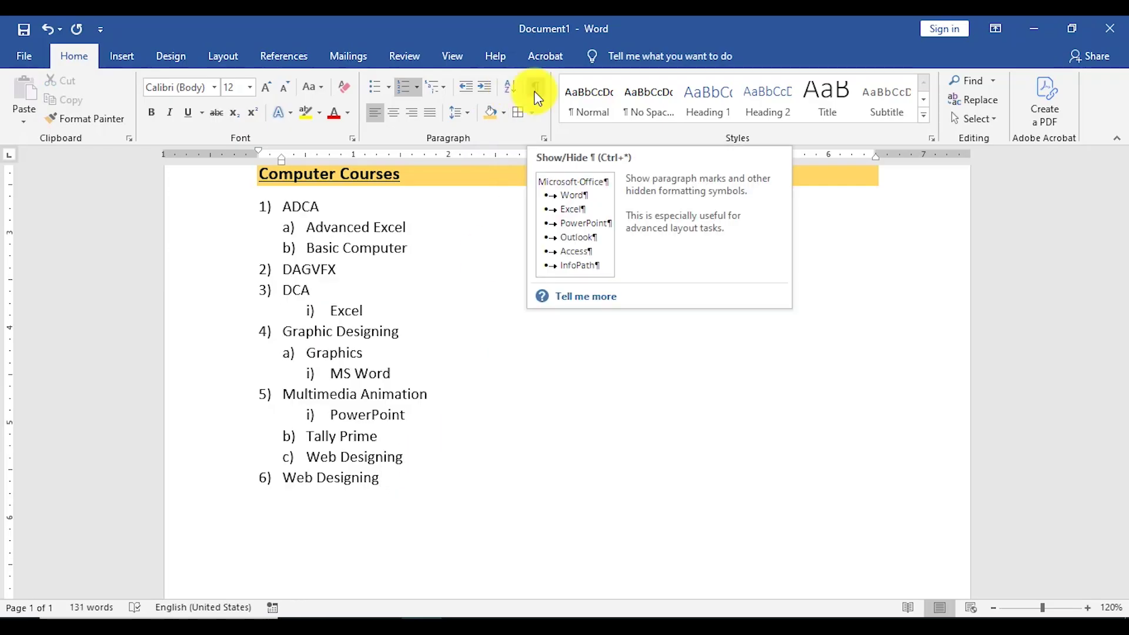
# - Show the formatting marks and inspect the space dots between the words of the first paragraph
pyautogui.scroll(6, 408, 453)
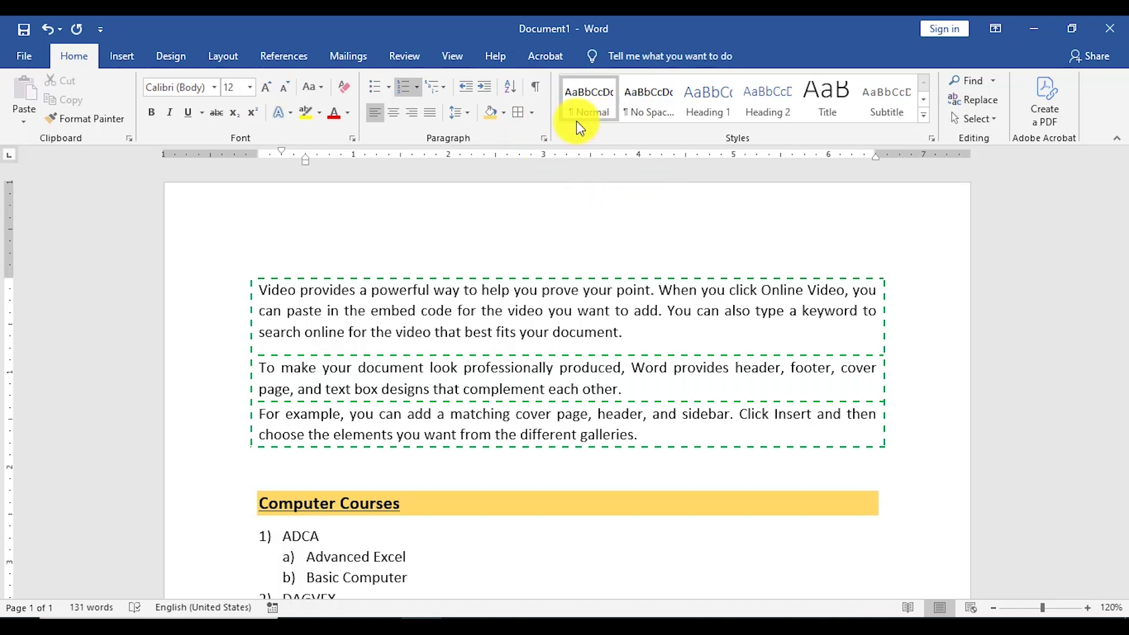
pyautogui.click(349, 295)
pyautogui.click(534, 87)
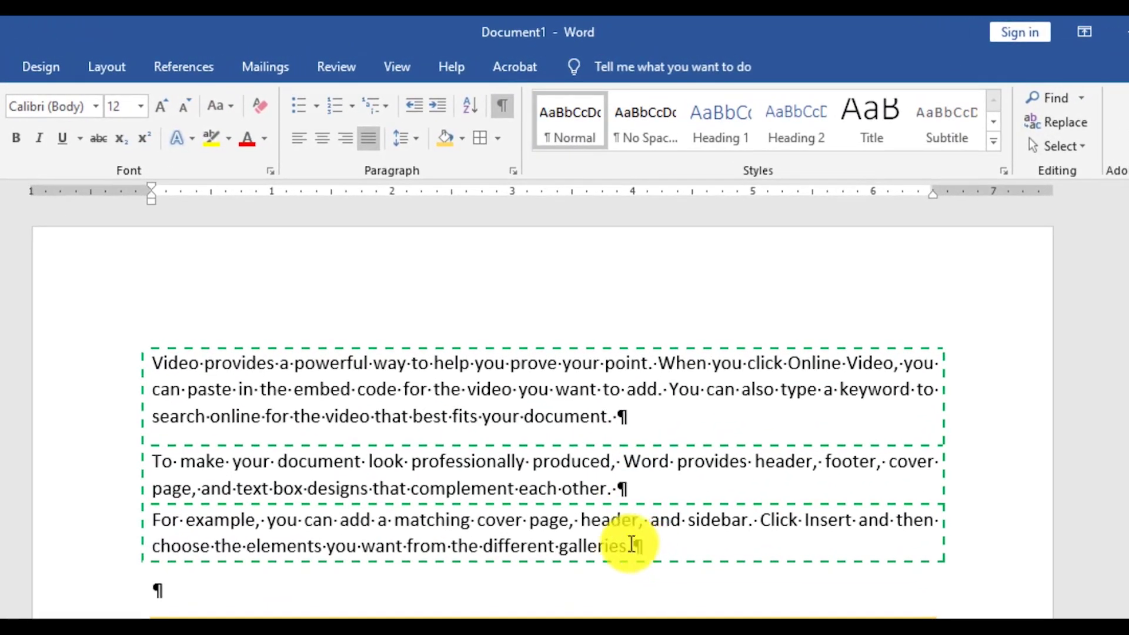
pyautogui.scroll(8, 161, 360)
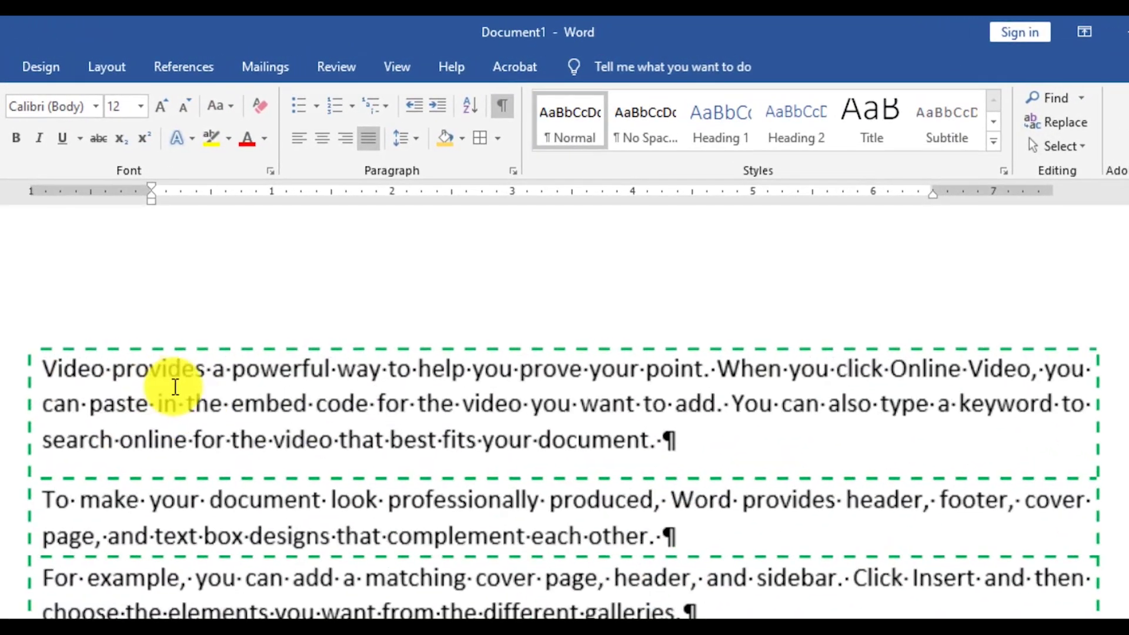
pyautogui.moveTo(138, 378); pyautogui.dragTo(144, 378)
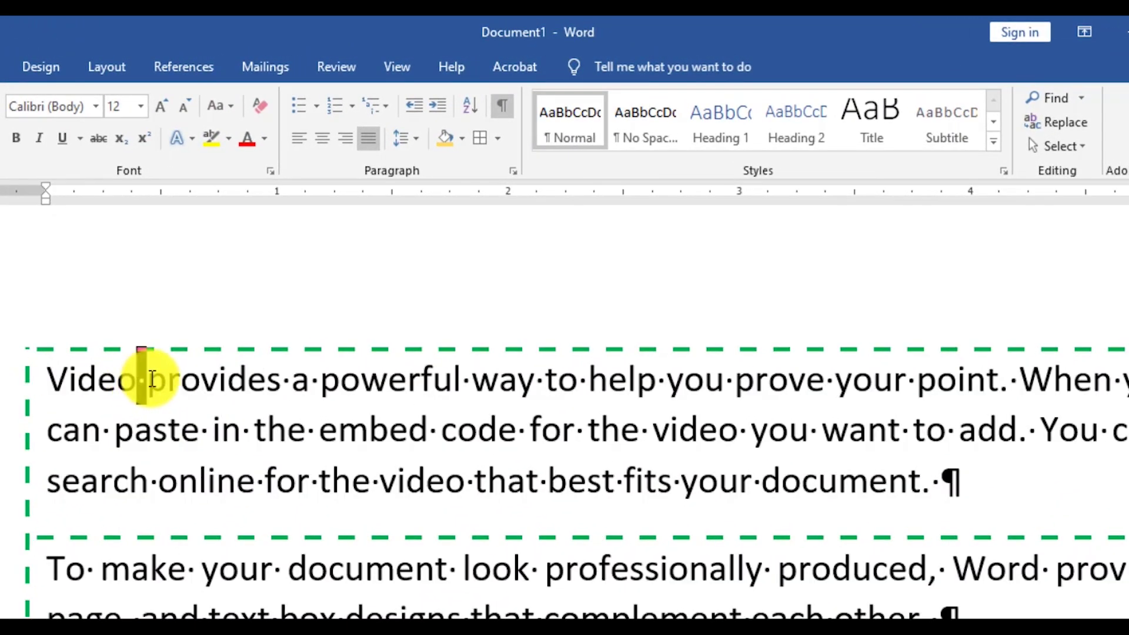
pyautogui.click(284, 379)
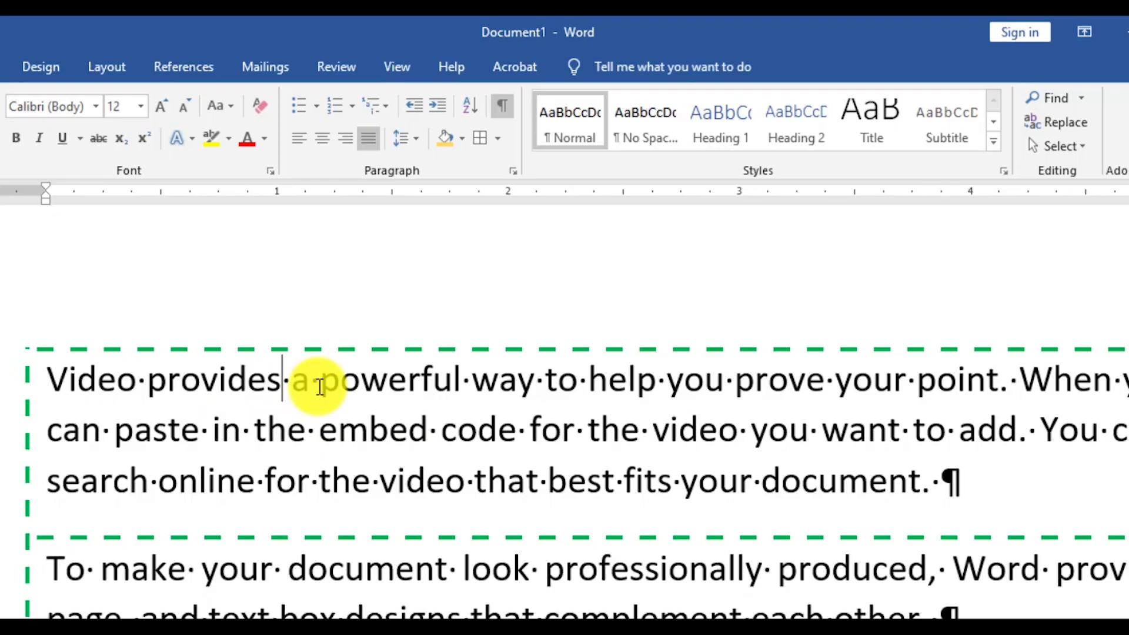
# - Insert extra spaces after "Video" and "way" in the first paragraph, comparing the text with formatting marks hidden and shown
pyautogui.click(143, 390)
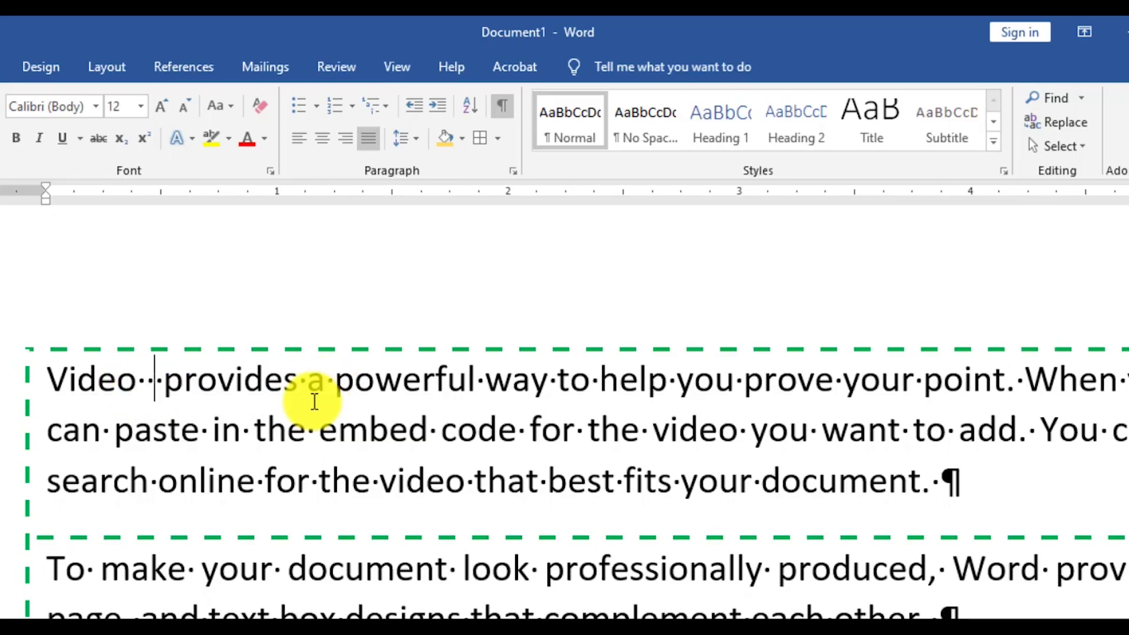
pyautogui.click(502, 106)
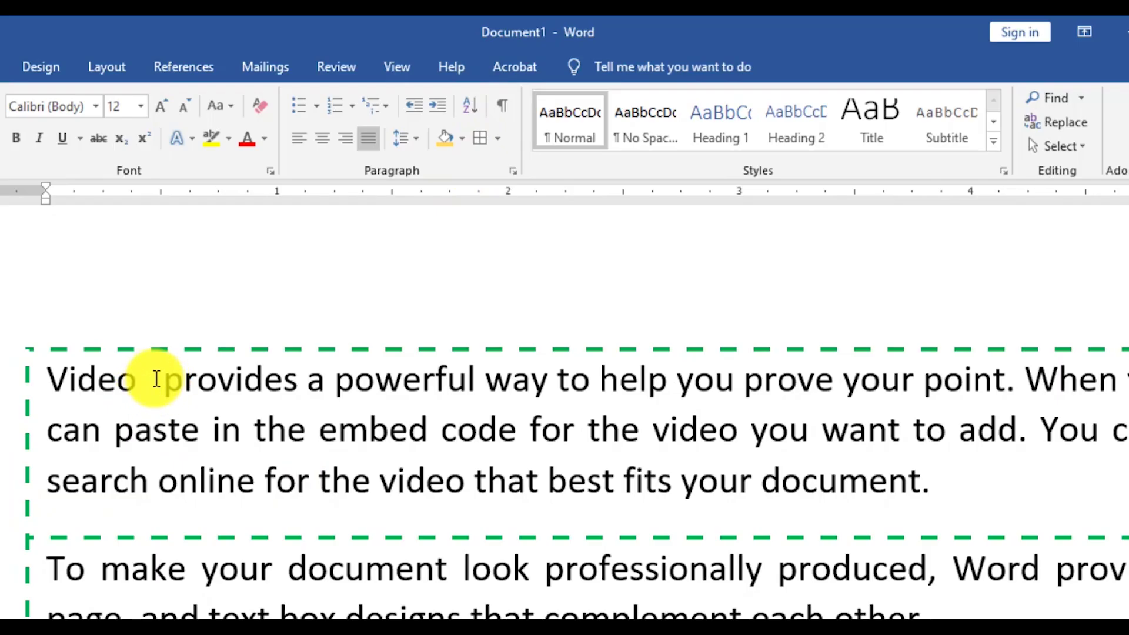
pyautogui.click(503, 107)
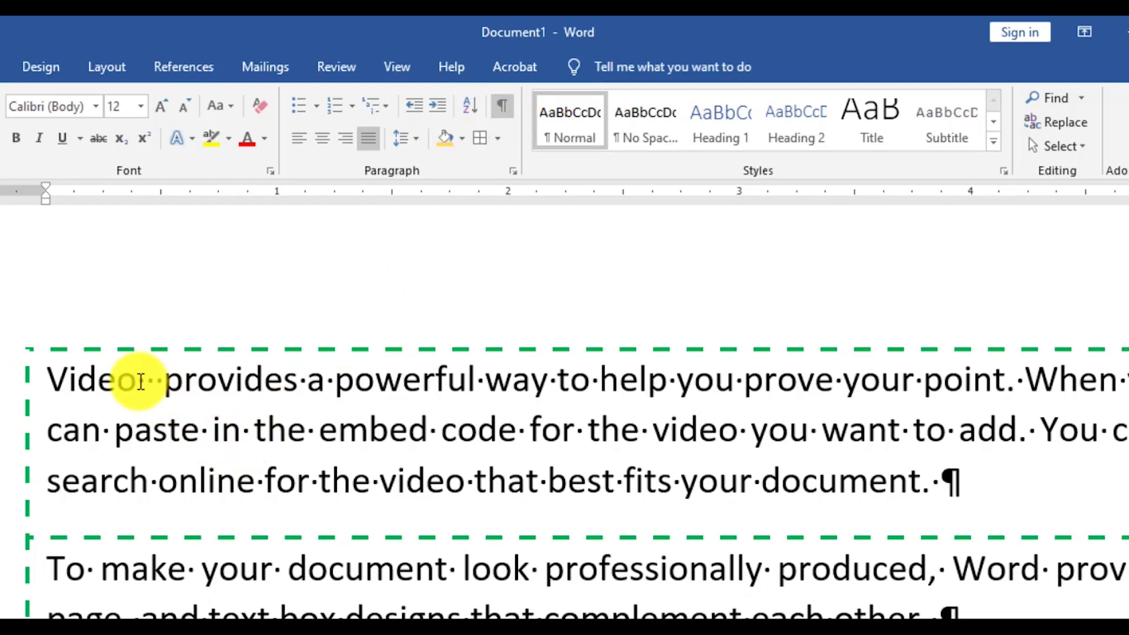
pyautogui.click(561, 379)
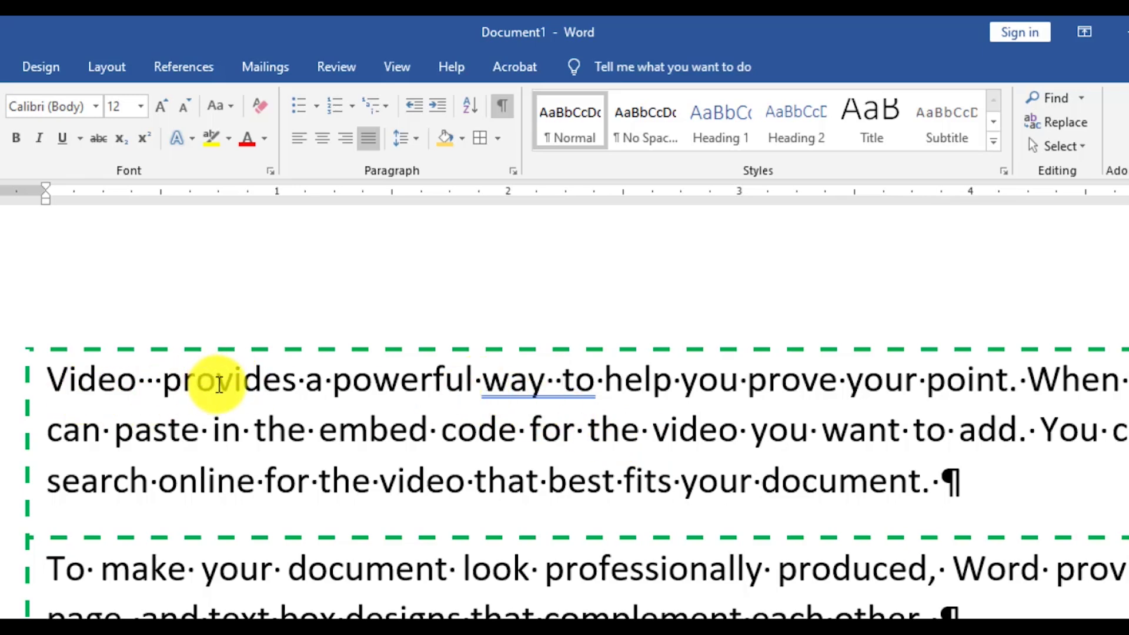
# - Delete the extra spaces after "Video" and "way" so that single spaces separate the words in the first paragraph
pyautogui.click(144, 381)
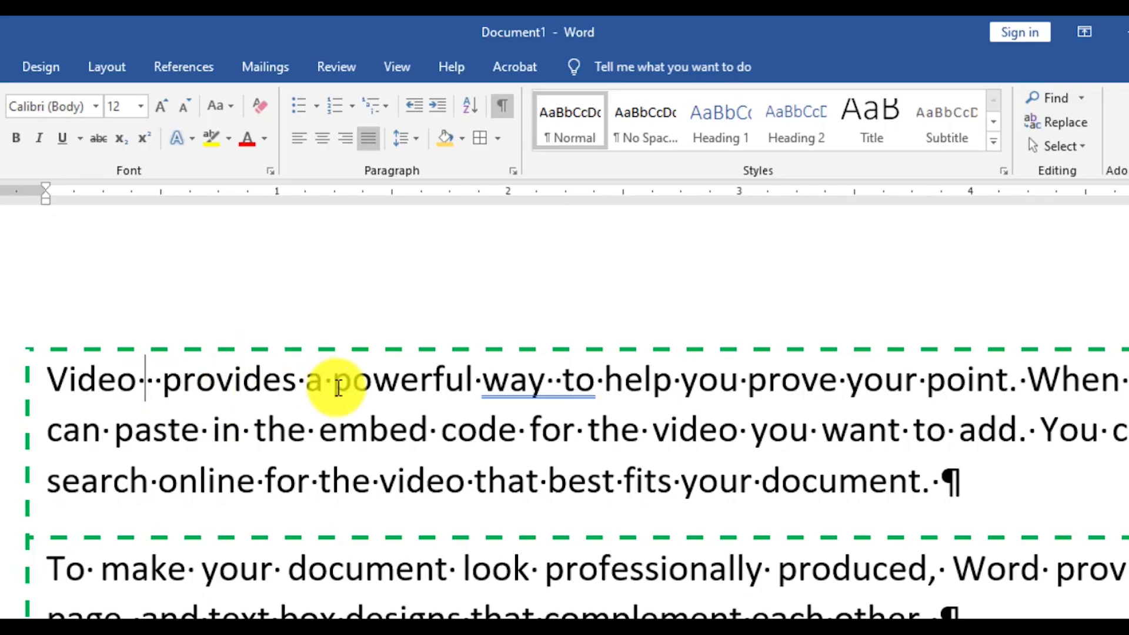
pyautogui.press('Delete')
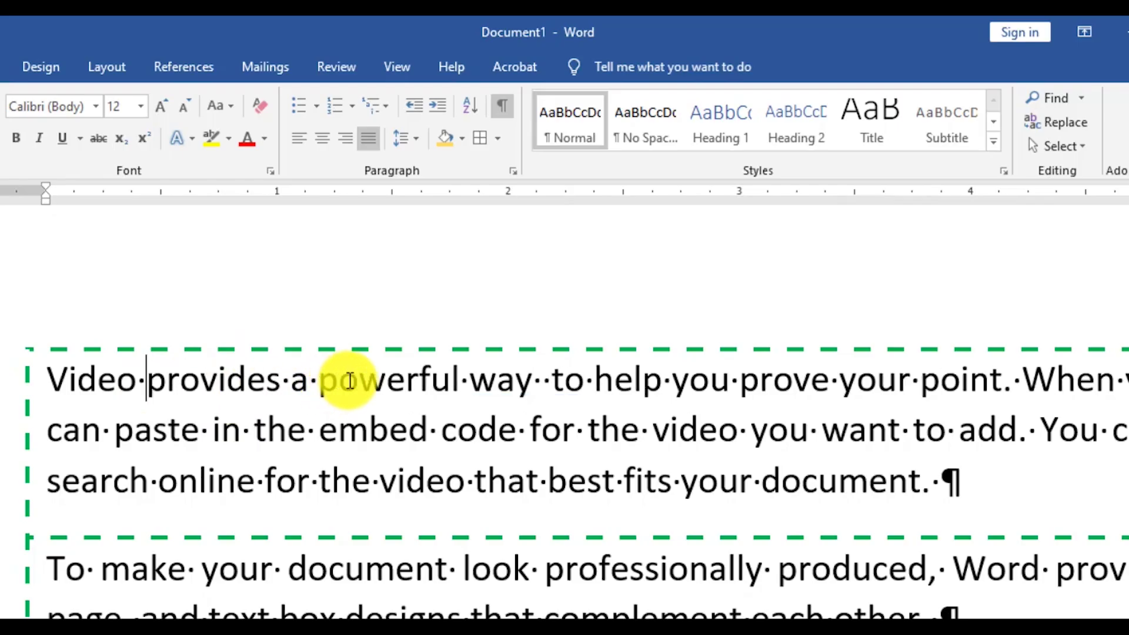
pyautogui.click(540, 378)
pyautogui.press('Delete')
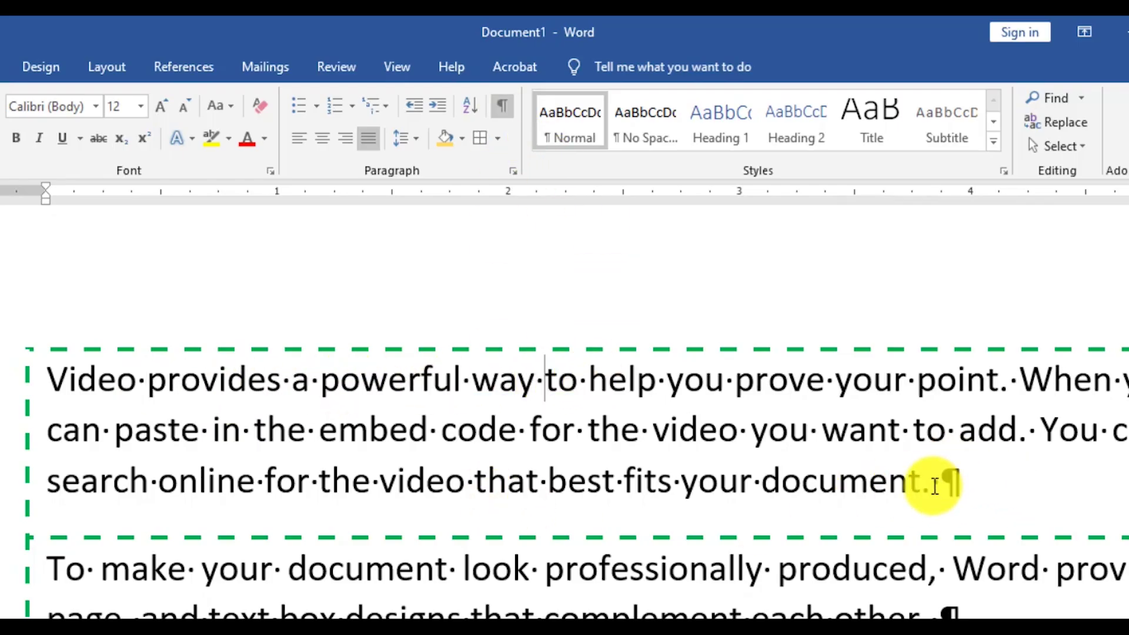
# - Insert three tab characters after "Video provides a" in the first paragraph and remove them again
pyautogui.click(310, 378)
pyautogui.press('Tab')
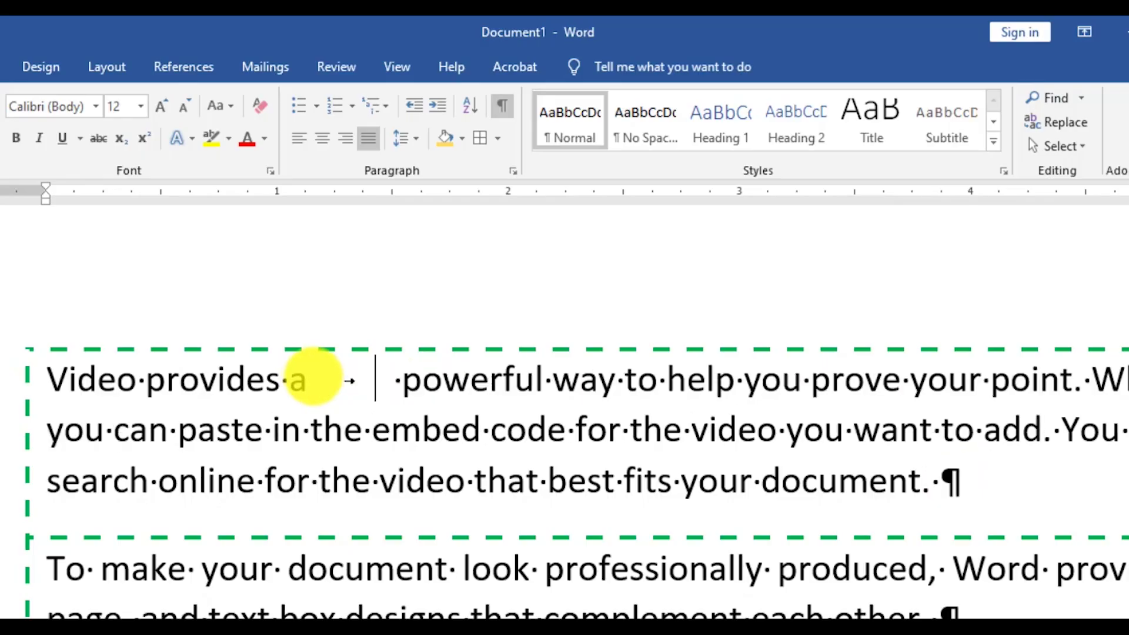
pyautogui.press('Tab')
pyautogui.press('Tab')
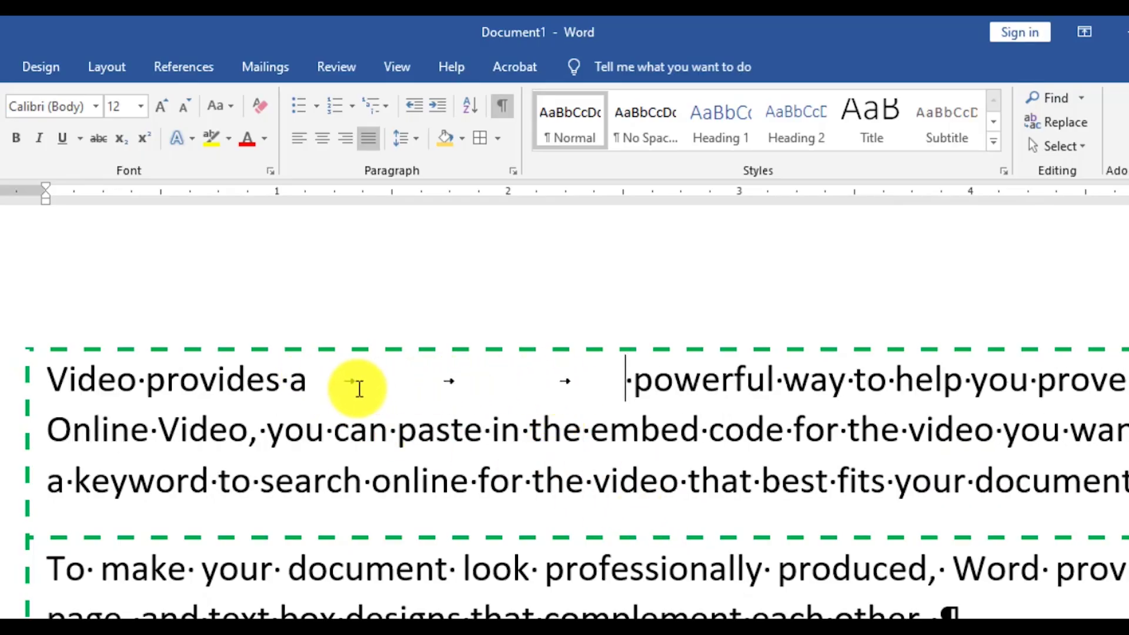
pyautogui.press('BackSpace')
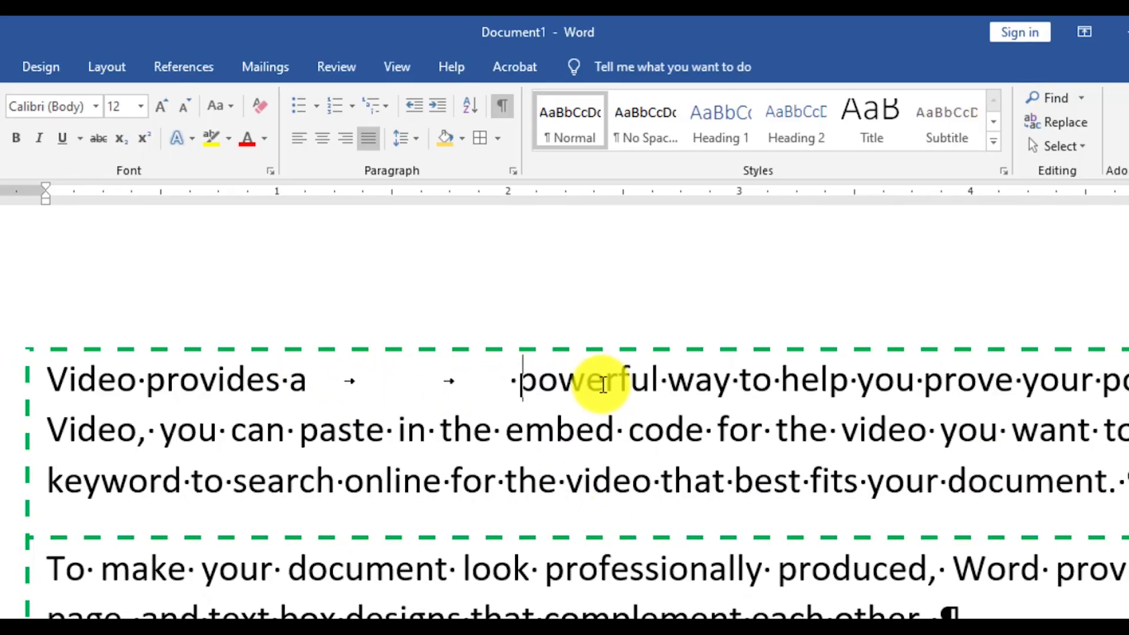
pyautogui.press('BackSpace')
pyautogui.press('BackSpace')
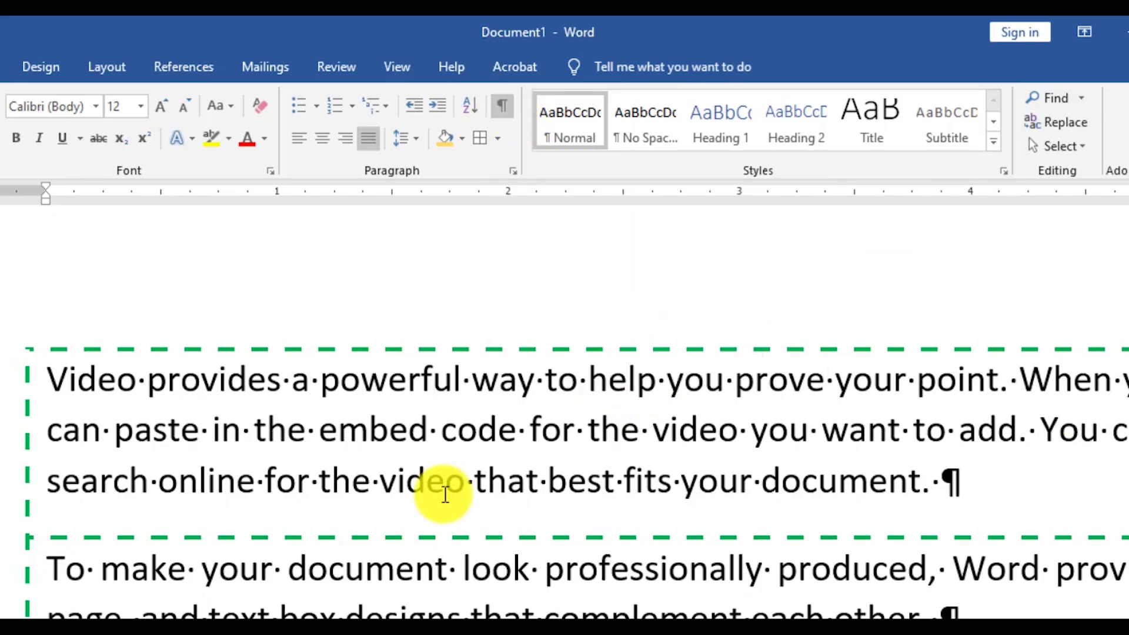
# - Hide the formatting marks in the document
pyautogui.click(508, 116)
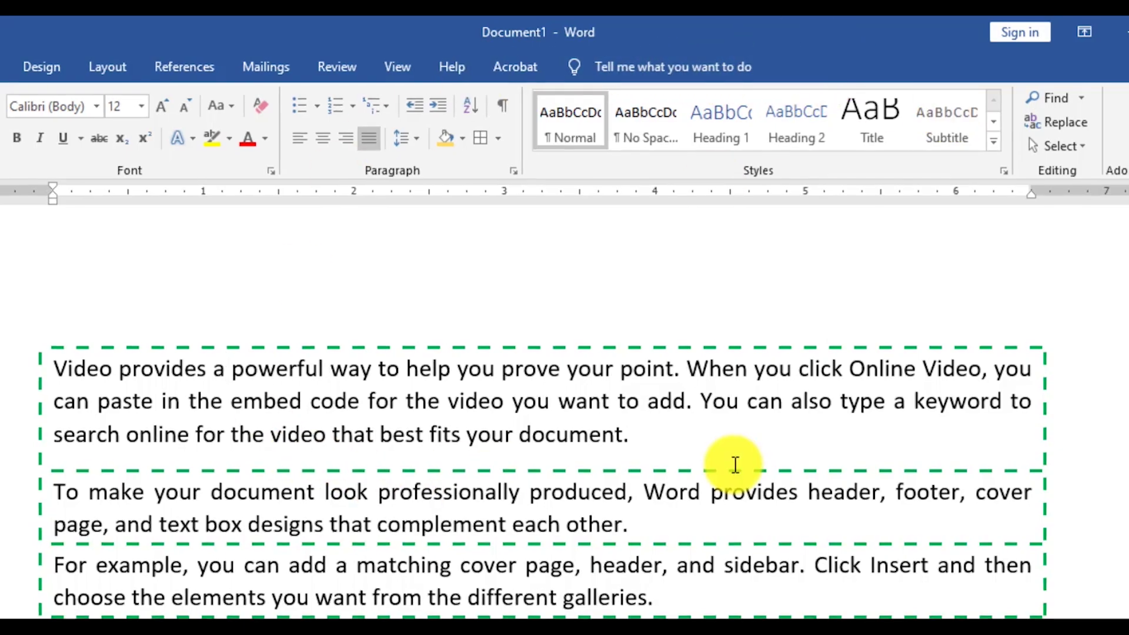
pyautogui.scroll(-2, 347, 435)
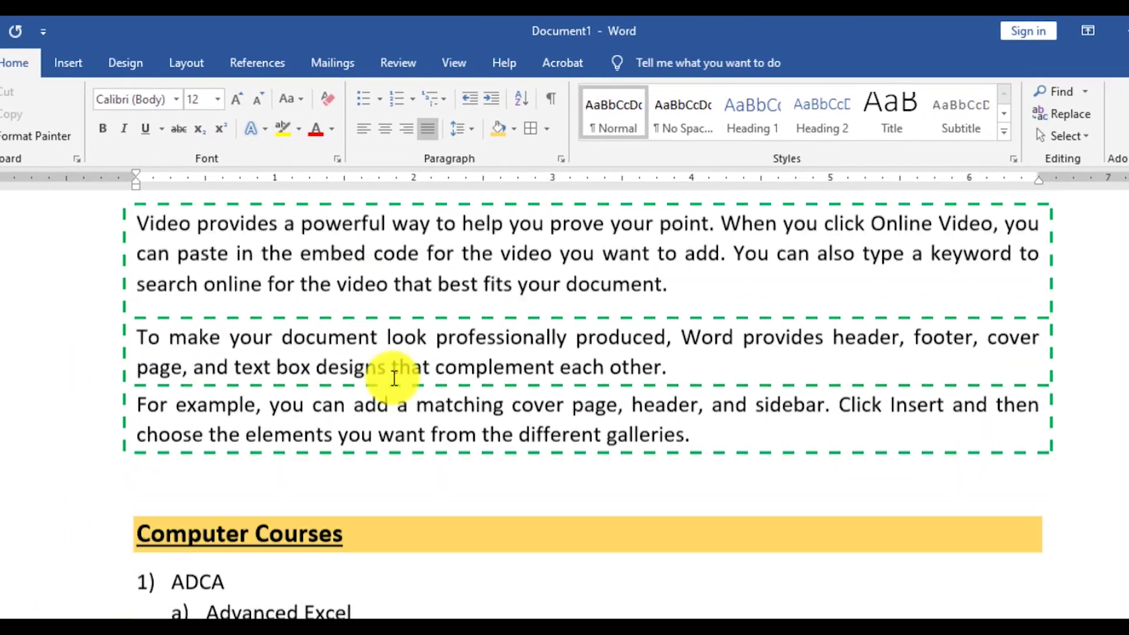
# - Apply the Heading 1 style to the whole first paragraph, beginning "Video provides a powerful way"
pyautogui.scroll(3, 676, 411)
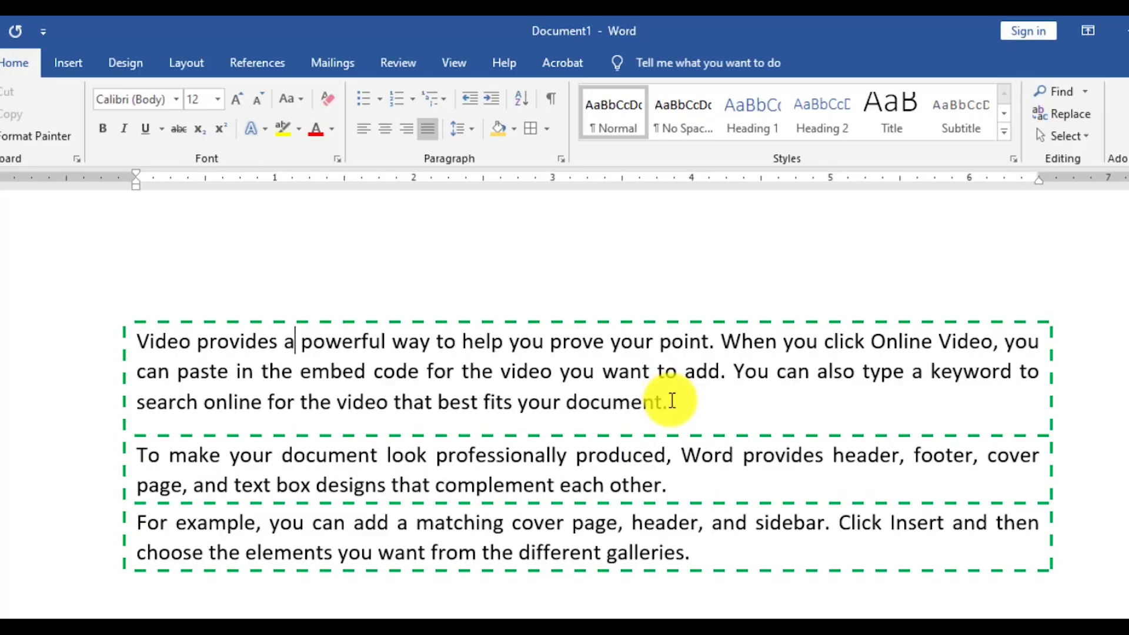
pyautogui.moveTo(672, 400); pyautogui.dragTo(151, 328)
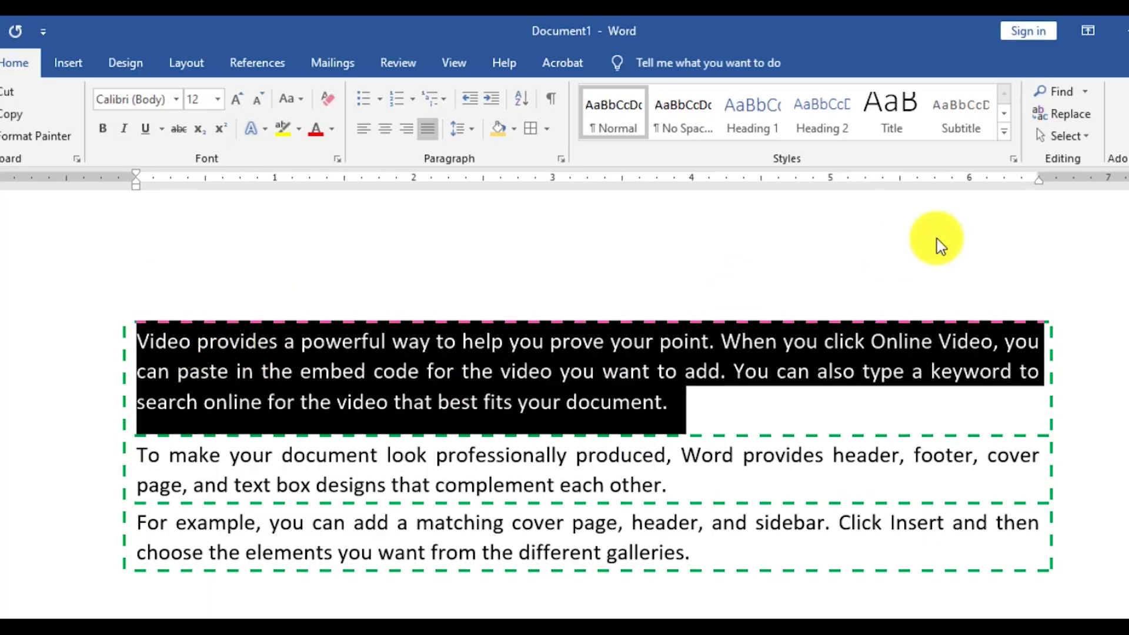
pyautogui.click(750, 112)
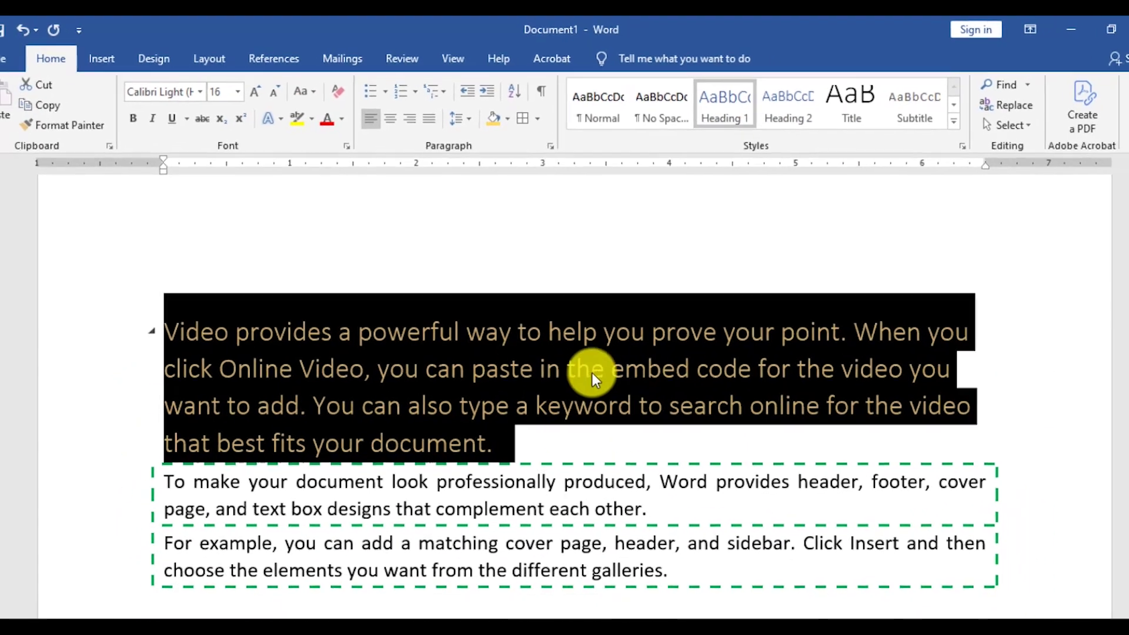
# - Apply the Title style to the whole second paragraph, beginning "To make your document look"
pyautogui.click(560, 350)
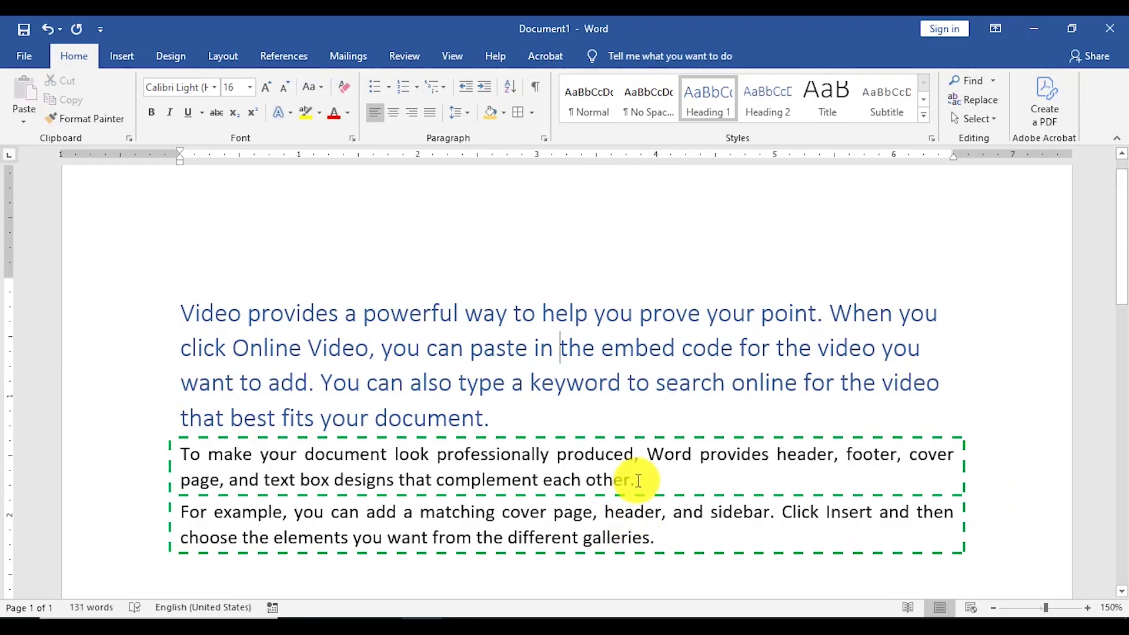
pyautogui.moveTo(638, 479); pyautogui.dragTo(194, 455)
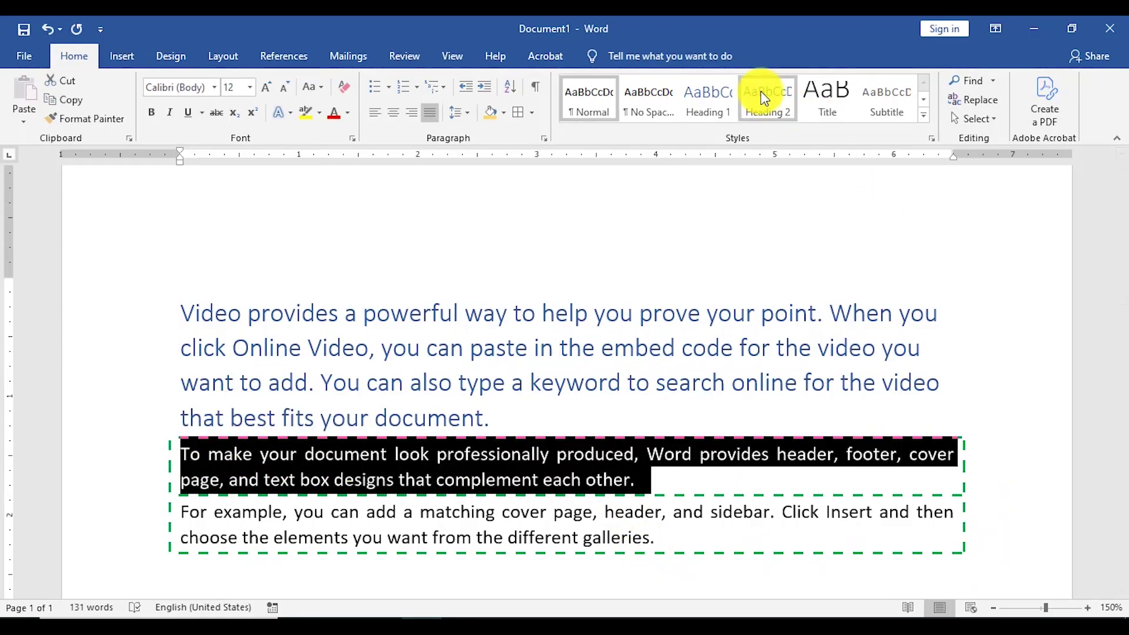
pyautogui.click(834, 94)
# - Apply the Normal style to the third paragraph, beginning "For example, you can add"
pyautogui.scroll(-6, 683, 379)
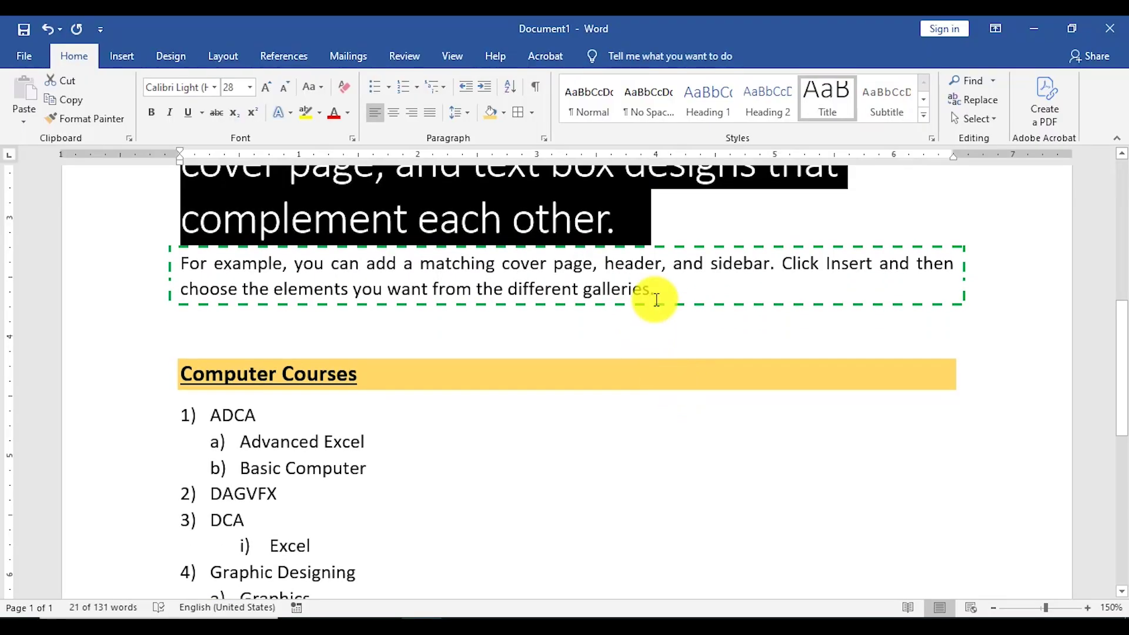
pyautogui.click(658, 284)
pyautogui.scroll(2, 660, 320)
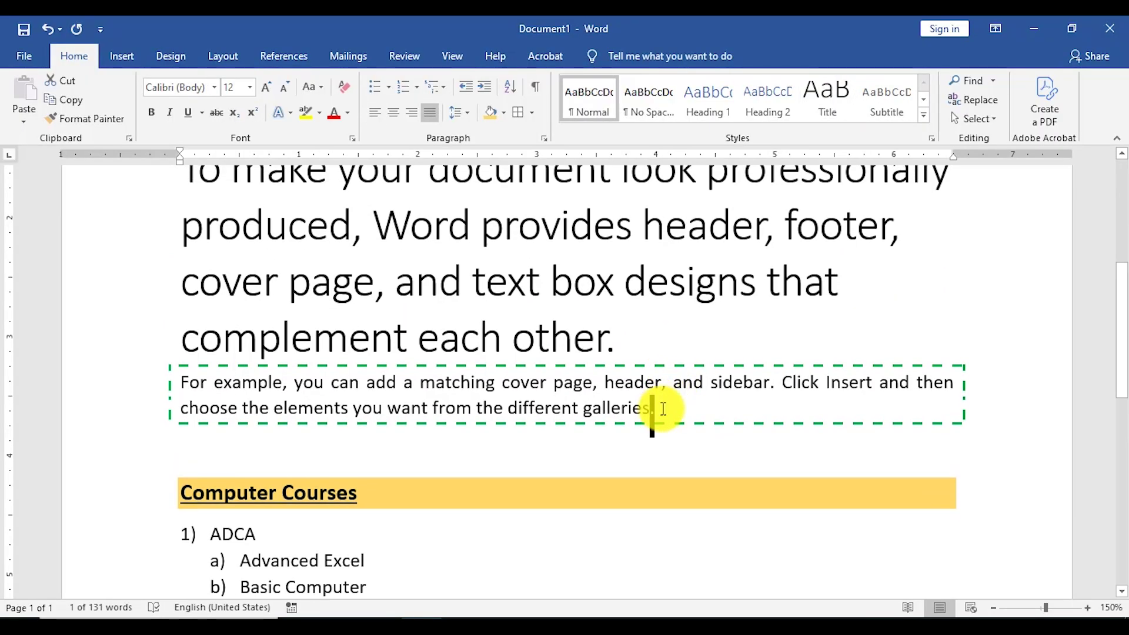
pyautogui.moveTo(664, 408); pyautogui.dragTo(189, 373)
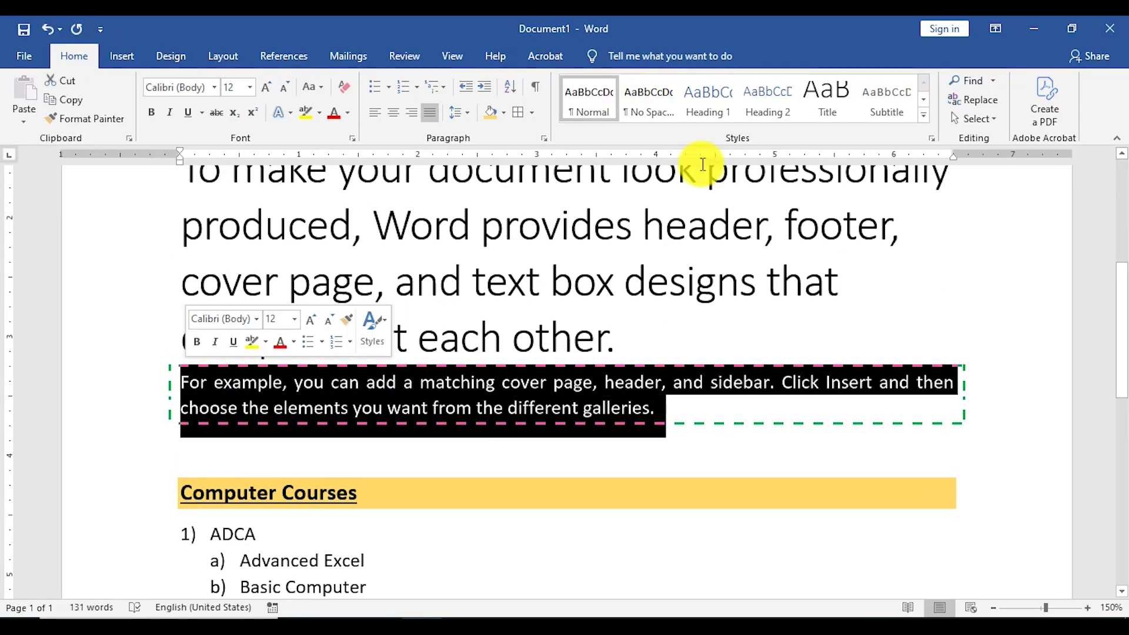
pyautogui.click(923, 116)
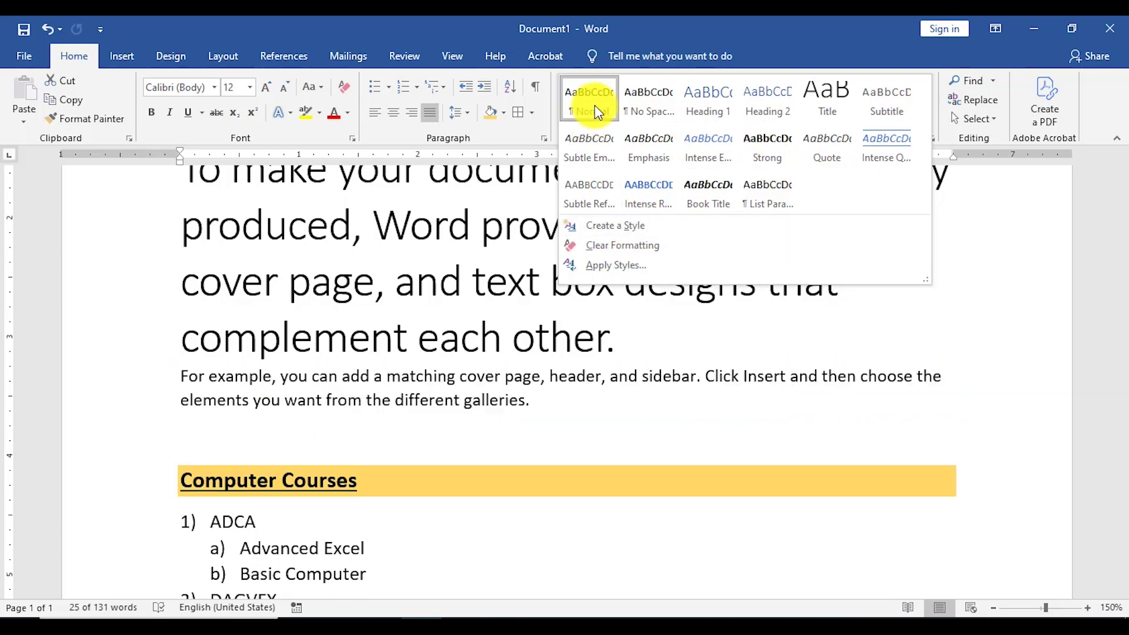
pyautogui.click(595, 103)
# - Reset the first two paragraphs, from "Video provides" to "complement each other", to the Normal style
pyautogui.scroll(2, 535, 353)
pyautogui.click(623, 456)
pyautogui.scroll(3, 620, 447)
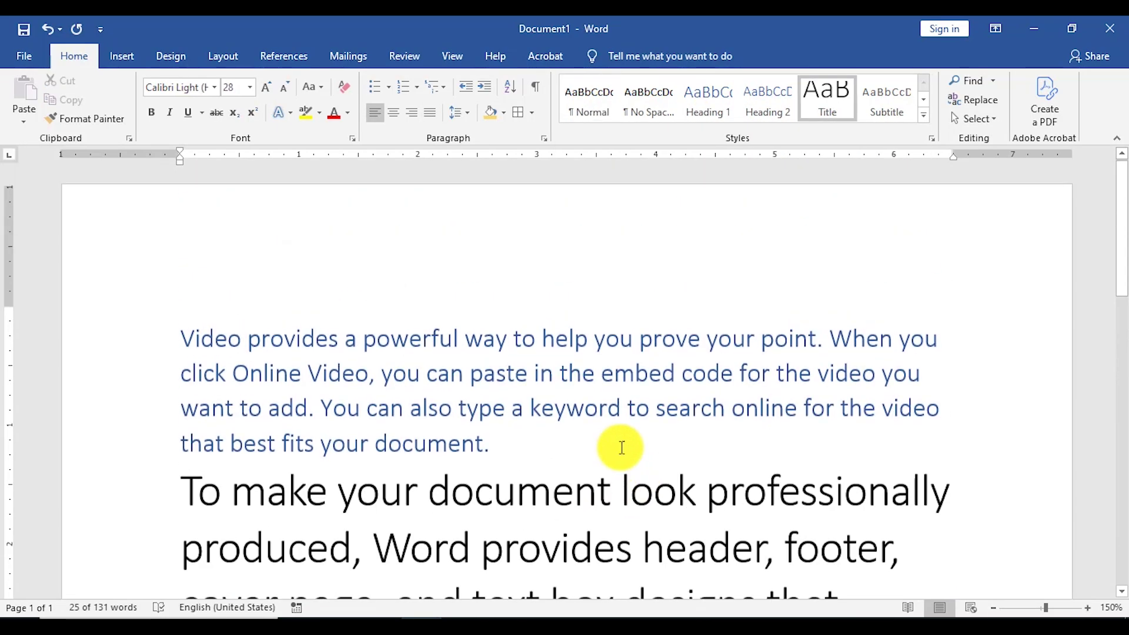
pyautogui.click(180, 342)
pyautogui.hotkey('ctrl', 'shift', 'End')
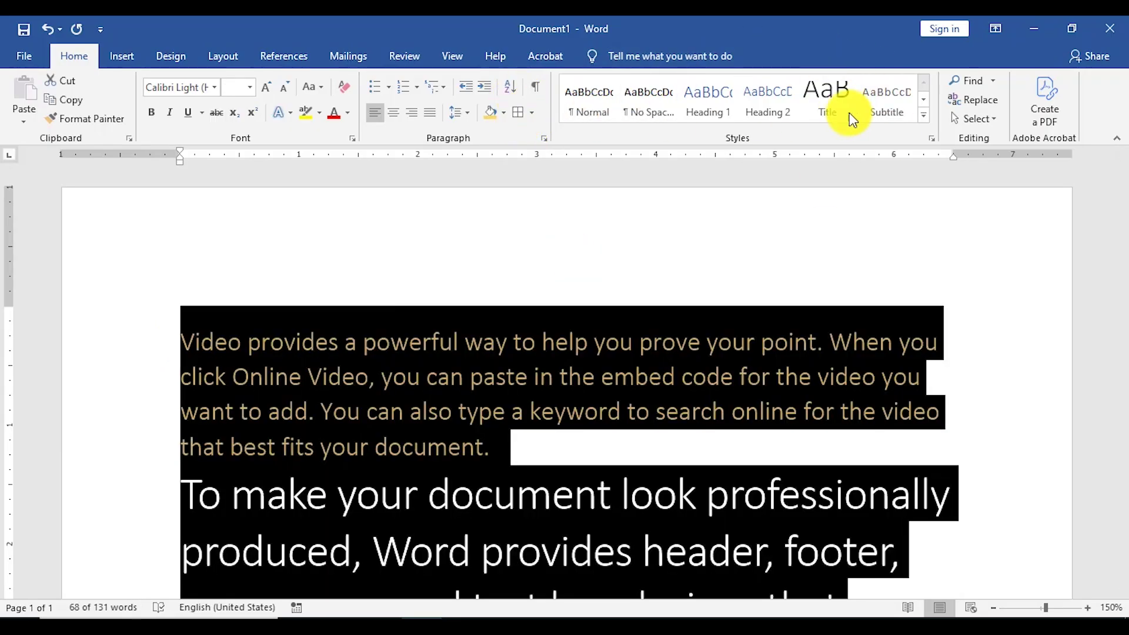
pyautogui.click(923, 115)
pyautogui.click(600, 100)
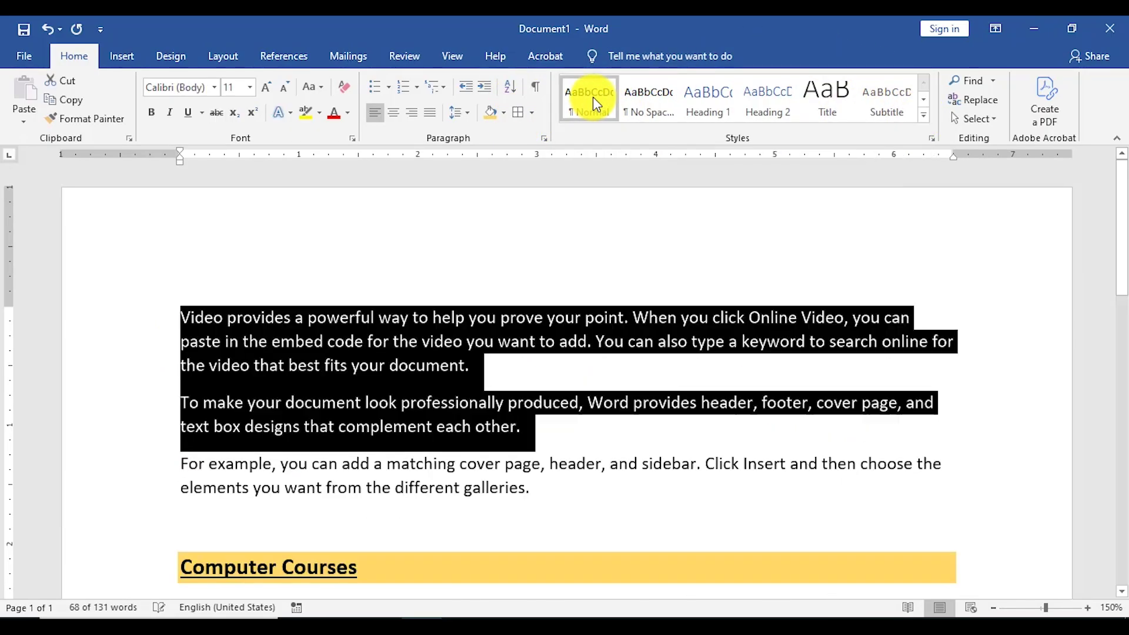
pyautogui.click(527, 375)
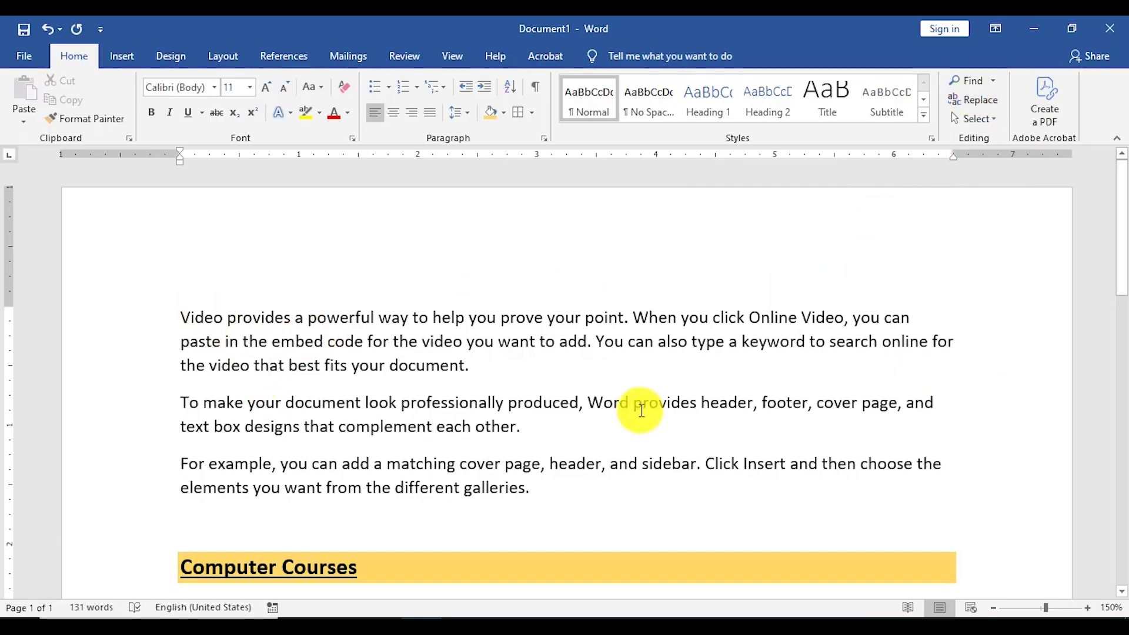
# - Search the document for "Video", look through the highlighted matches and close the search
pyautogui.hotkey('ctrl', 'f')
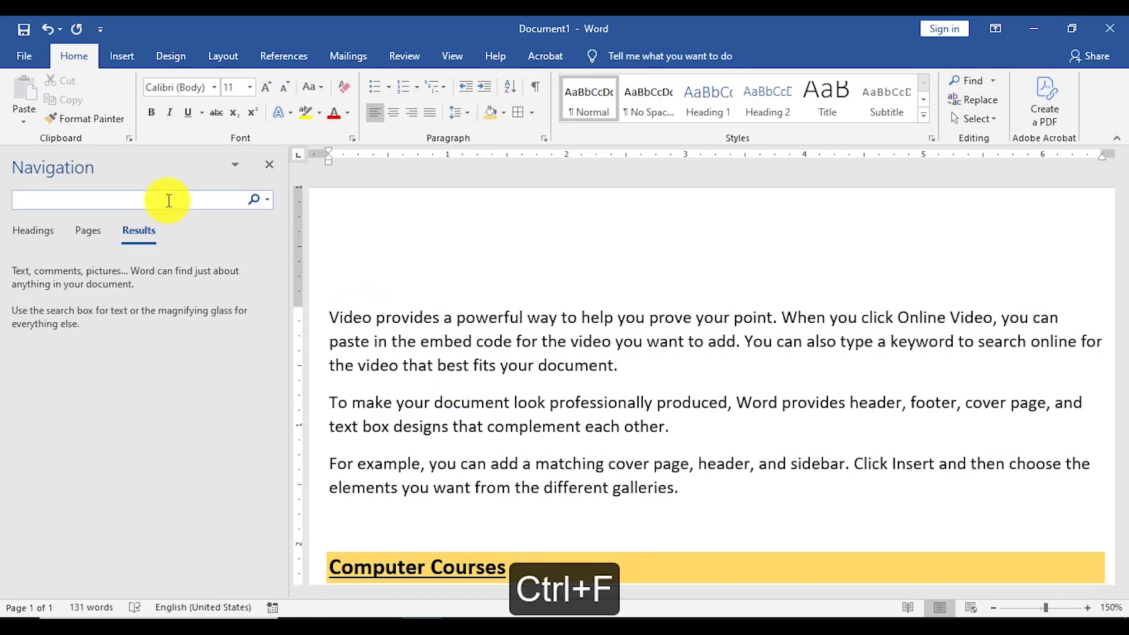
pyautogui.write('Video')
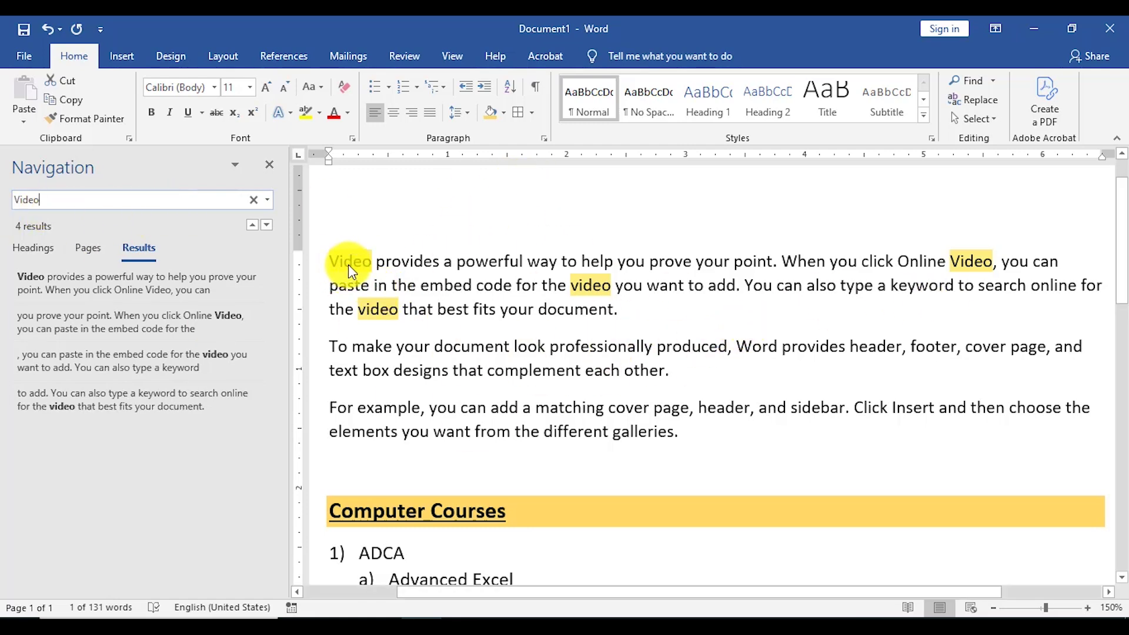
pyautogui.scroll(-8, 850, 323)
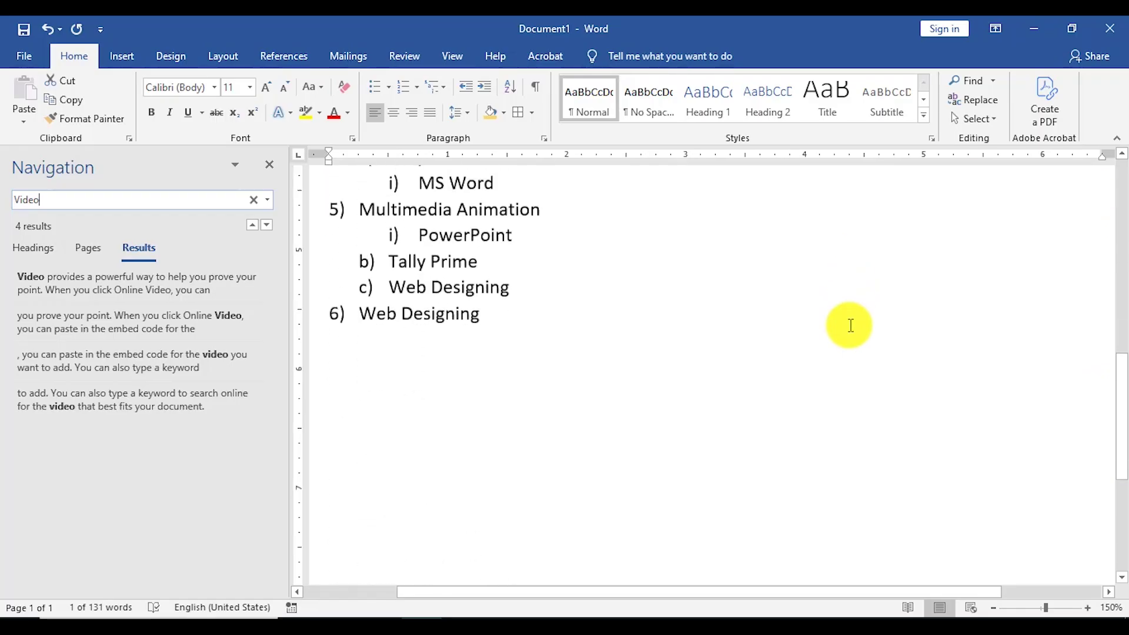
pyautogui.scroll(8, 851, 325)
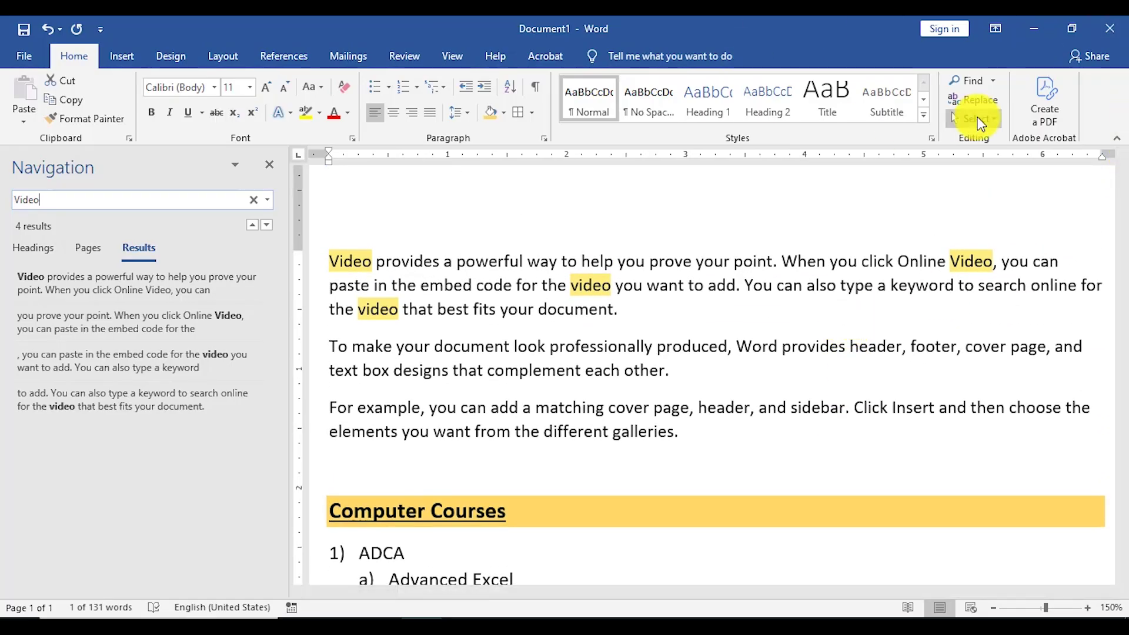
pyautogui.click(269, 164)
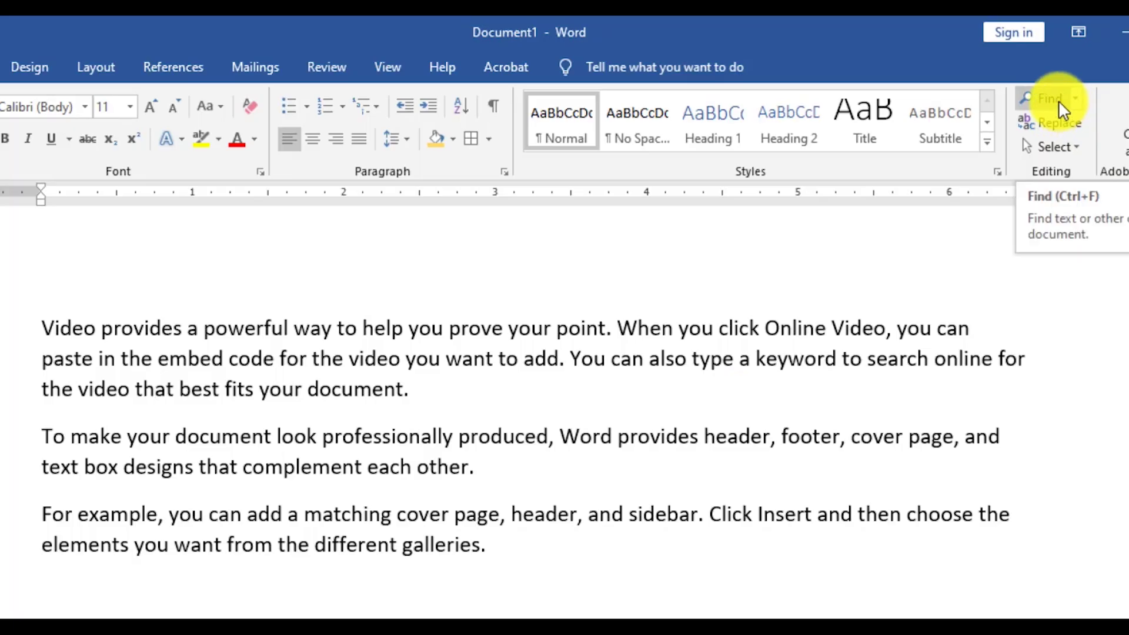
pyautogui.hotkey('ctrl', 'f')
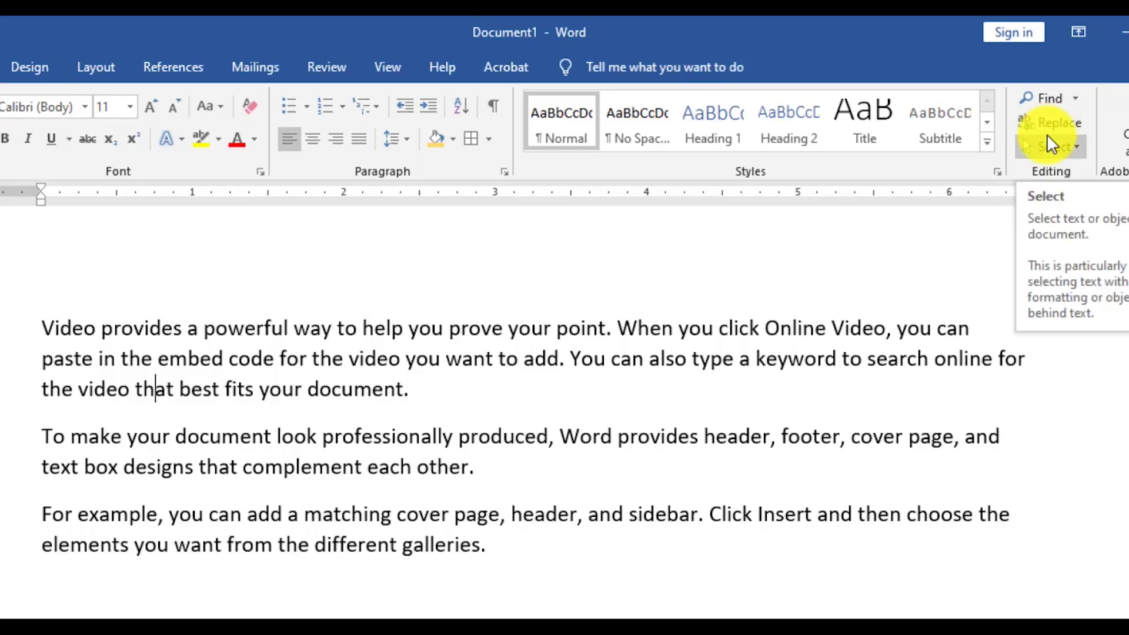
pyautogui.click(111, 436)
pyautogui.moveTo(44, 329); pyautogui.dragTo(95, 329)
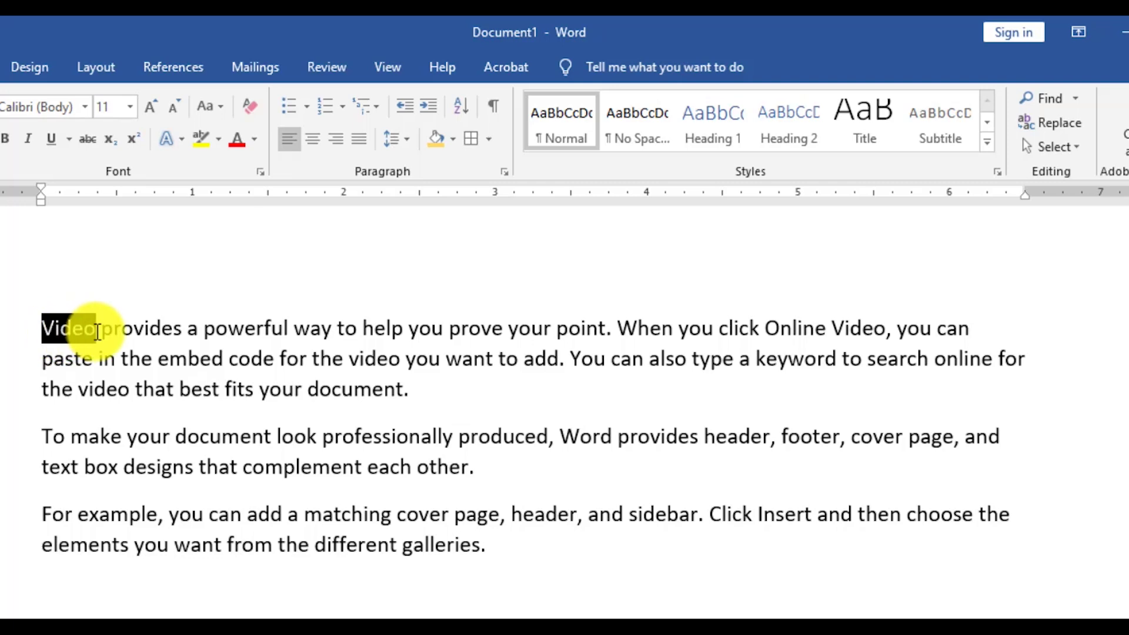
pyautogui.click(118, 388)
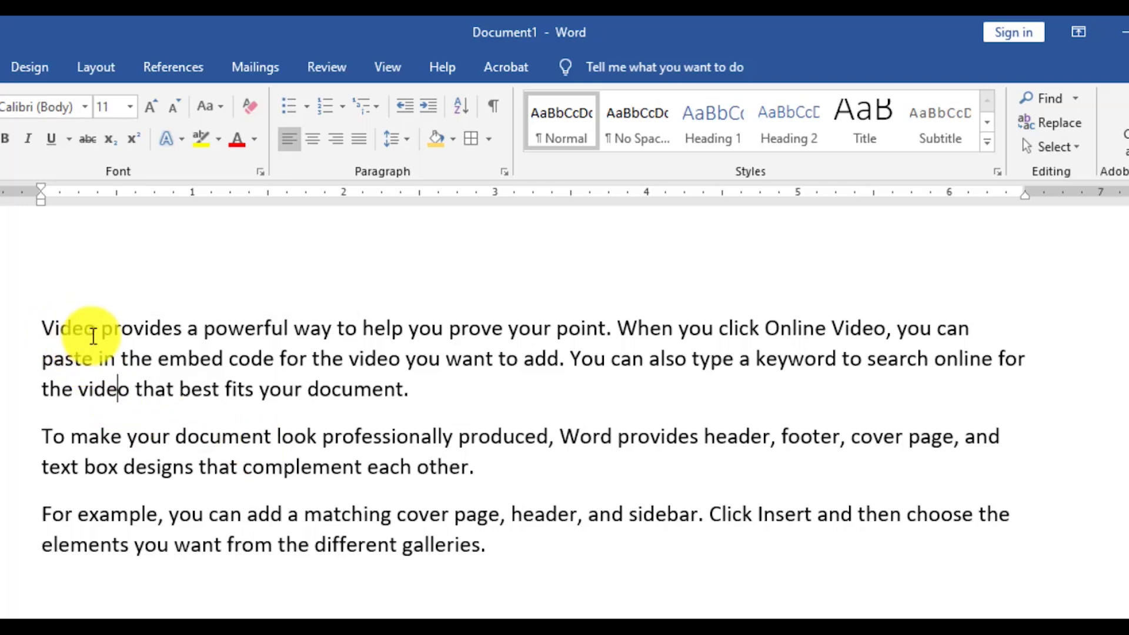
pyautogui.click(50, 329)
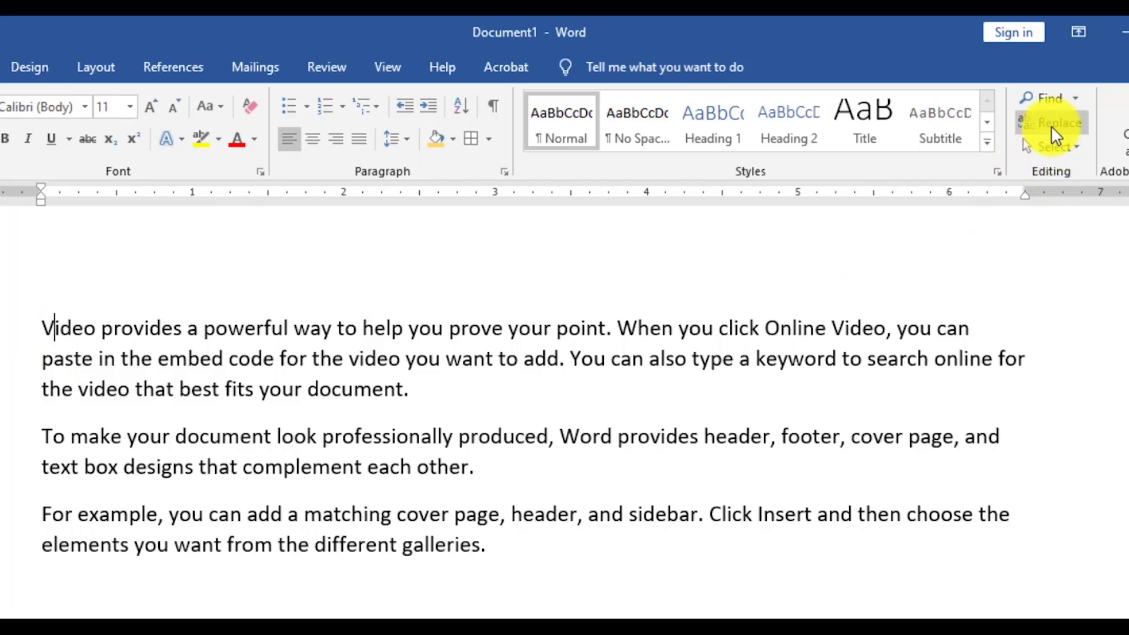
# - Set up a find and replace with "Video" as the search text and "Audio" as the replacement
pyautogui.hotkey('ctrl', 'h')
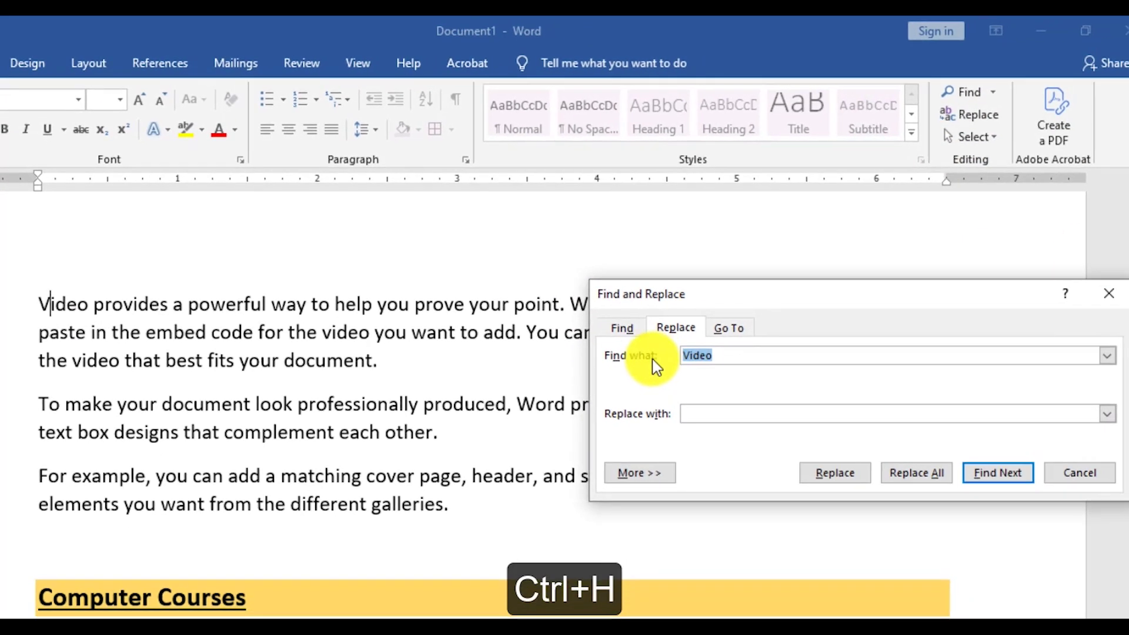
pyautogui.click(786, 385)
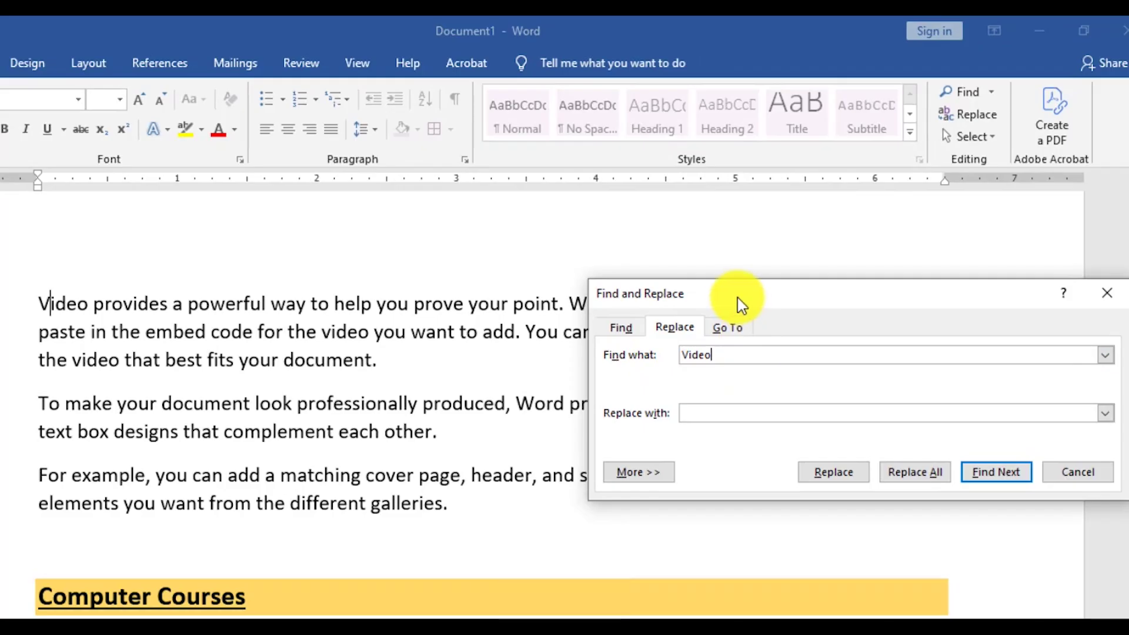
pyautogui.moveTo(737, 297); pyautogui.dragTo(688, 249)
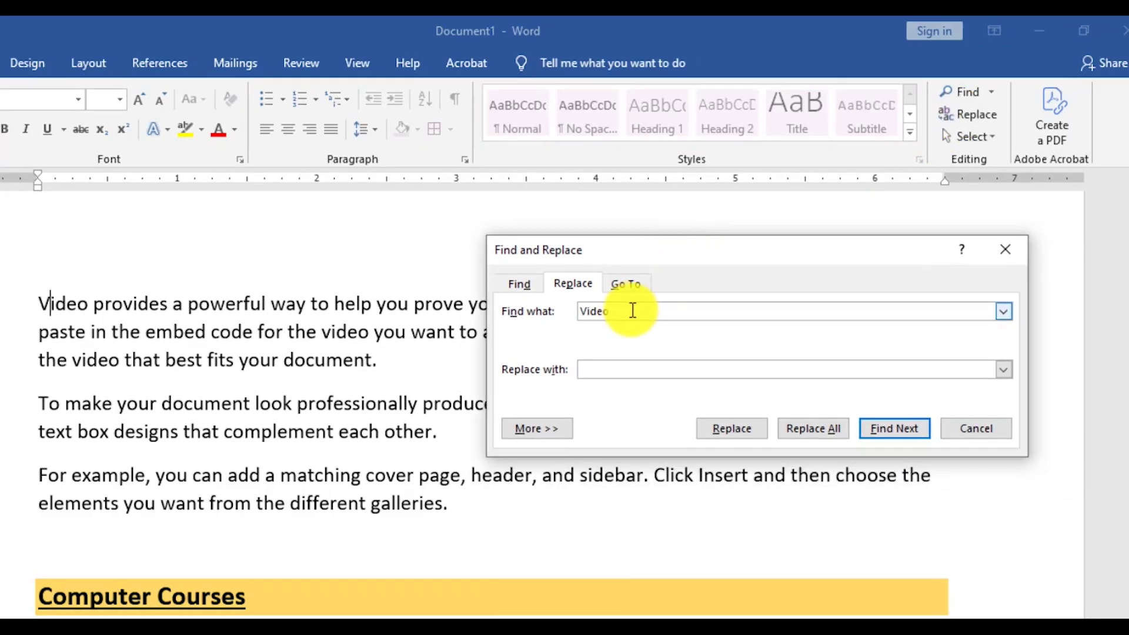
pyautogui.moveTo(574, 311); pyautogui.dragTo(619, 313)
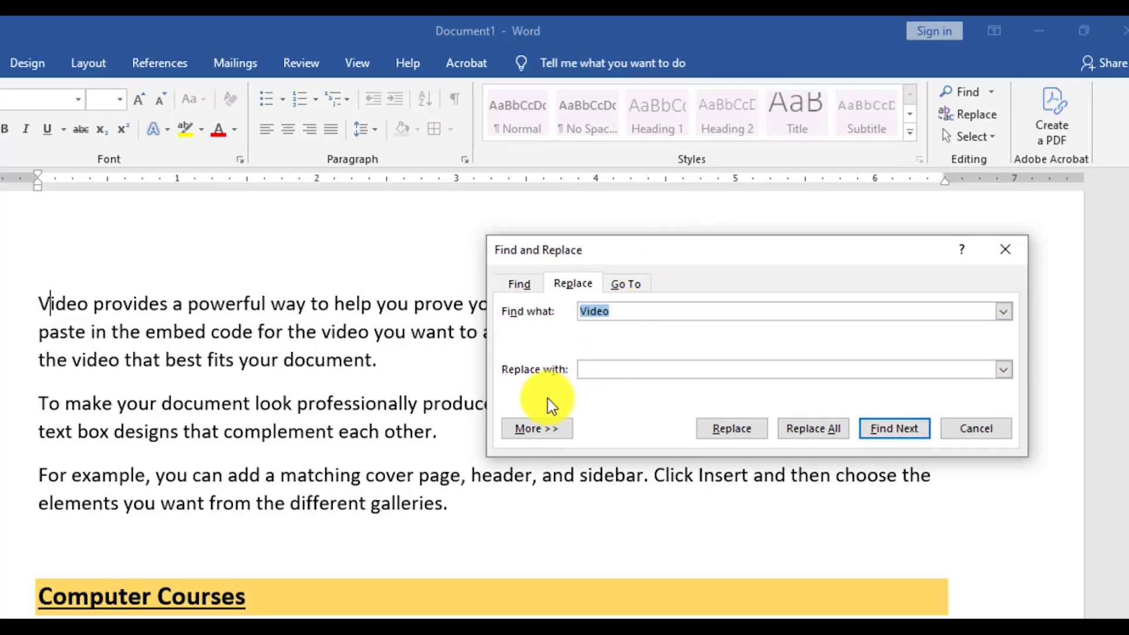
pyautogui.click(605, 368)
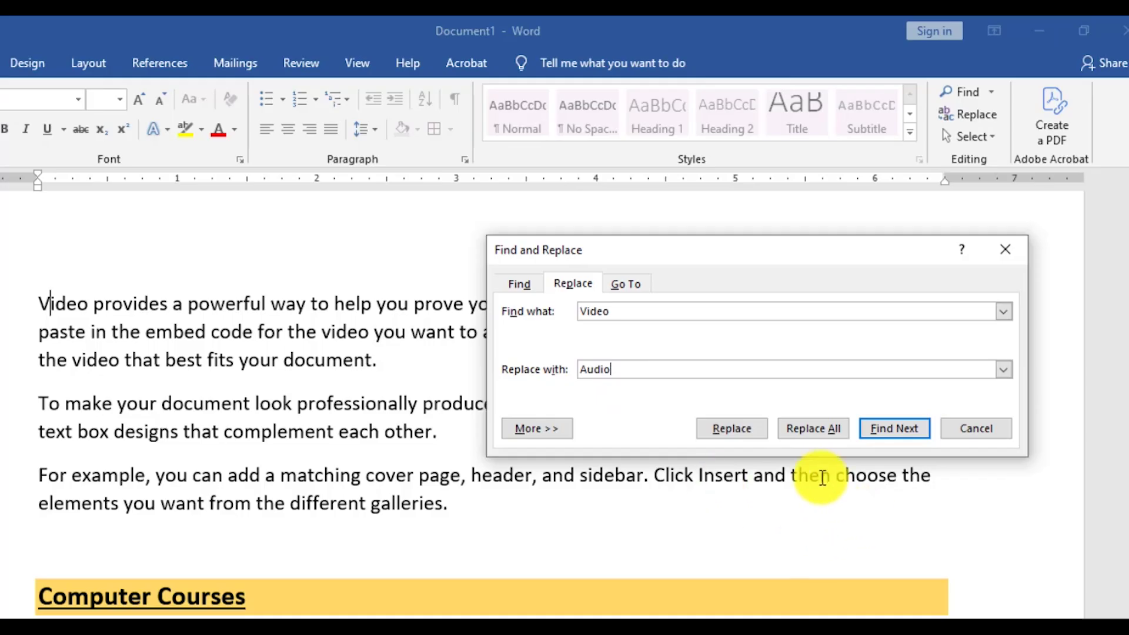
# - Find "Video" after "Online" and replace it and the following occurrence with "Audio" one at a time
pyautogui.click(901, 432)
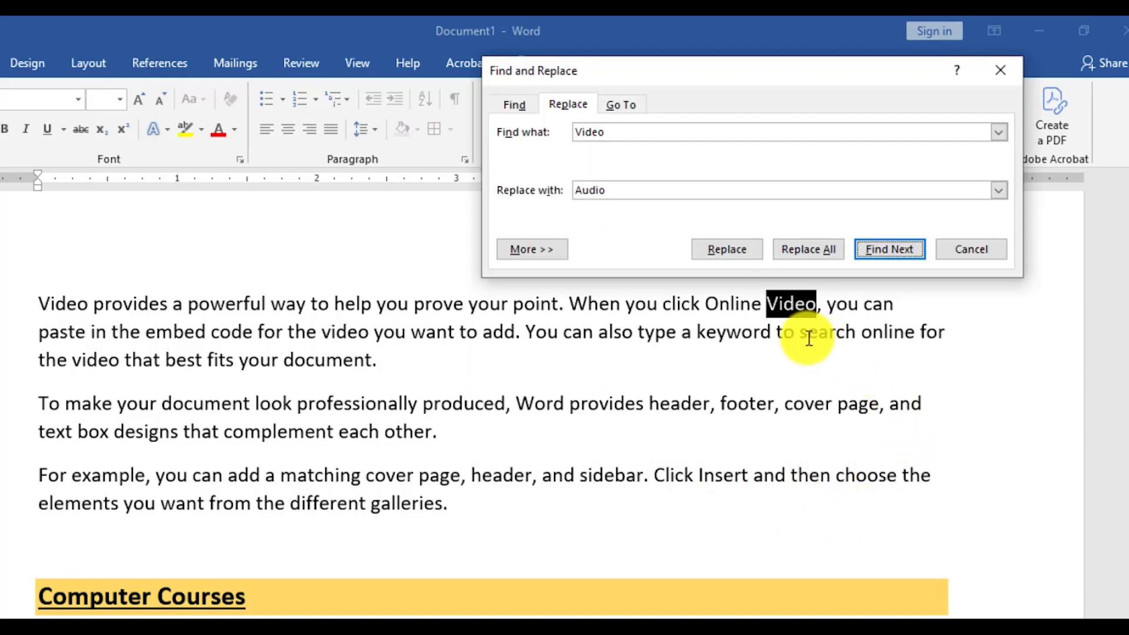
pyautogui.click(728, 250)
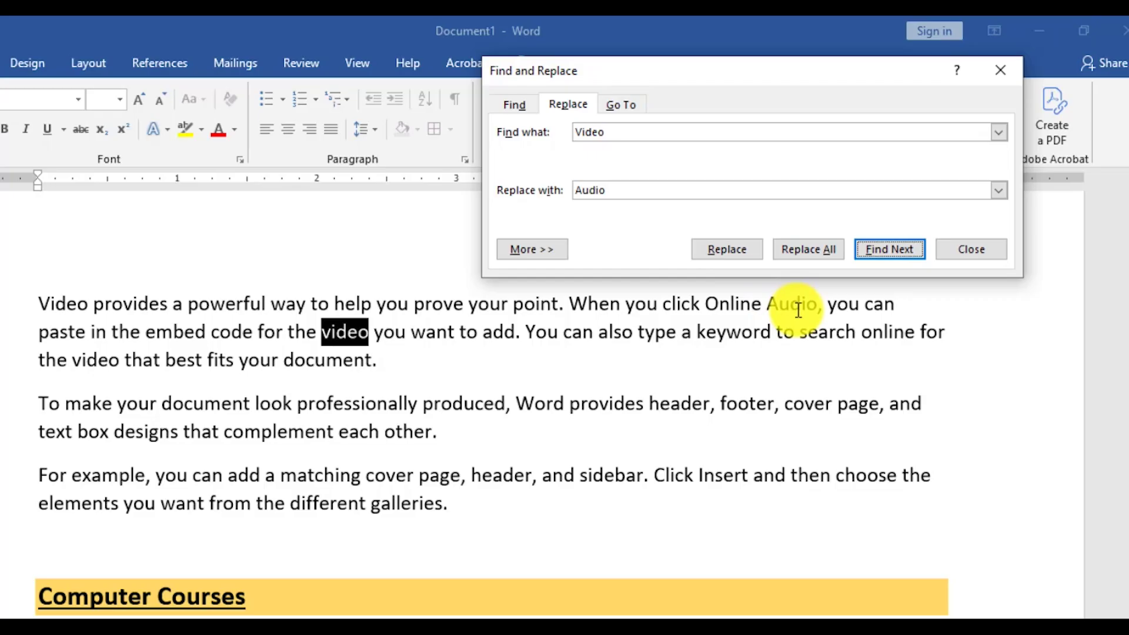
pyautogui.click(714, 250)
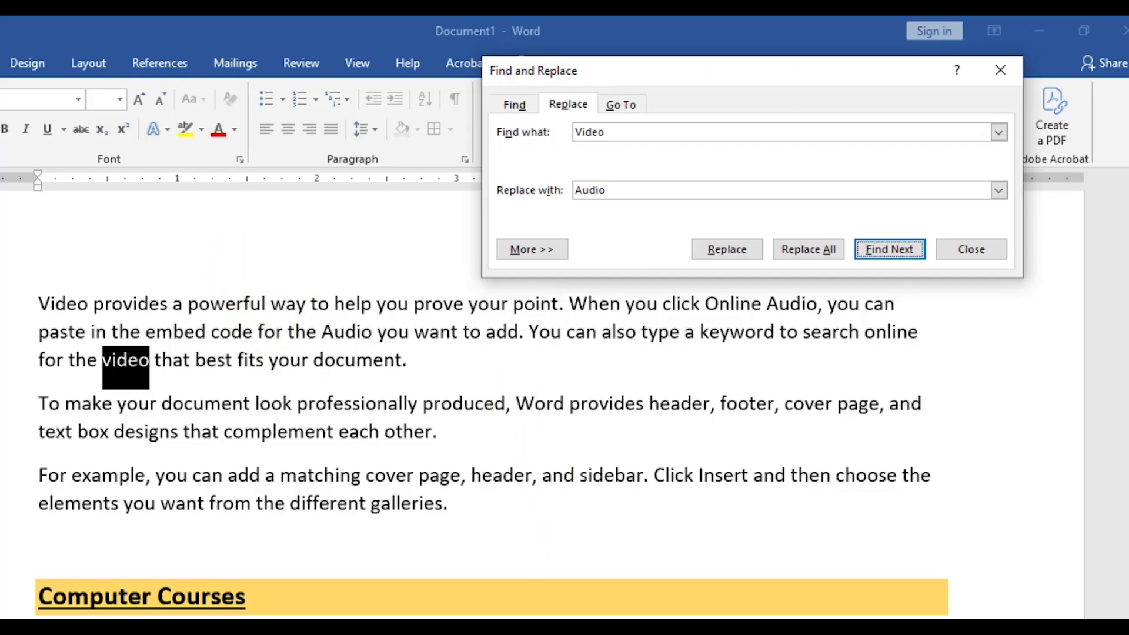
# - Replace all remaining occurrences of "Video" with "Audio" and expand the additional search options before closing Find and Replace
pyautogui.click(810, 249)
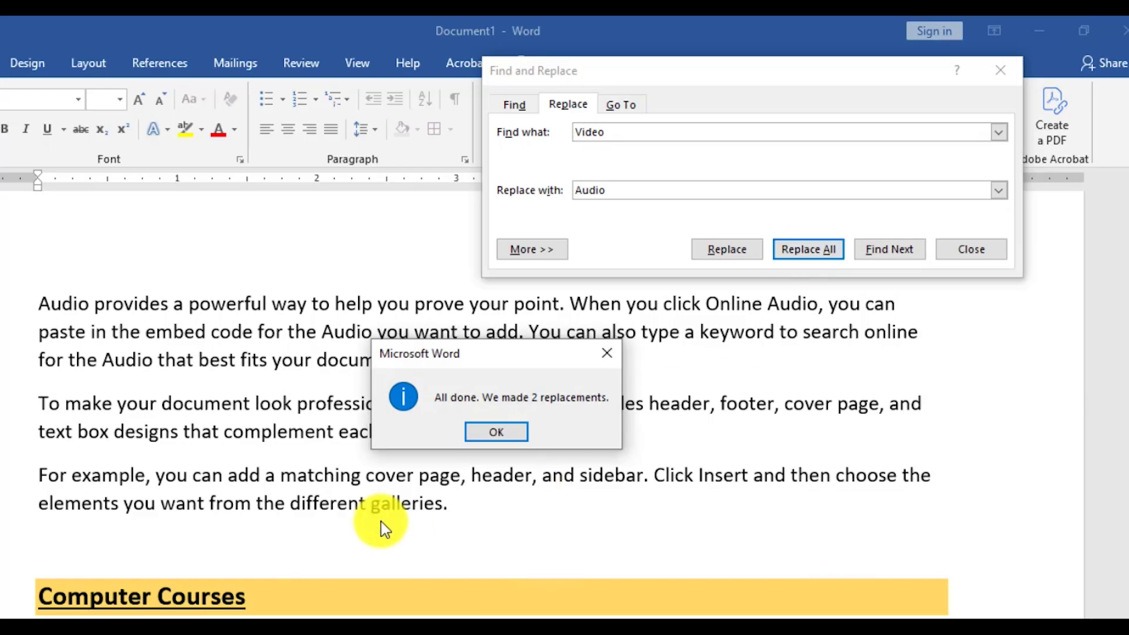
pyautogui.click(488, 435)
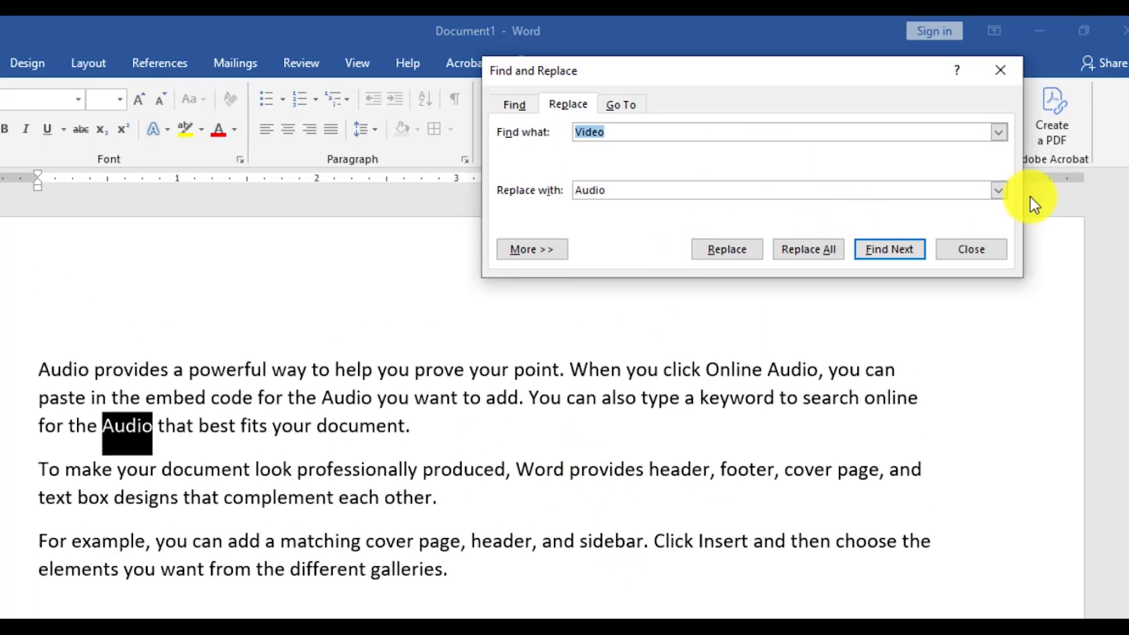
pyautogui.click(541, 251)
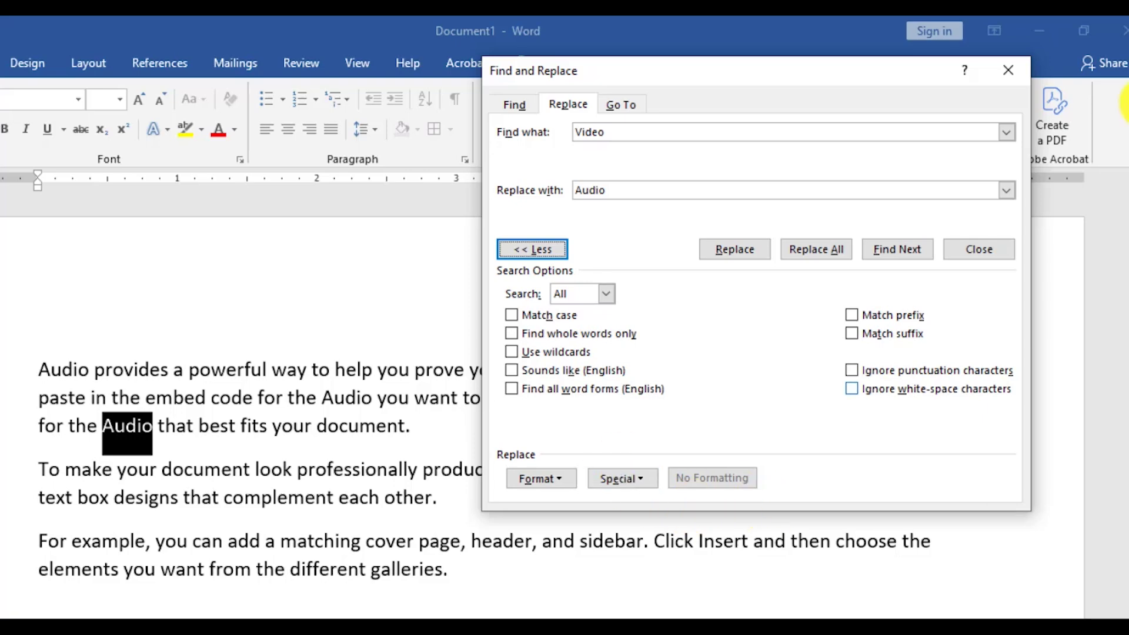
pyautogui.click(1008, 70)
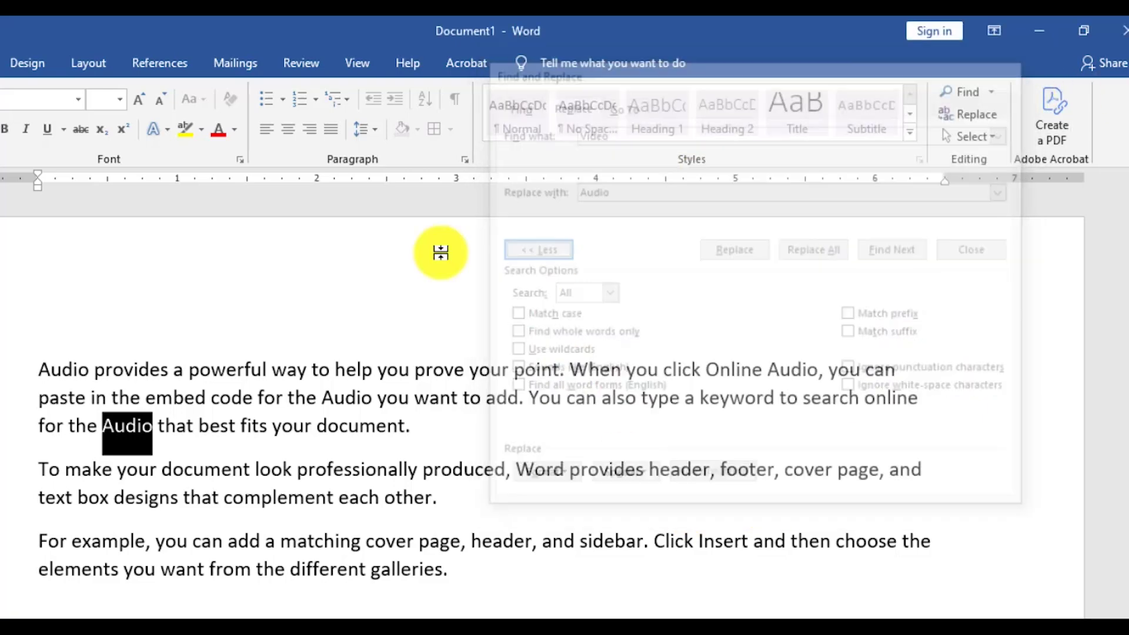
# - Search the document from its beginning for "you" and close the search
pyautogui.click(41, 368)
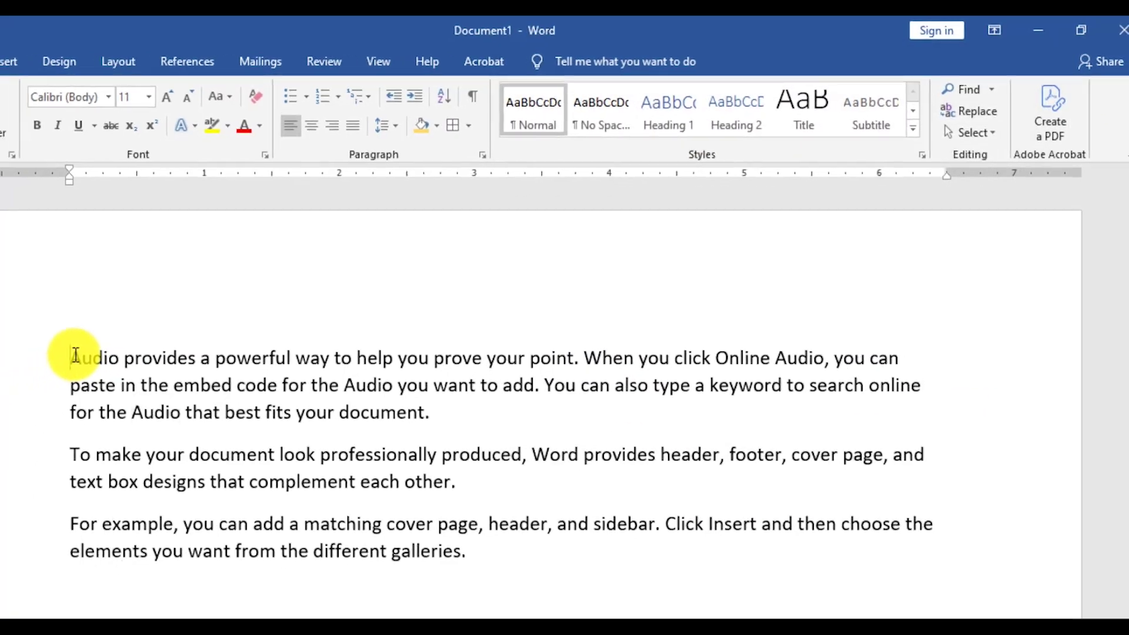
pyautogui.hotkey('ctrl', 'f')
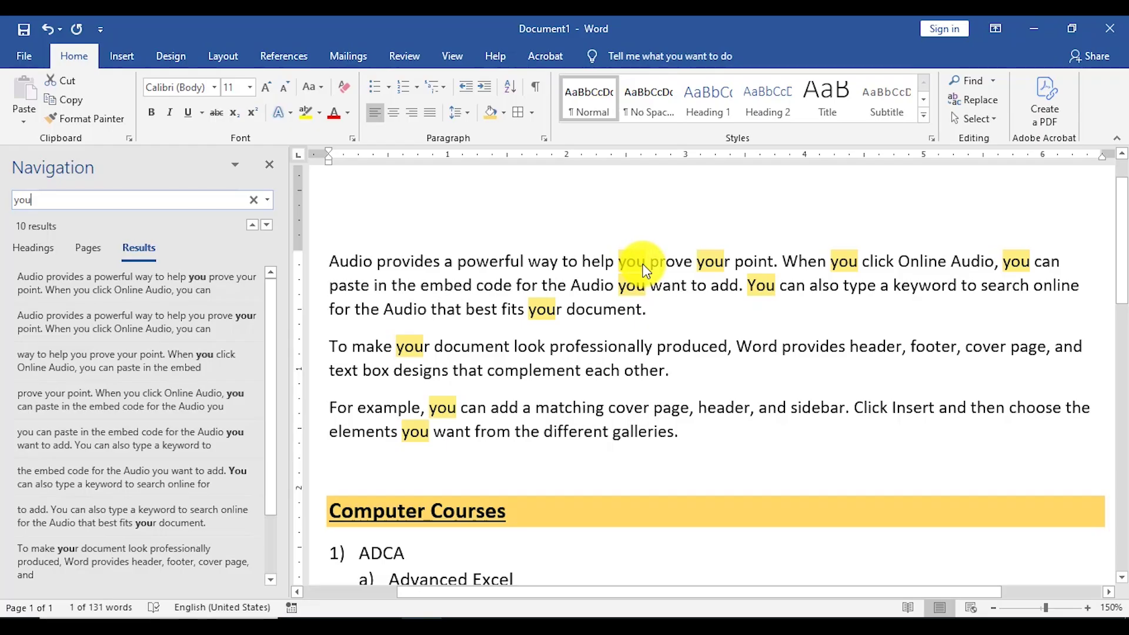
pyautogui.click(274, 165)
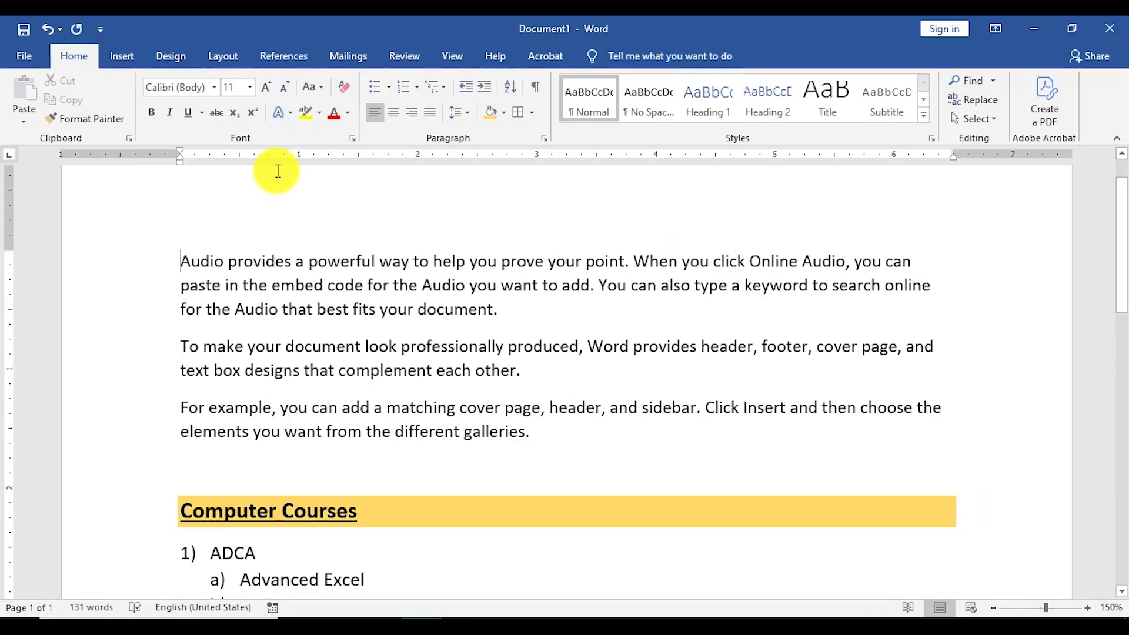
# - Set up a find and replace with "you" as the search text and "I" as the replacement, collapsing the additional options
pyautogui.hotkey('ctrl', 'h')
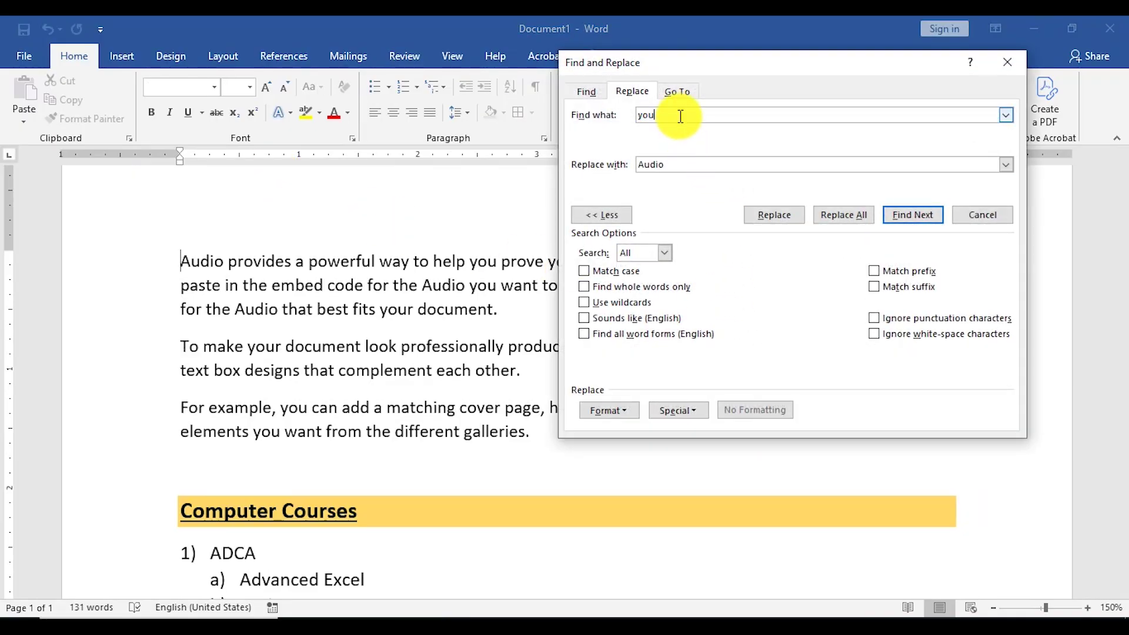
pyautogui.doubleClick(676, 164)
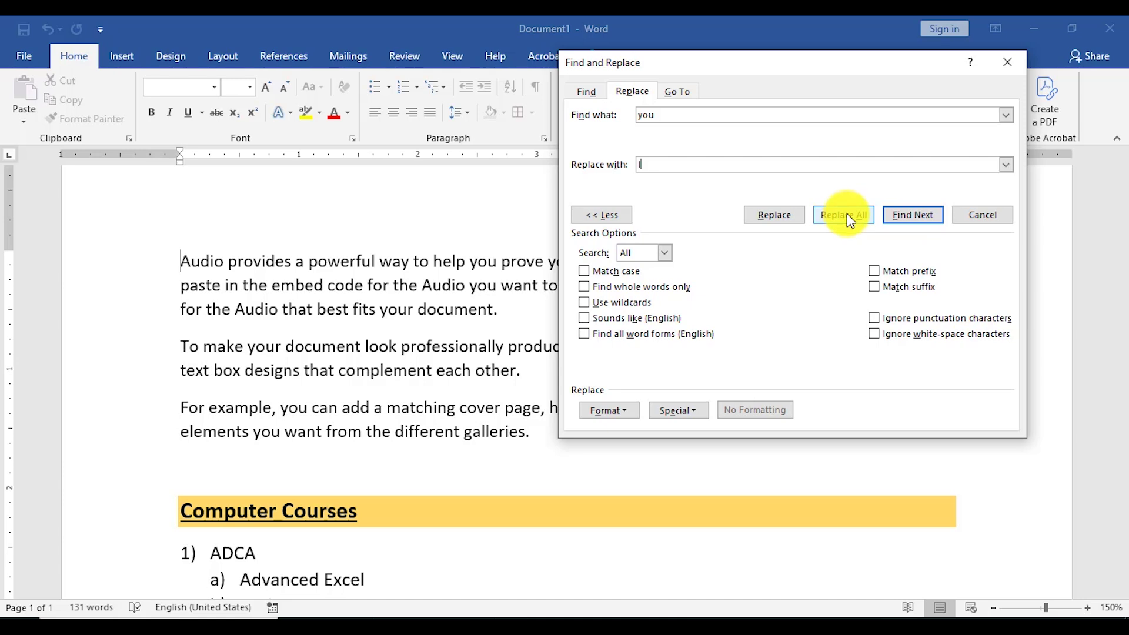
pyautogui.click(593, 215)
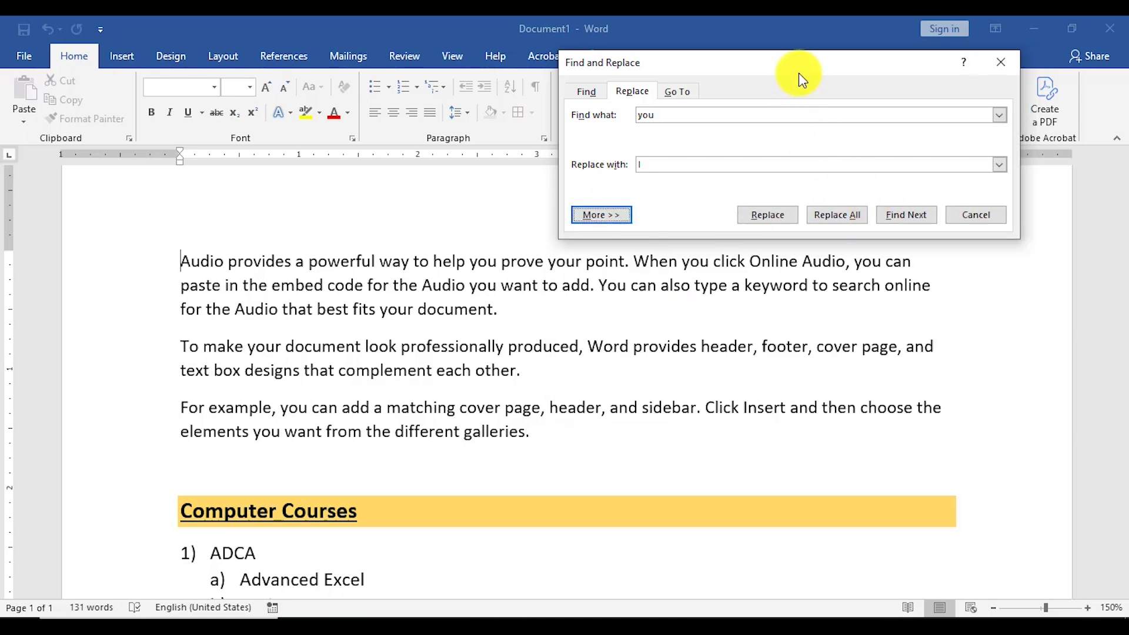
pyautogui.moveTo(800, 69); pyautogui.dragTo(869, 151)
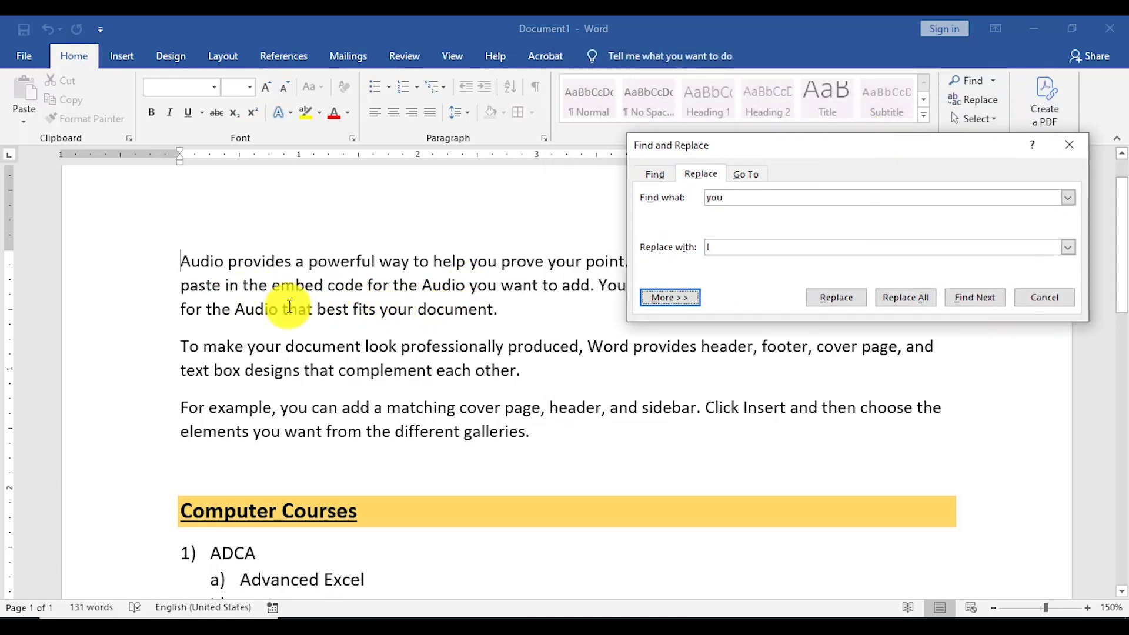
pyautogui.click(713, 247)
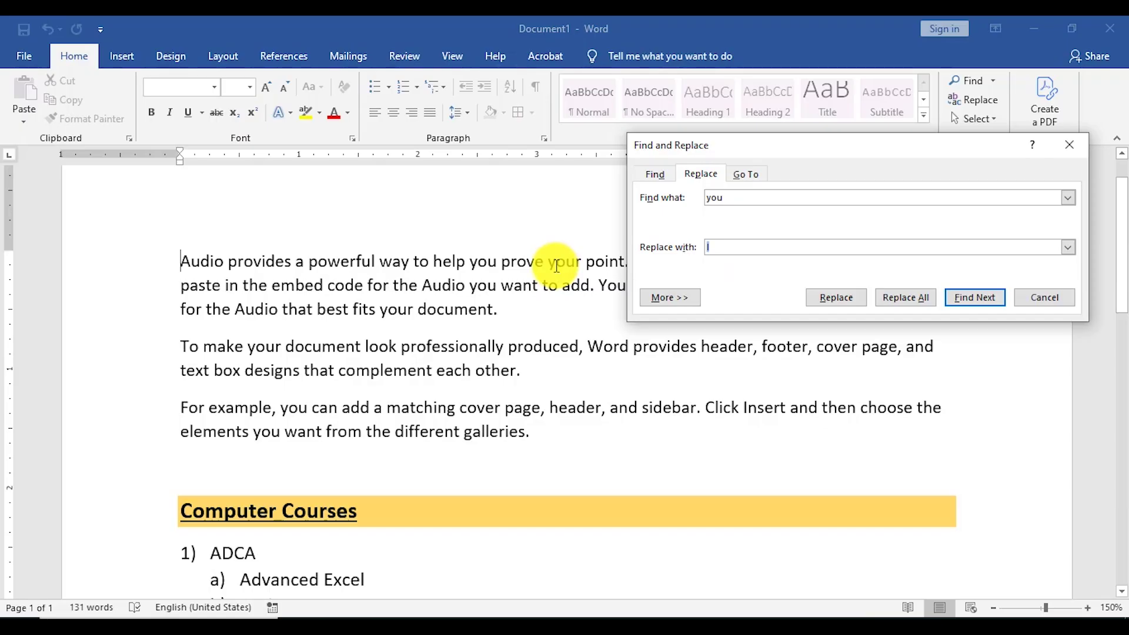
# - Expand the additional search options and restrict matching to whole words only, with case matching turned off
pyautogui.click(664, 298)
pyautogui.click(662, 354)
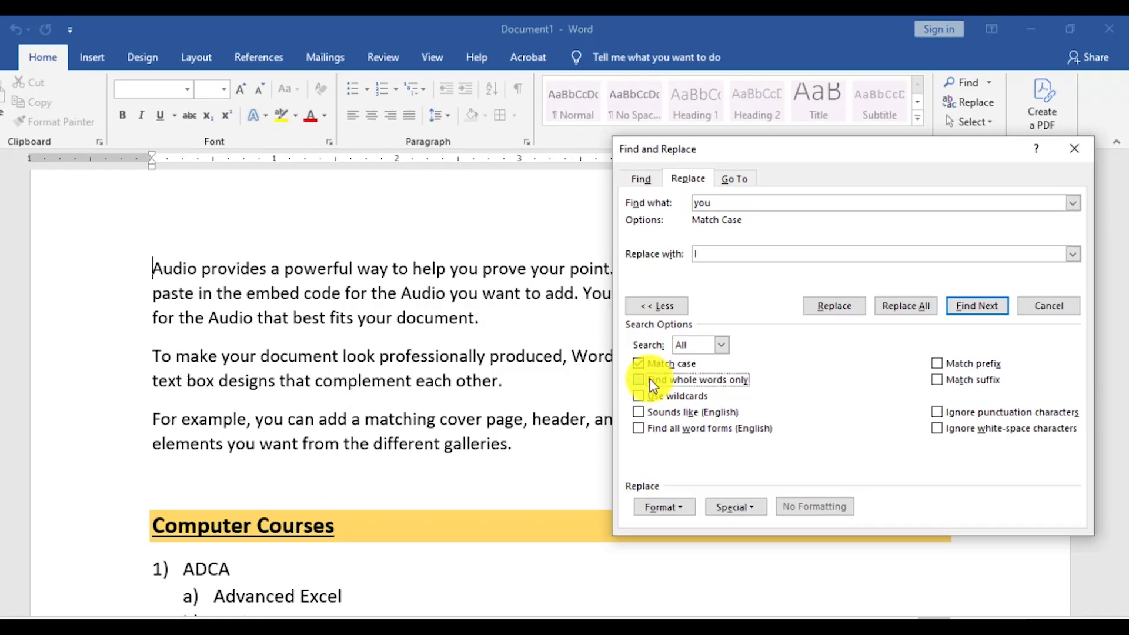
pyautogui.click(652, 370)
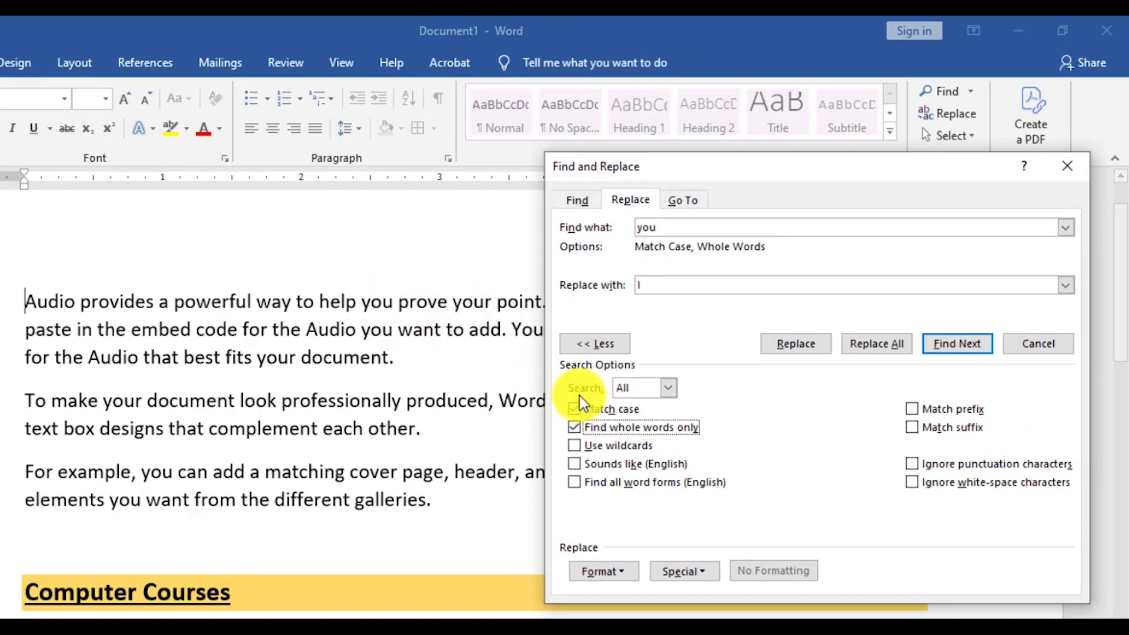
pyautogui.click(574, 410)
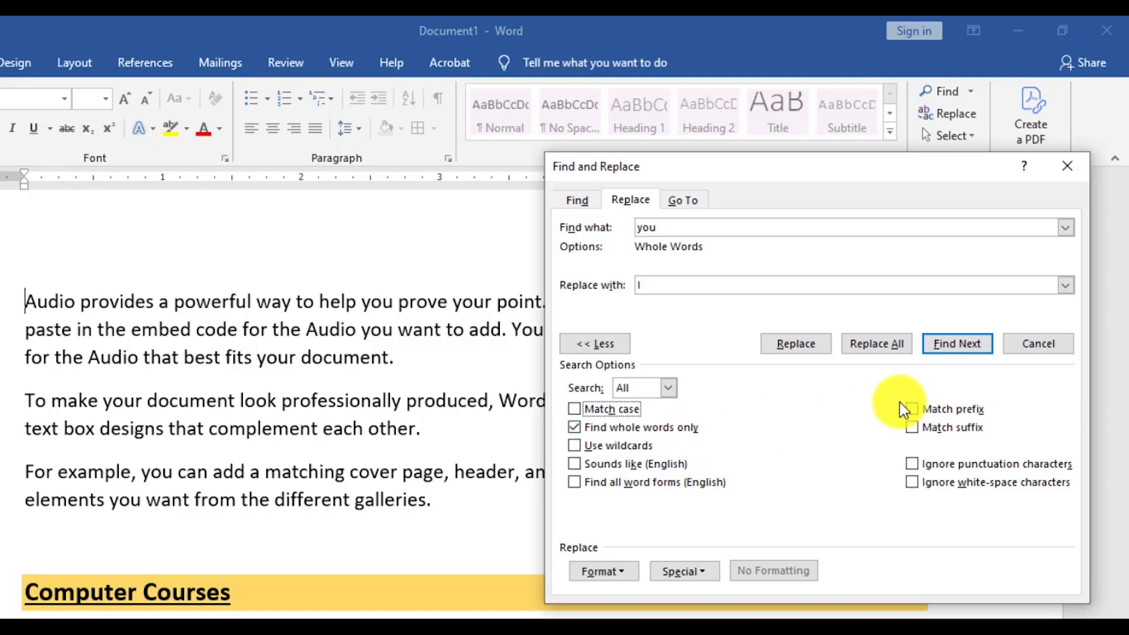
# - Replace all whole-word occurrences of "you" with "I" and close Find and Replace
pyautogui.click(891, 347)
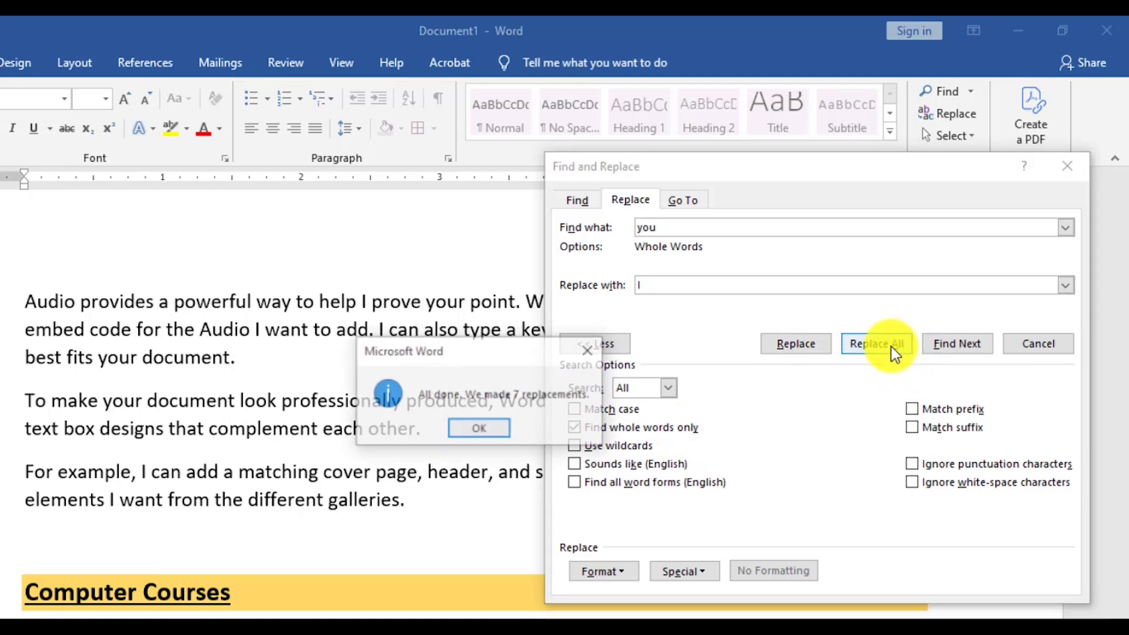
pyautogui.click(476, 432)
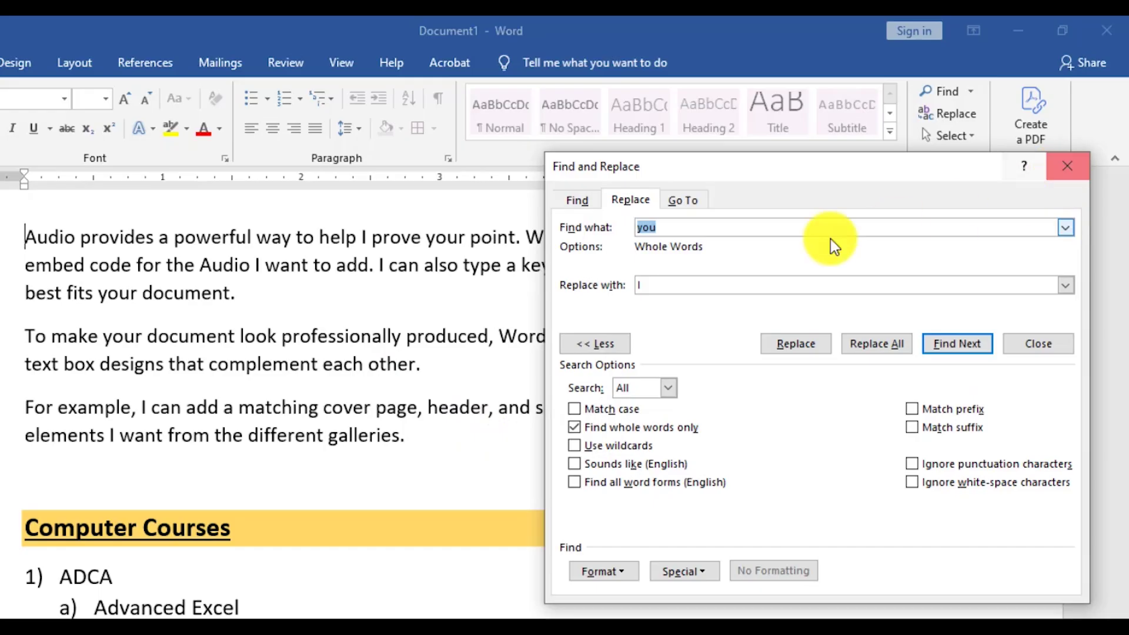
pyautogui.click(573, 201)
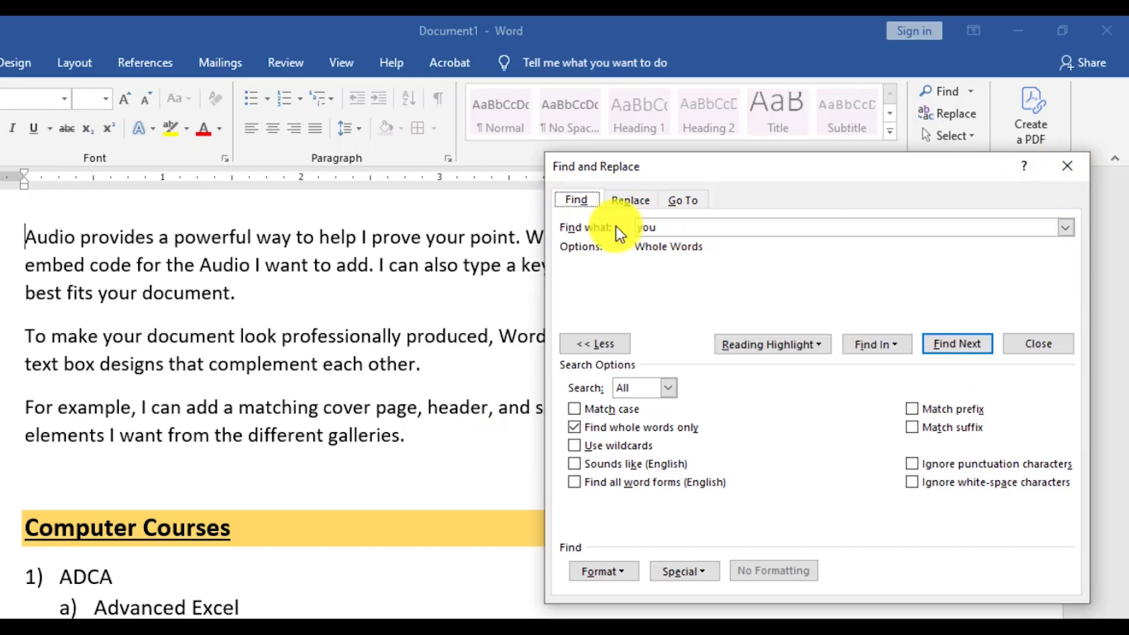
pyautogui.click(1067, 166)
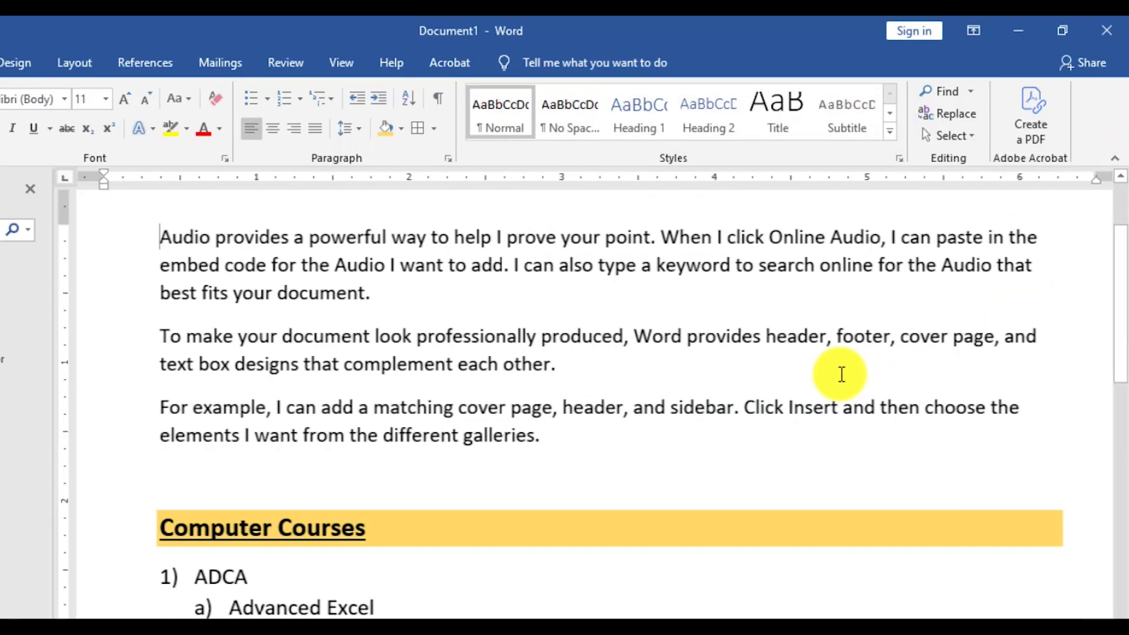
# - Search the document for "YOUR" and close the search
pyautogui.hotkey('ctrl', 'f')
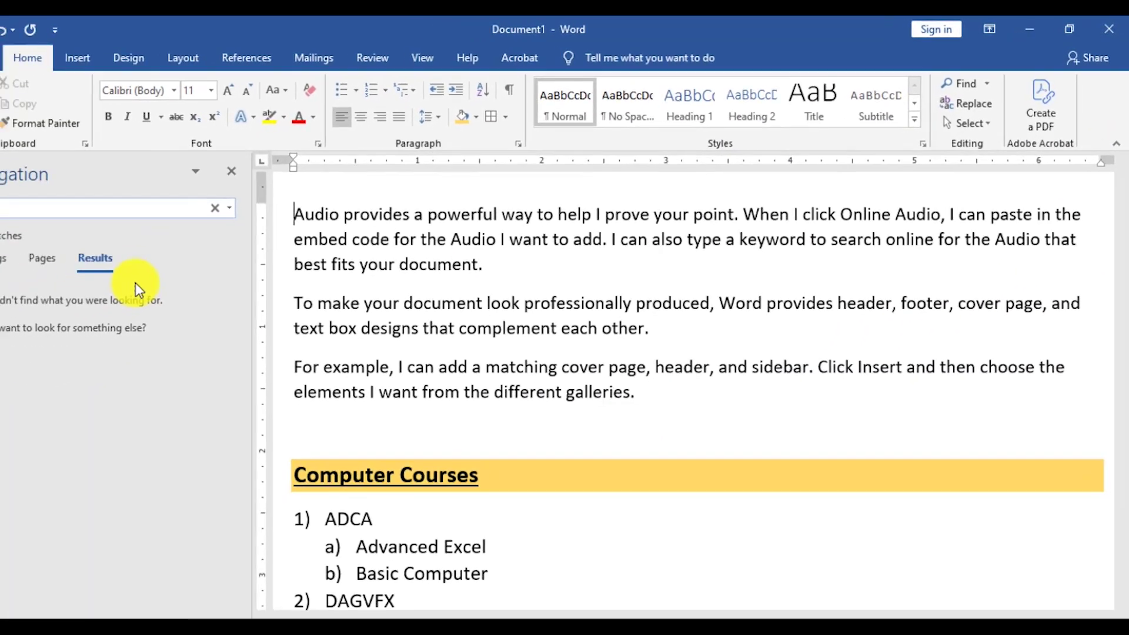
pyautogui.write('YOUR')
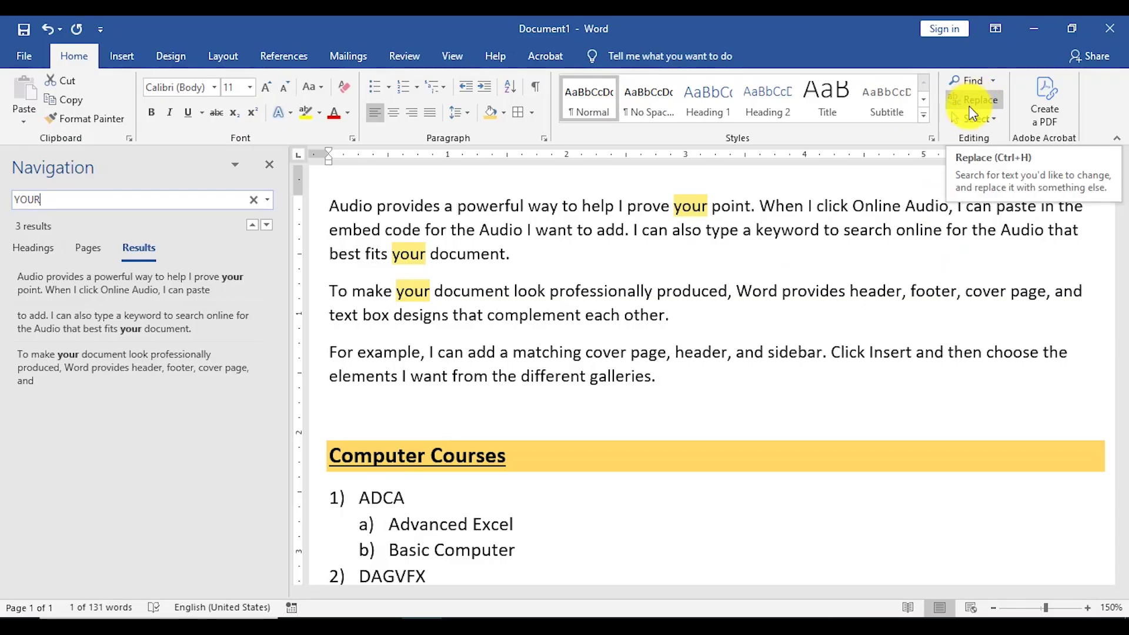
pyautogui.click(658, 271)
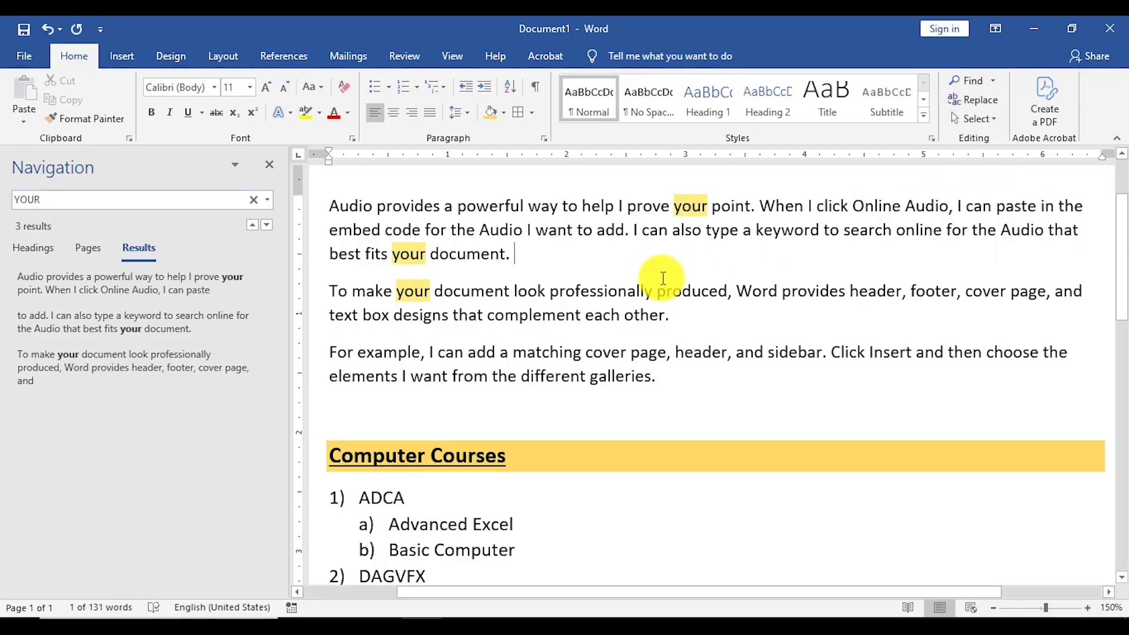
pyautogui.click(269, 164)
# - Select the first paragraph and clear that selection, followed by selecting the whole document and deselecting it
pyautogui.moveTo(181, 207); pyautogui.dragTo(405, 268)
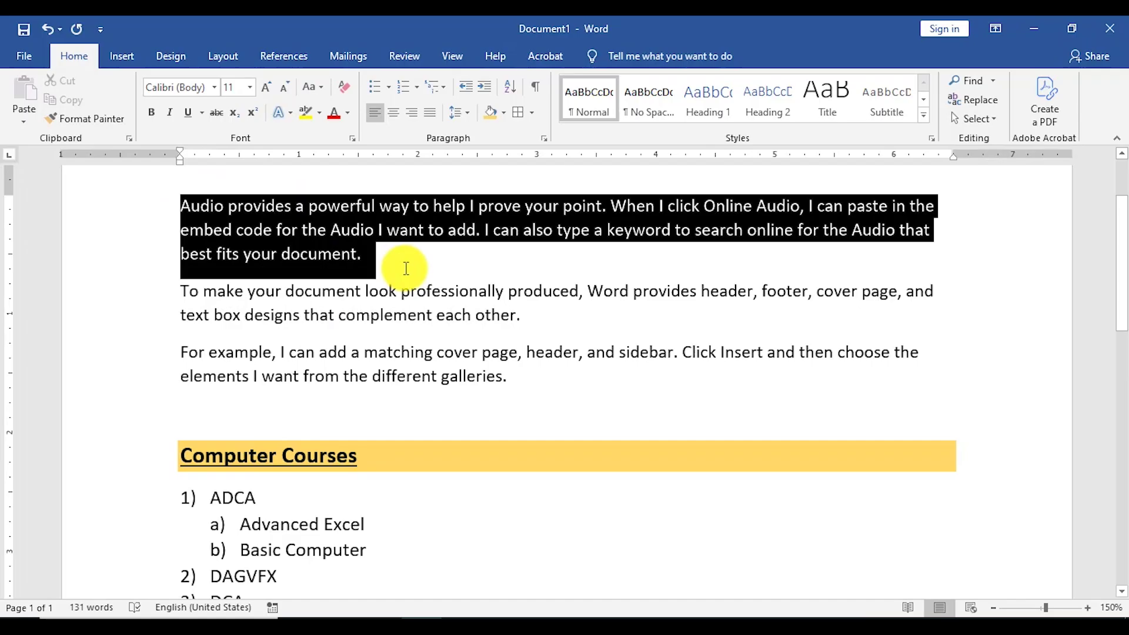
pyautogui.click(408, 316)
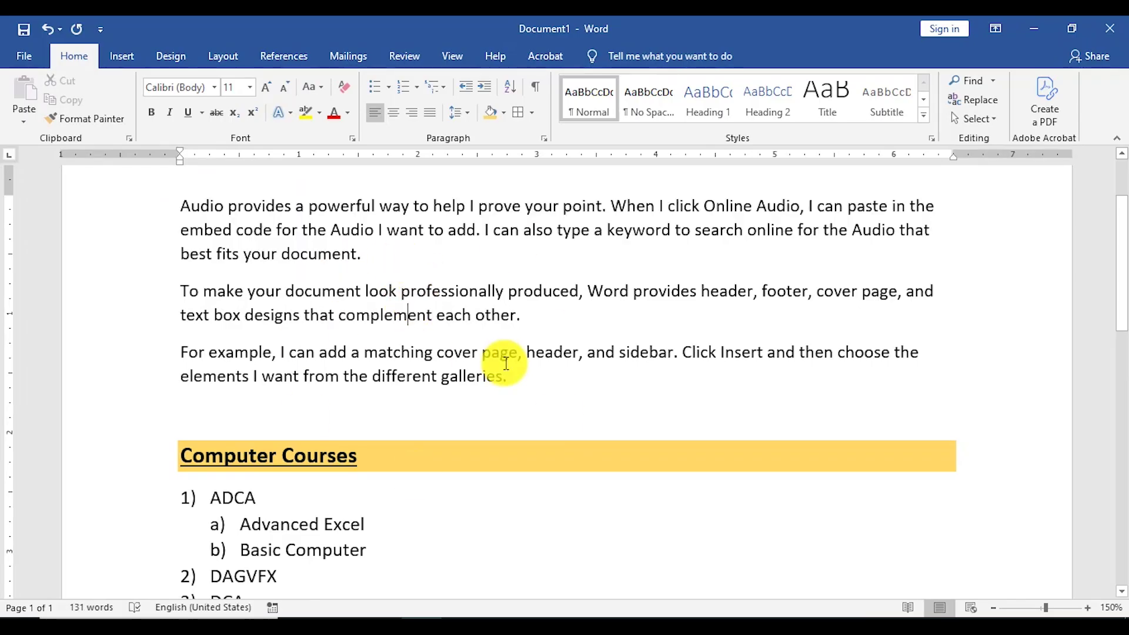
pyautogui.hotkey('ctrl', 'a')
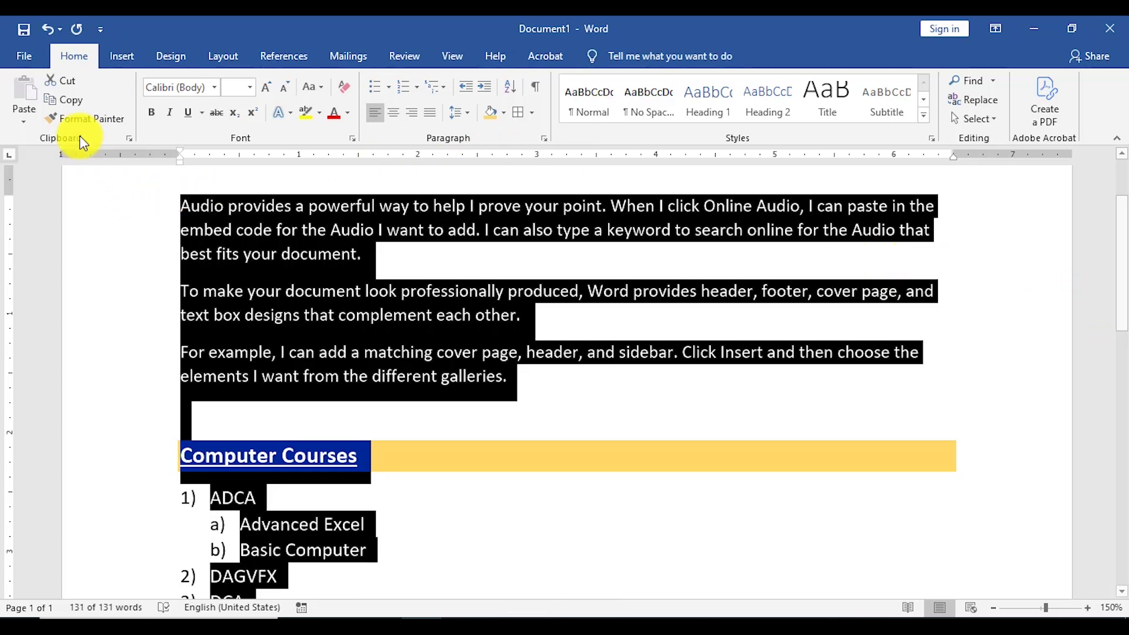
pyautogui.click(479, 290)
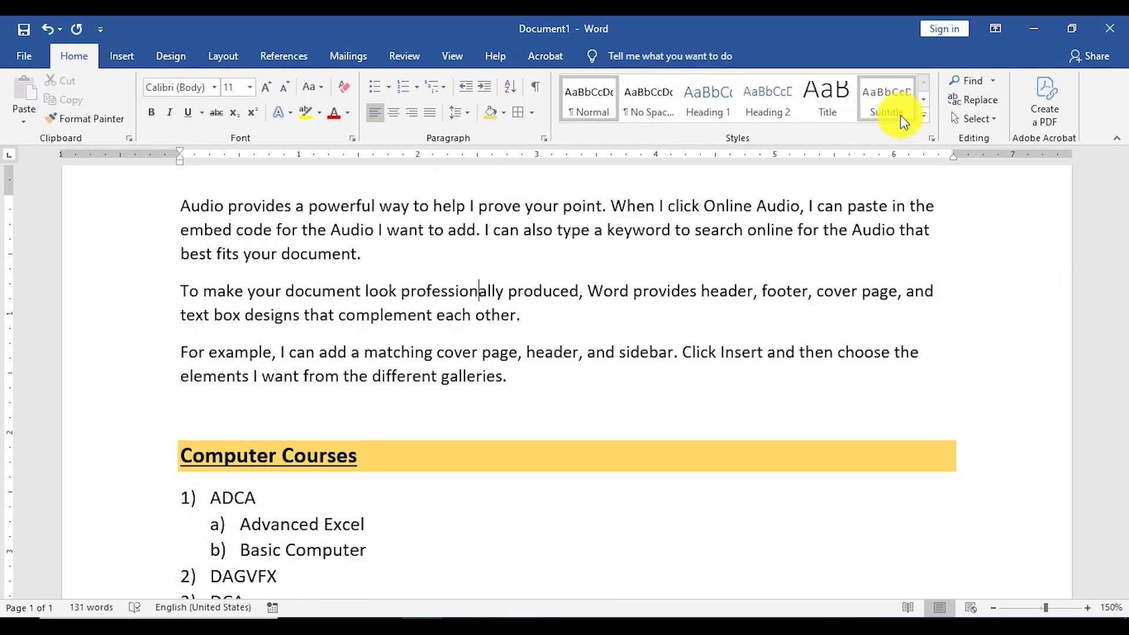